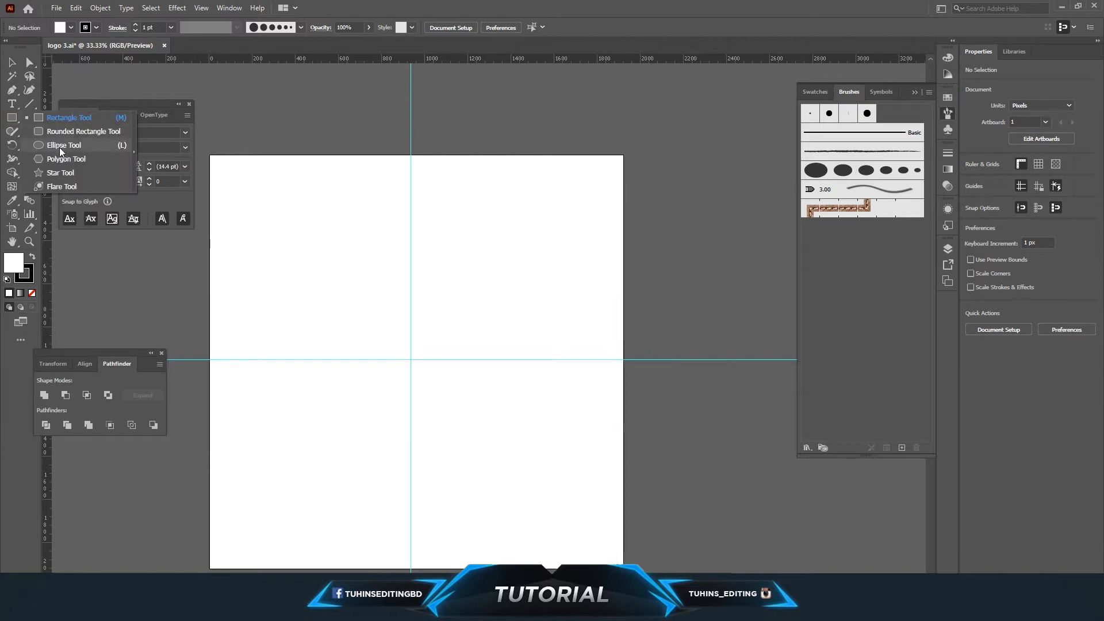
Draw a small circle about 128 px wide on the vertical guide with a black fill and no stroke.
left_click(60, 147)
left_click_drag(399, 296, 423, 319)
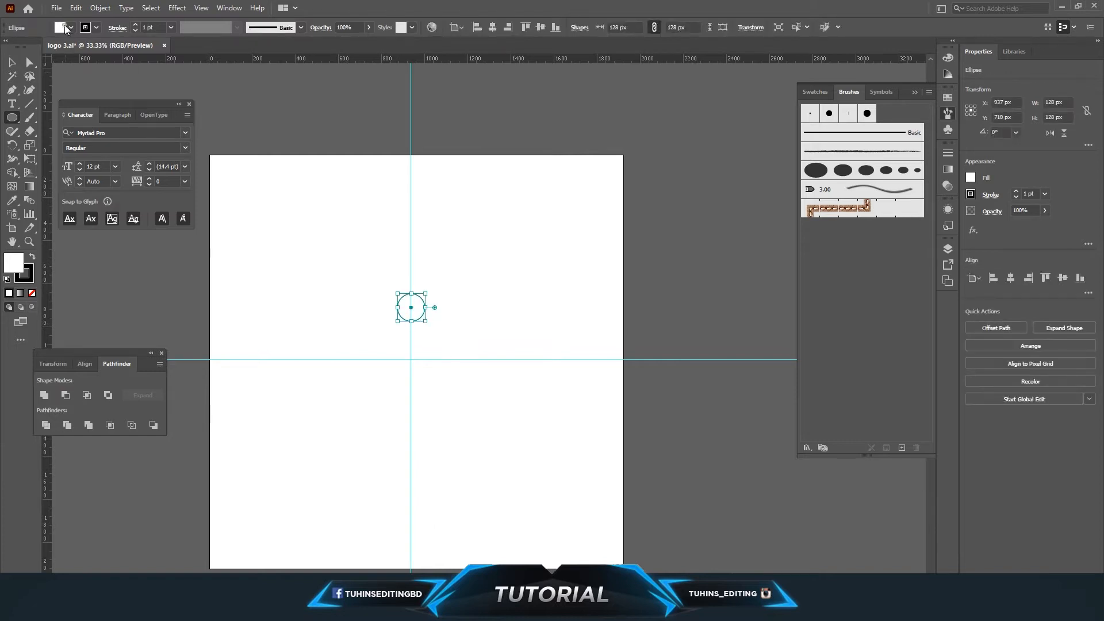
left_click(65, 29)
left_click(32, 46)
left_click(97, 28)
left_click(7, 45)
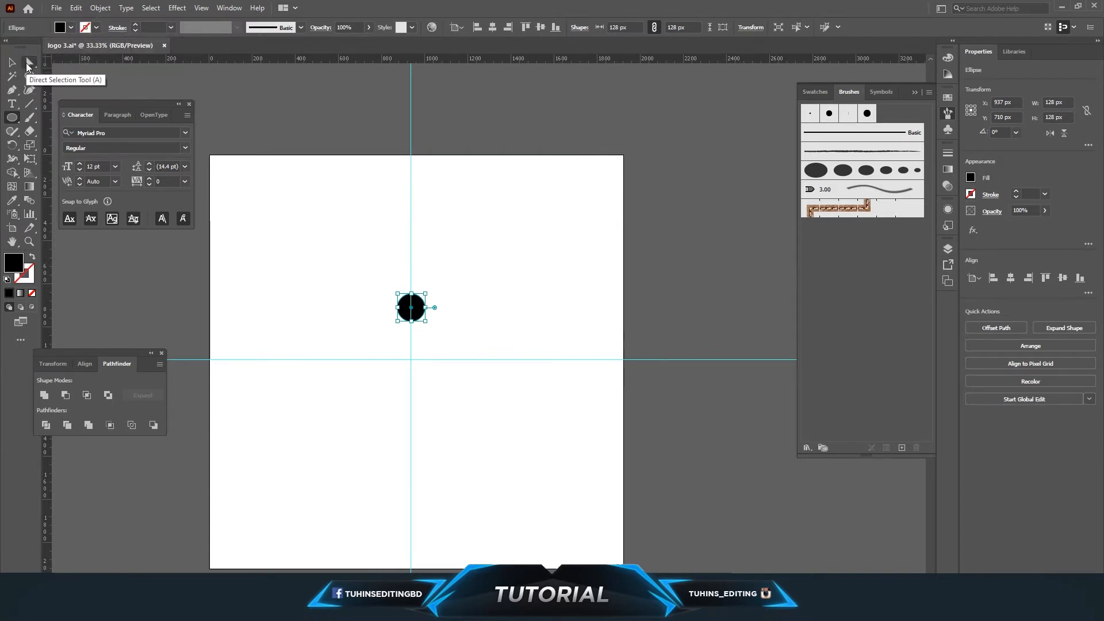
Pull the circle's left and right anchors far outward to stretch it into a long pointed shape.
left_click(27, 64)
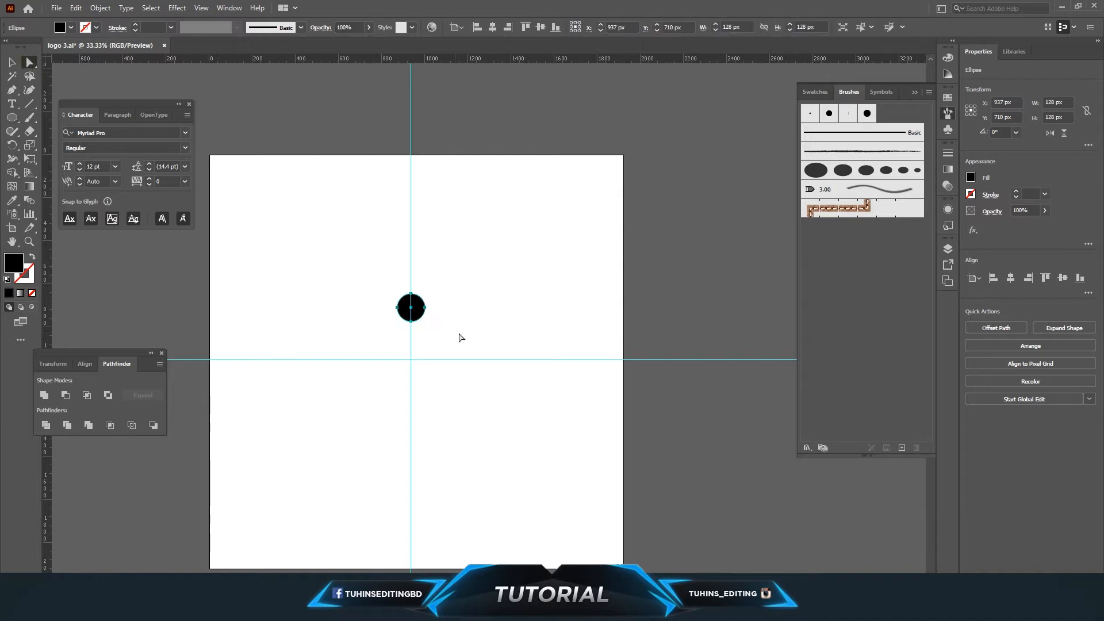
left_click(401, 311)
left_click_drag(400, 311, 225, 312)
left_click(426, 309)
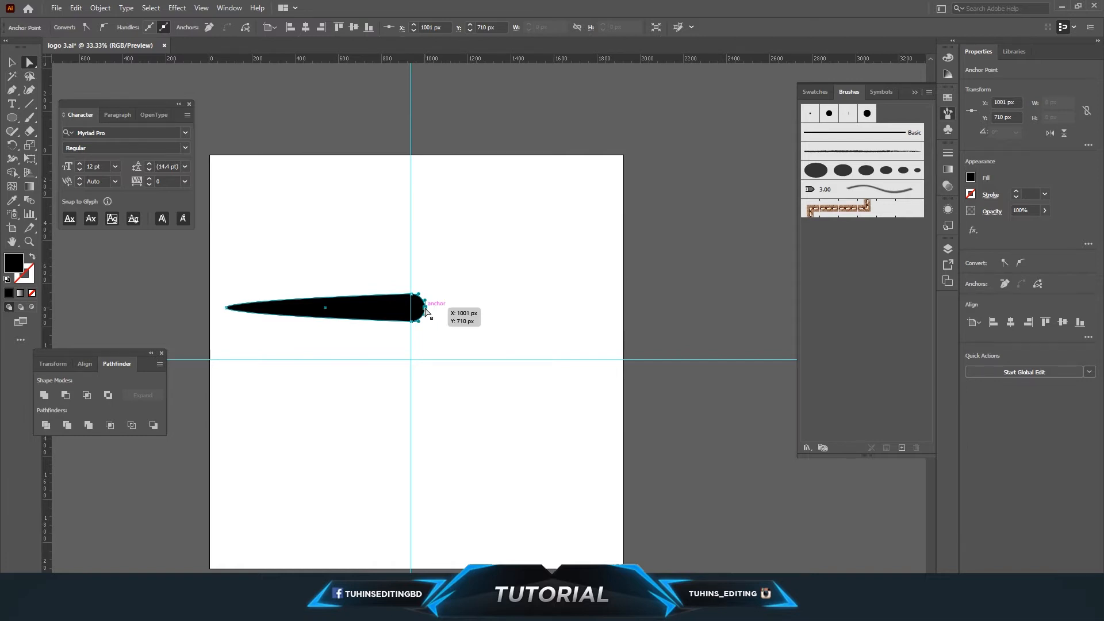
left_click(438, 314)
left_click(426, 309)
left_click_drag(426, 311, 609, 326)
left_click(535, 347)
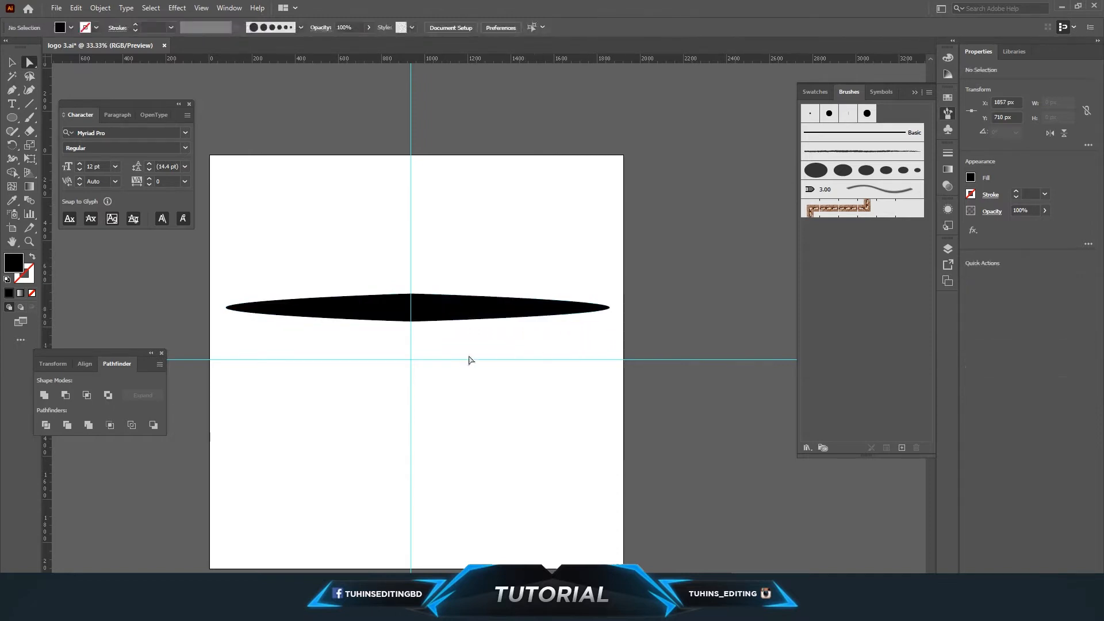
Inspect the top and bottom center anchor points of the stretched shape.
left_click_drag(382, 266, 437, 354)
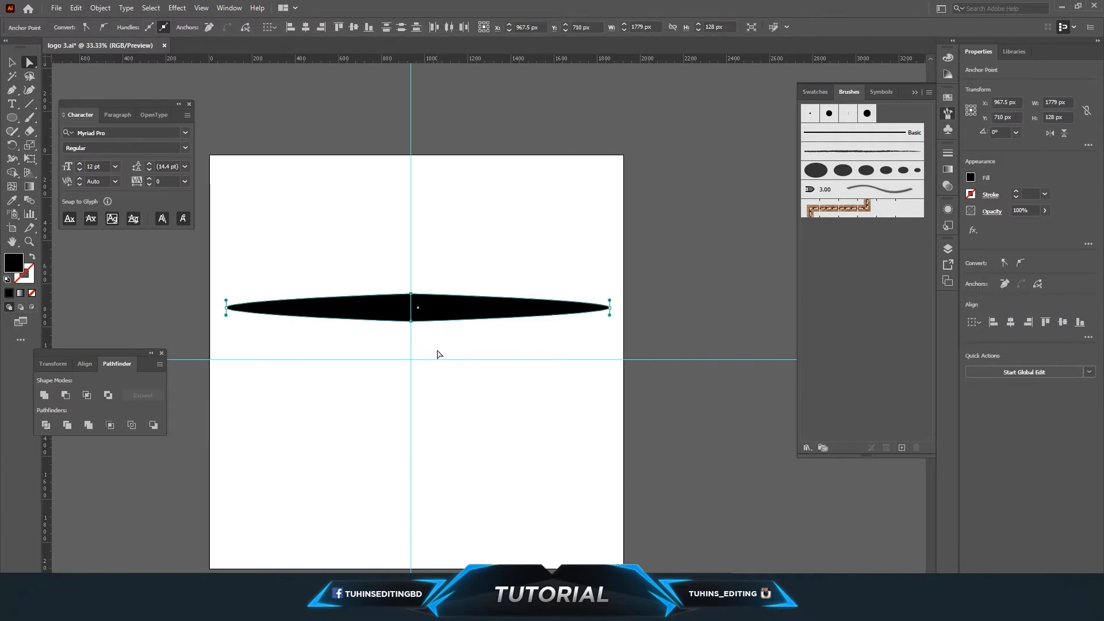
left_click(439, 351)
left_click_drag(389, 261, 431, 357)
left_click(475, 363)
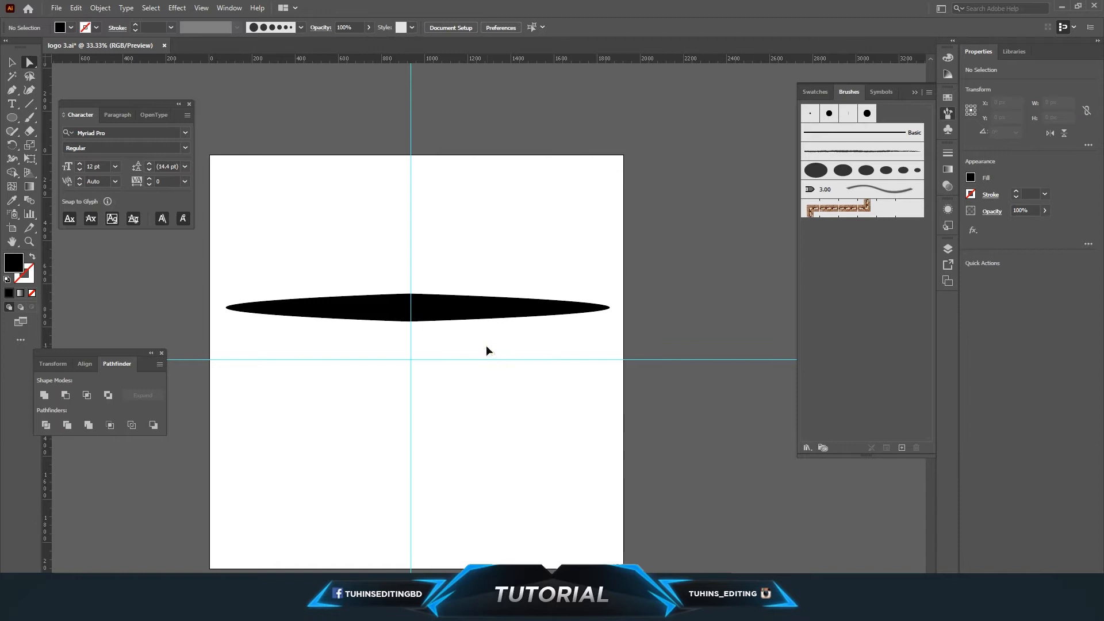
scroll(485, 345, "down", 2)
scroll(485, 345, "up", 3)
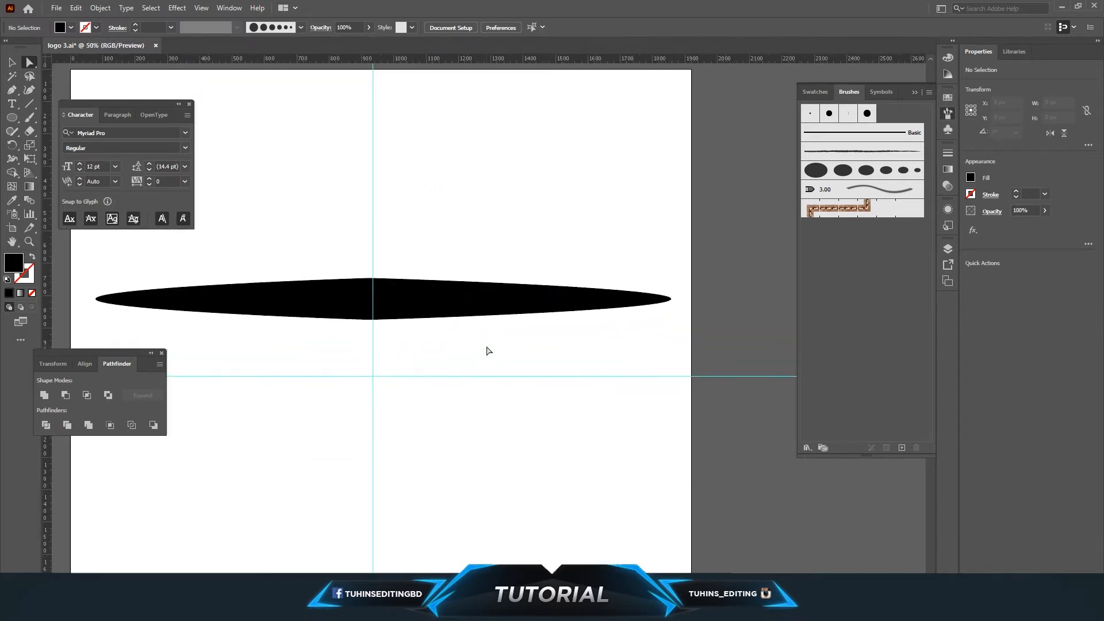
left_click(396, 290)
left_click(371, 279)
left_click(371, 319)
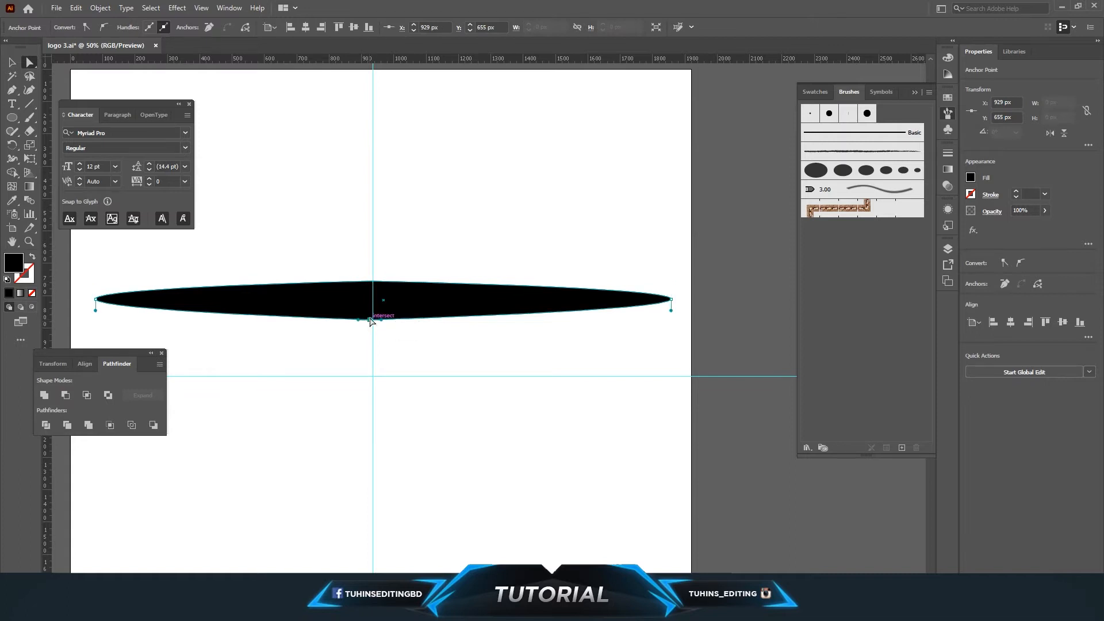
left_click(481, 348)
key("ctrl+minus")
key("ctrl+minus")
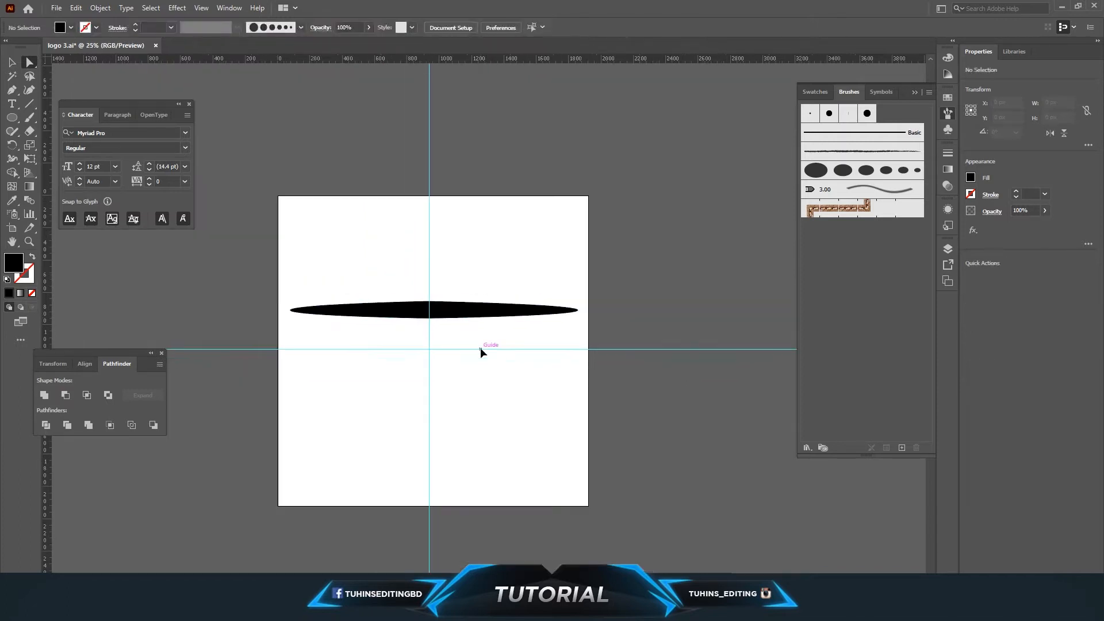
scroll(480, 347, "up", 1)
Add the pointed shape to the Brushes panel as a new Art Brush.
left_click(409, 323)
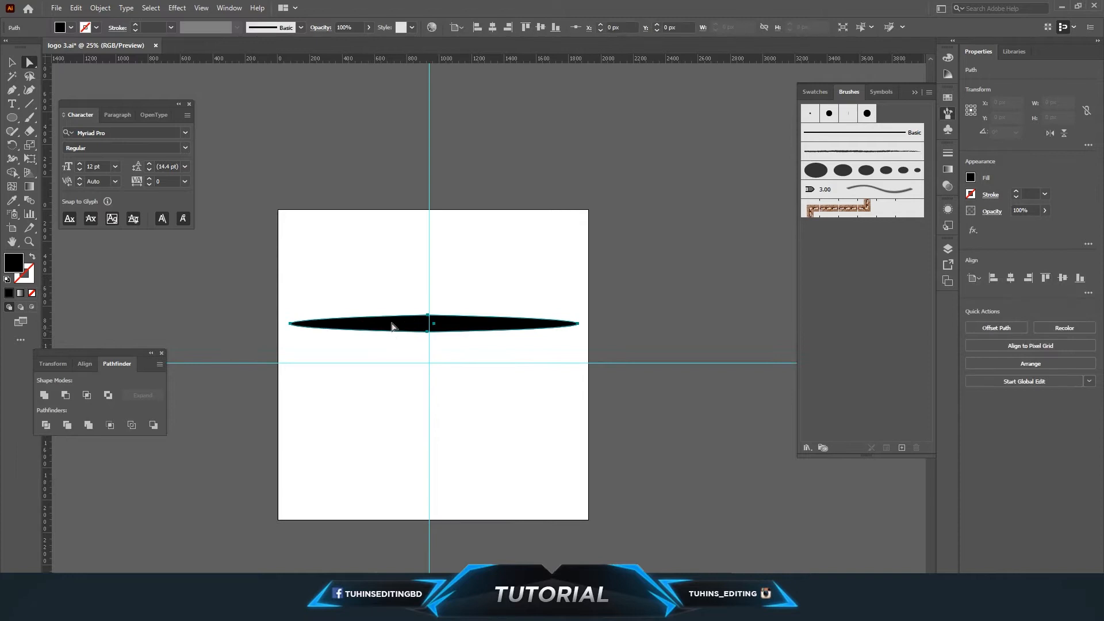
mouse_move(402, 327)
left_mouse_down()
mouse_move(575, 343)
mouse_move(834, 260)
mouse_move(841, 247)
left_mouse_up()
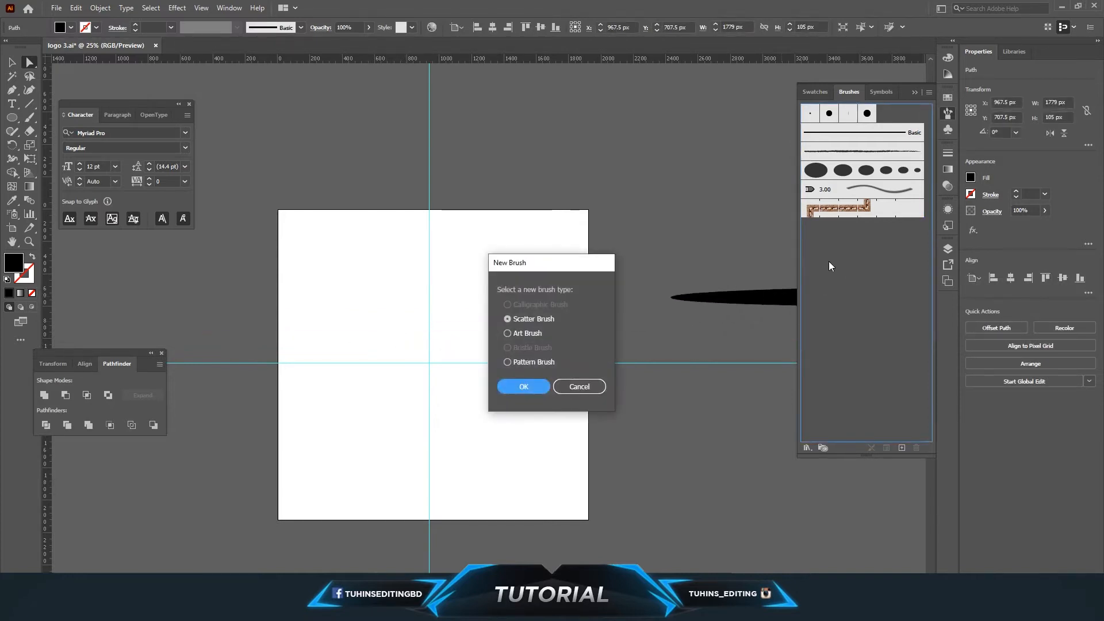
left_click(506, 333)
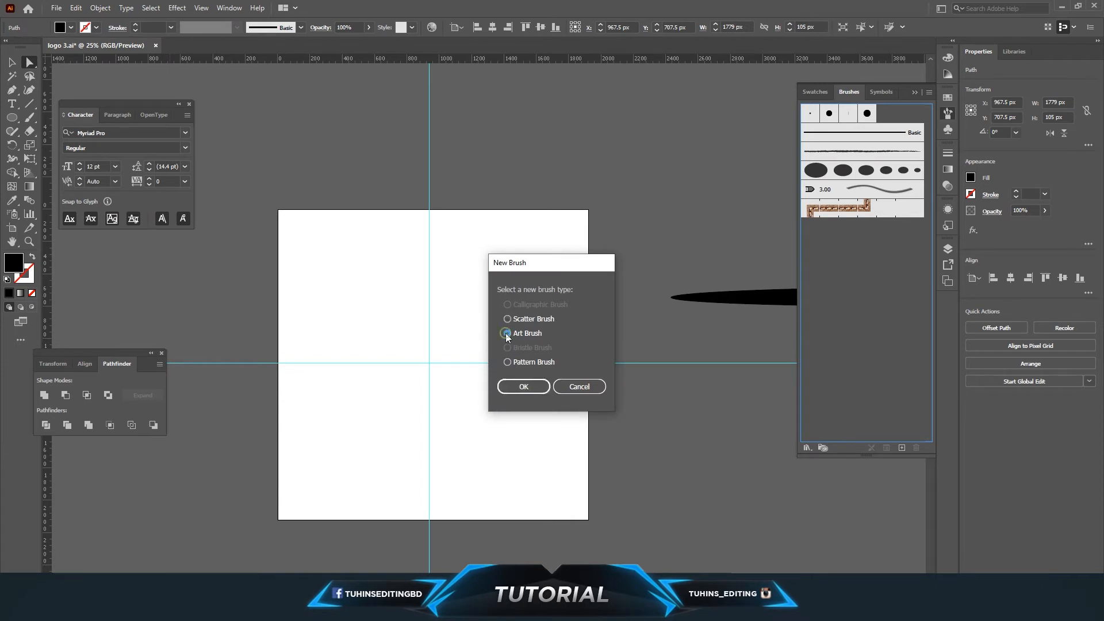
left_click(525, 386)
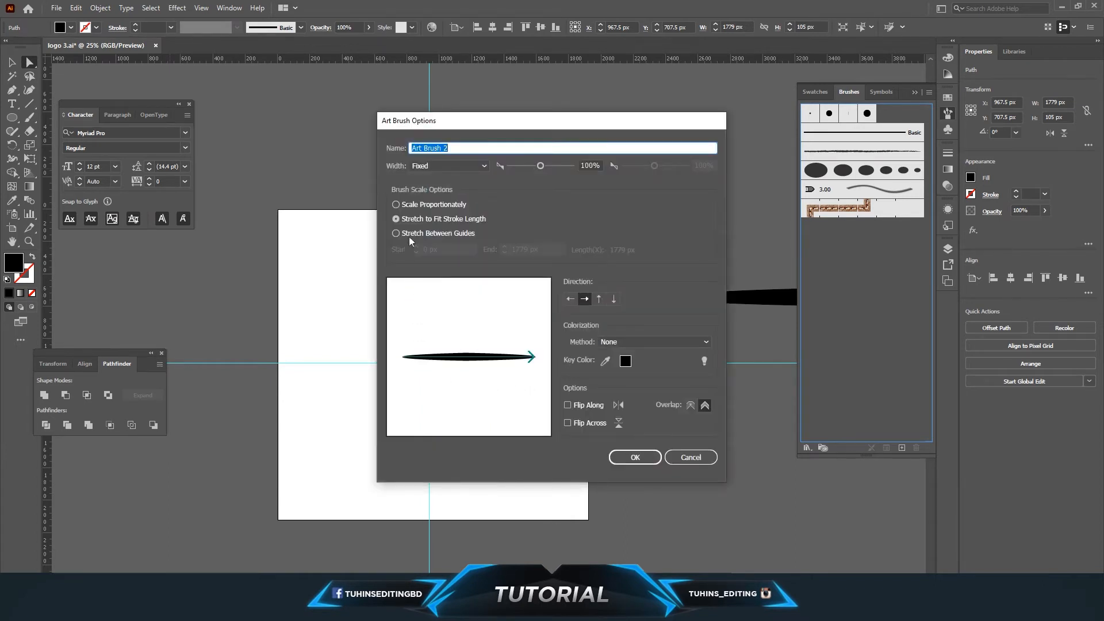
Name the art brush pen pressure, set it to Scale Proportionally, and confirm.
left_click(469, 149)
left_click_drag(481, 150, 372, 150)
type("penm")
left_click(397, 205)
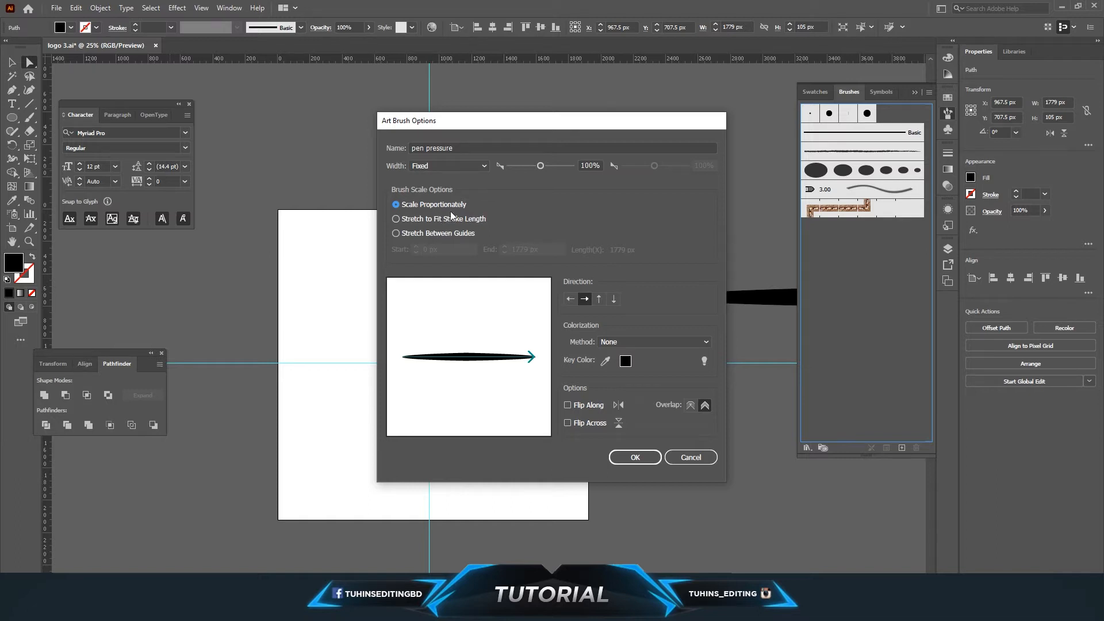
left_click(632, 458)
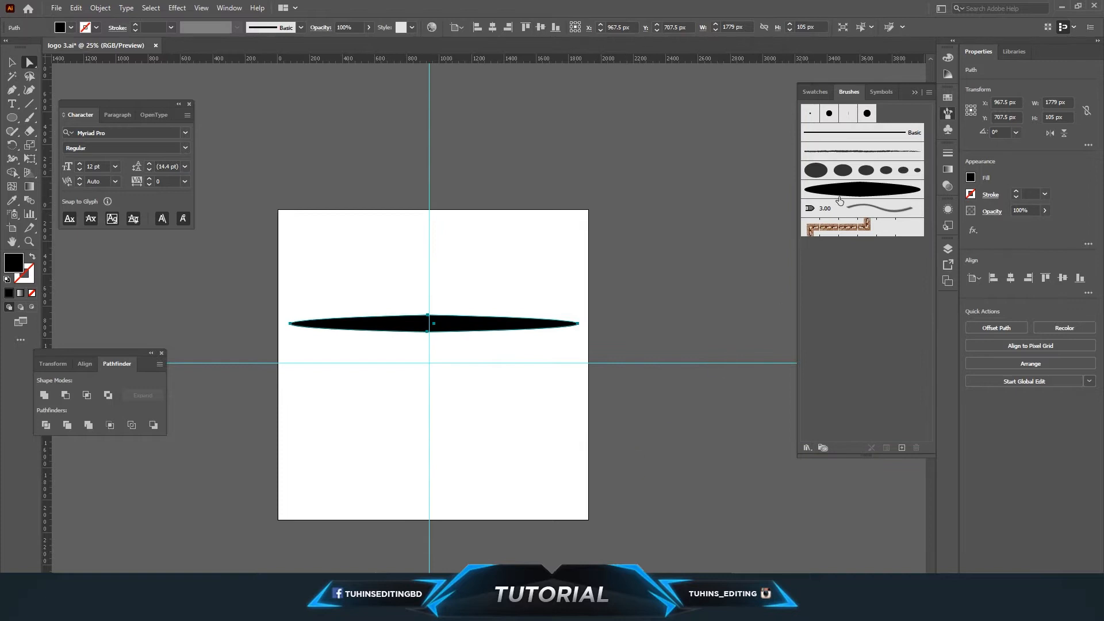
Delete the original pointed shape from the artboard.
left_click(513, 259)
left_click(455, 316)
key("Delete")
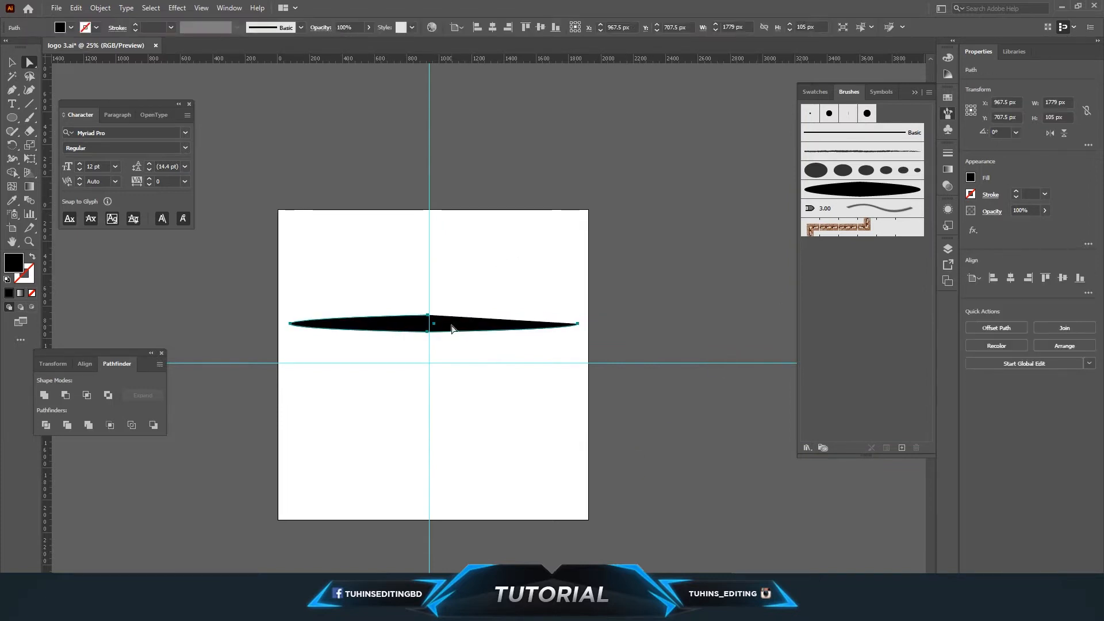
key("Delete")
Choose the pen pressure brush and paint several curved test strokes with the Paintbrush tool.
left_click(851, 193)
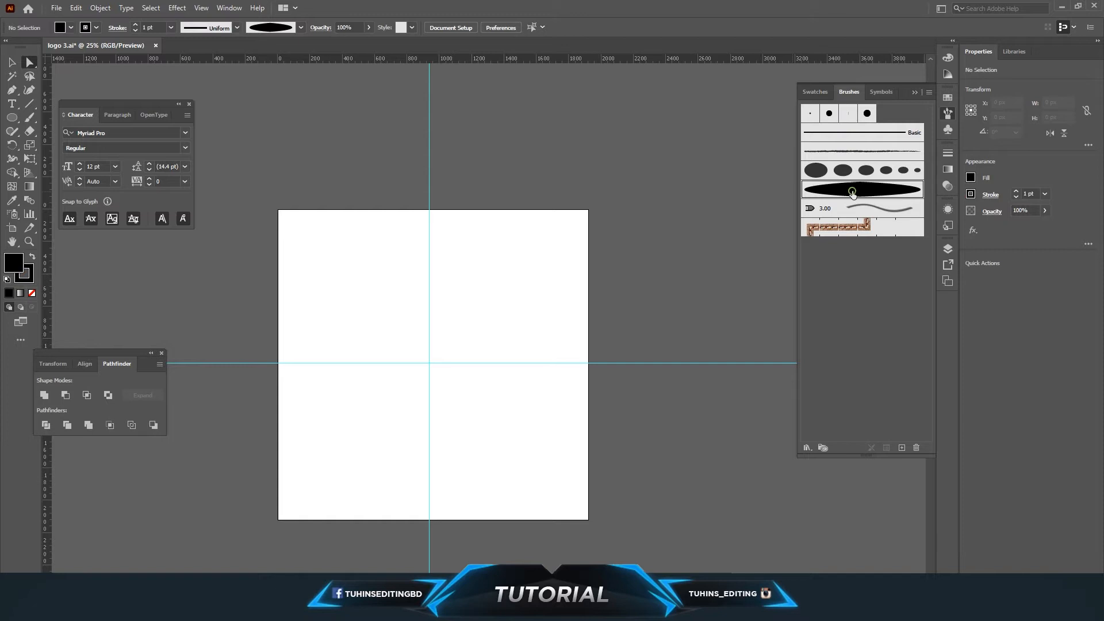
left_click(30, 118)
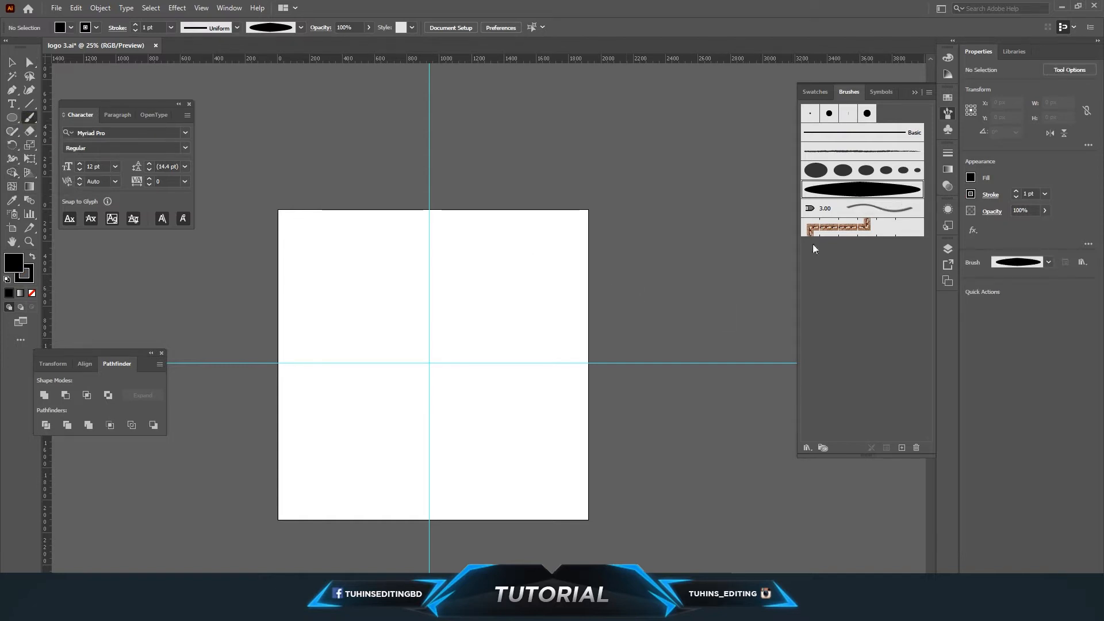
mouse_move(389, 284)
left_mouse_down()
mouse_move(404, 353)
mouse_move(379, 384)
left_mouse_up()
mouse_move(470, 396)
left_mouse_down()
mouse_move(478, 285)
mouse_move(537, 394)
mouse_move(458, 467)
left_mouse_up()
mouse_move(332, 472)
left_mouse_down()
mouse_move(402, 440)
mouse_move(427, 405)
left_mouse_up()
mouse_move(312, 394)
left_mouse_down()
mouse_move(315, 282)
mouse_move(411, 242)
mouse_move(465, 261)
mouse_move(517, 237)
mouse_move(558, 289)
mouse_move(542, 355)
left_mouse_up()
left_click_drag(390, 506, 563, 481)
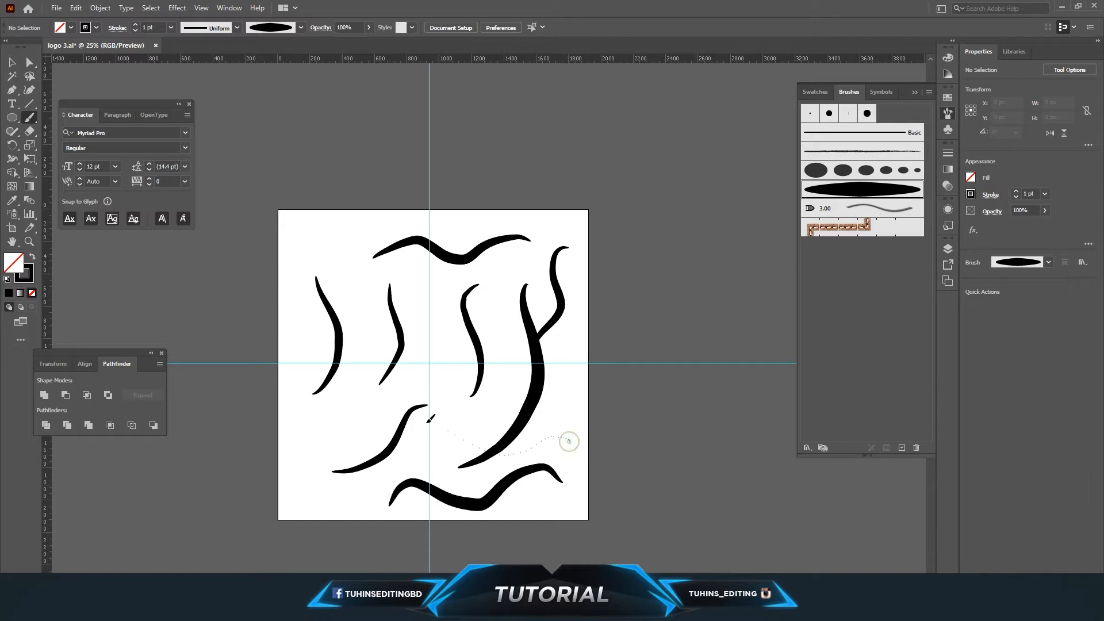
left_click_drag(569, 440, 409, 438)
left_click_drag(205, 438, 372, 428)
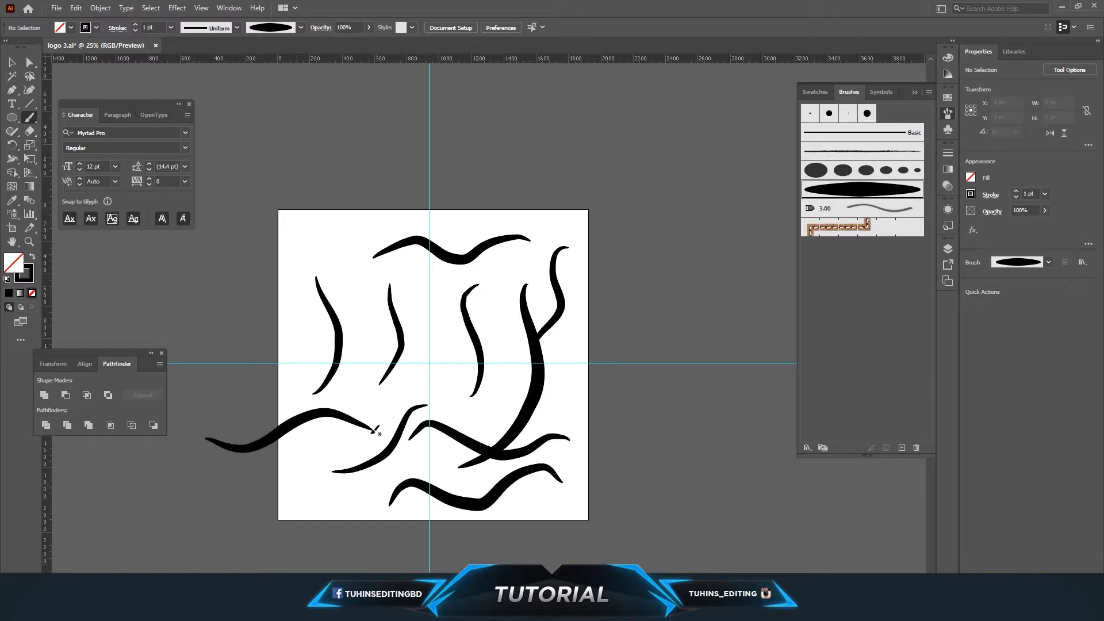
Select all the test strokes and delete them.
left_click(13, 63)
left_click_drag(239, 195, 614, 523)
key("Delete")
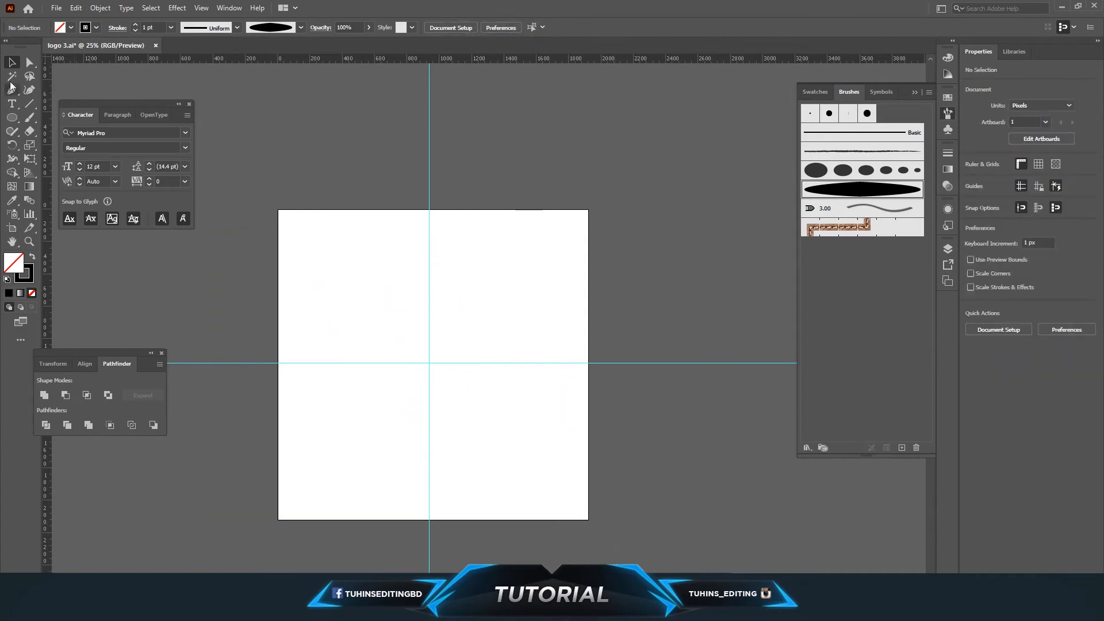
Paint one wavy stroke across the upper half of the artboard with the pen pressure brush.
left_click(30, 120)
mouse_move(350, 303)
left_mouse_down()
mouse_move(429, 300)
mouse_move(513, 325)
left_mouse_up()
left_click(12, 63)
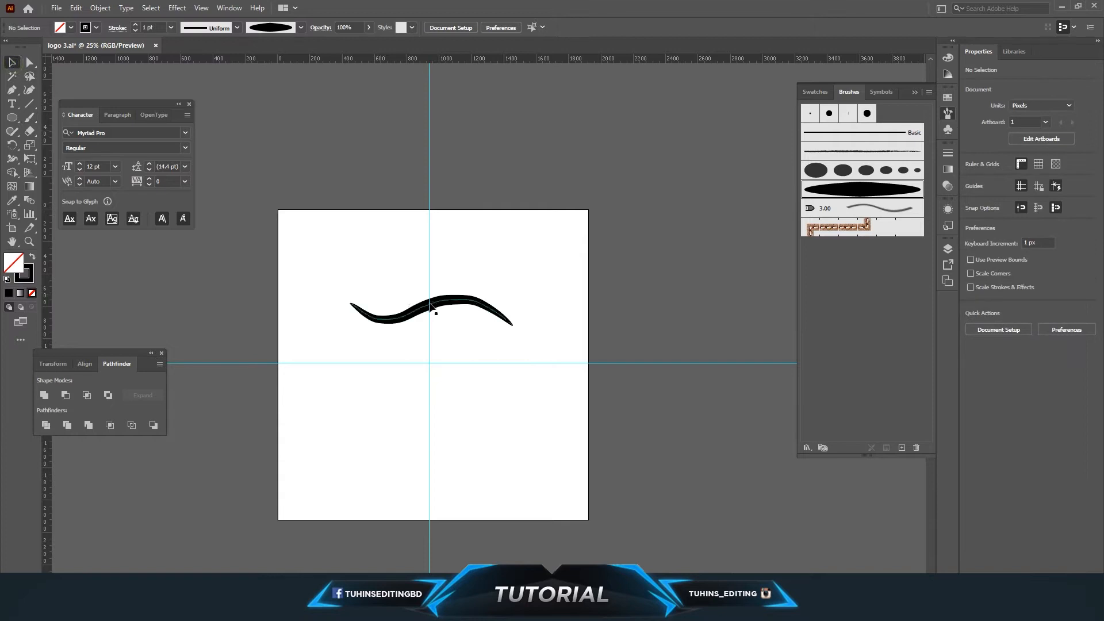
Move the wavy stroke's left endpoint up and to the left.
left_click(429, 308)
left_click(30, 62)
left_click_drag(350, 304, 331, 278)
left_click(443, 345)
left_click(406, 318)
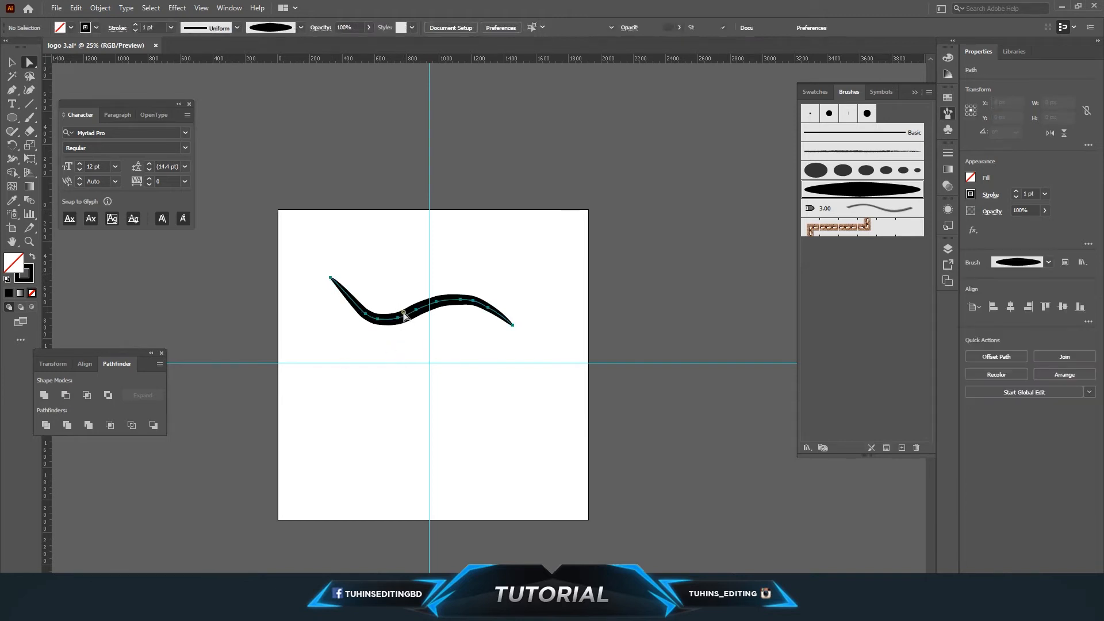
Outline the wavy brush stroke with Outline Stroke.
left_click(76, 8)
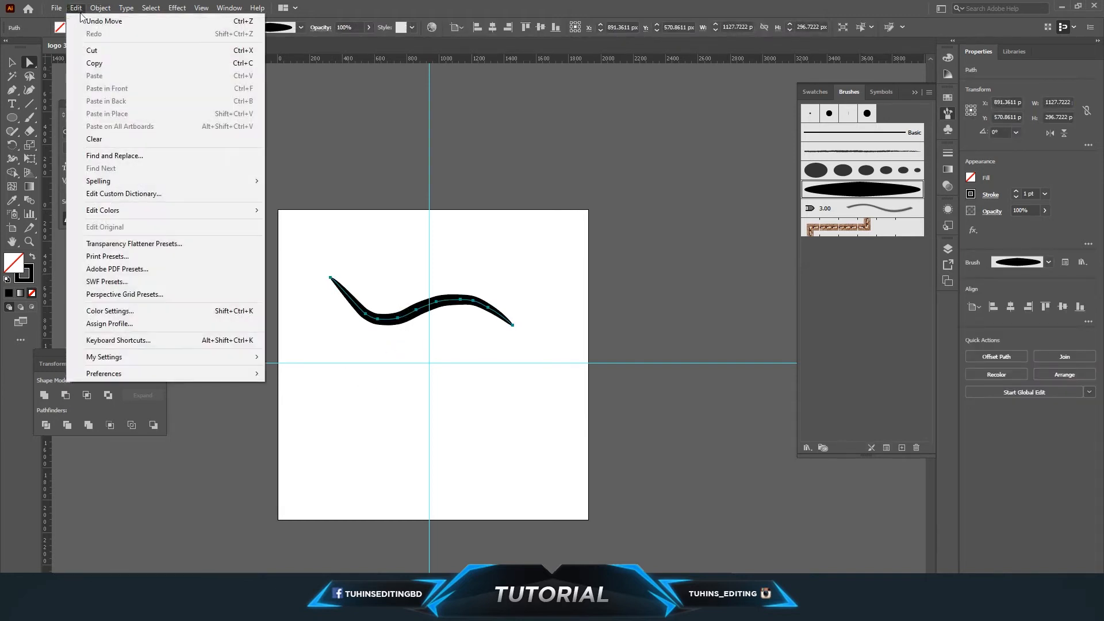
mouse_move(100, 8)
mouse_move(126, 281)
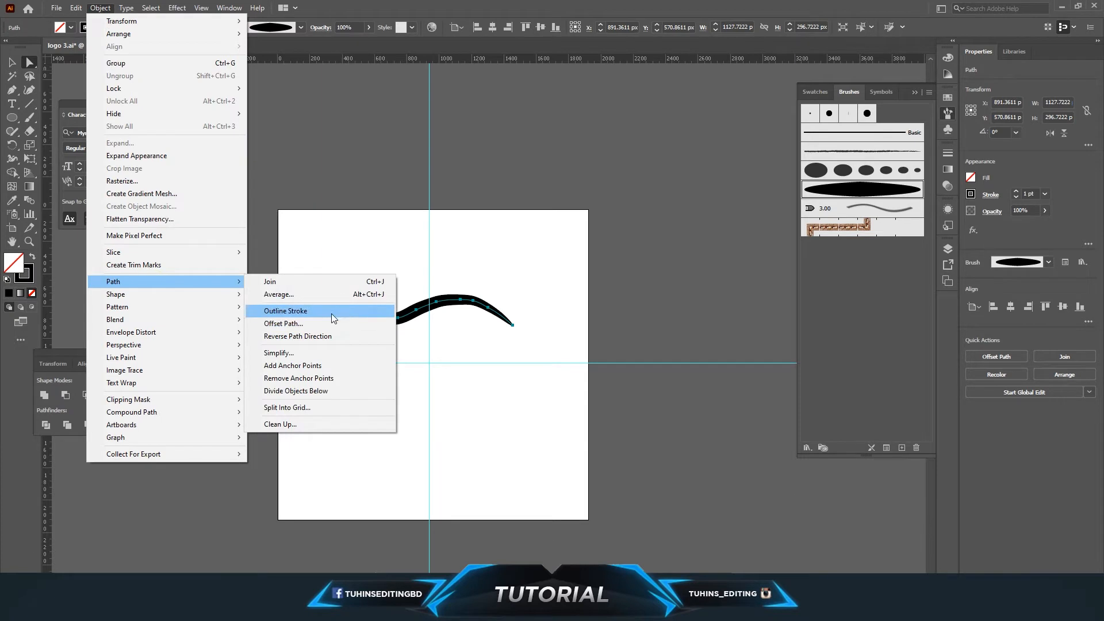
left_click(331, 313)
Select the outlined stroke and delete it.
left_click(476, 347)
mouse_move(424, 313)
left_mouse_down()
mouse_move(467, 312)
mouse_move(459, 330)
mouse_move(419, 321)
left_mouse_up()
key("Delete")
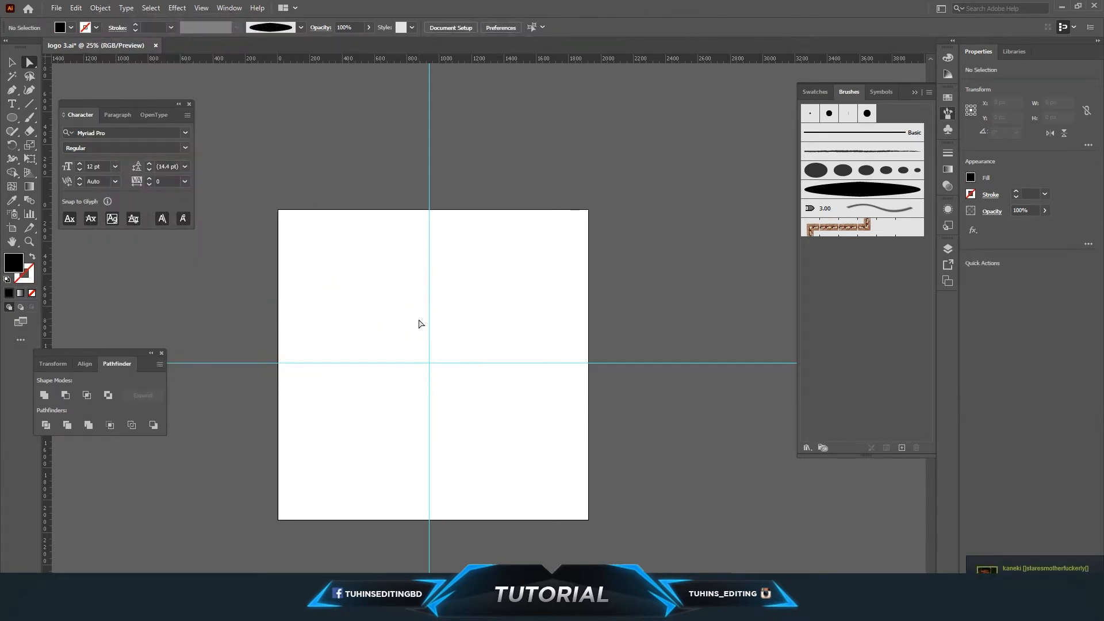
Draw a black circle about 181 px wide on the vertical guide.
left_click(849, 190)
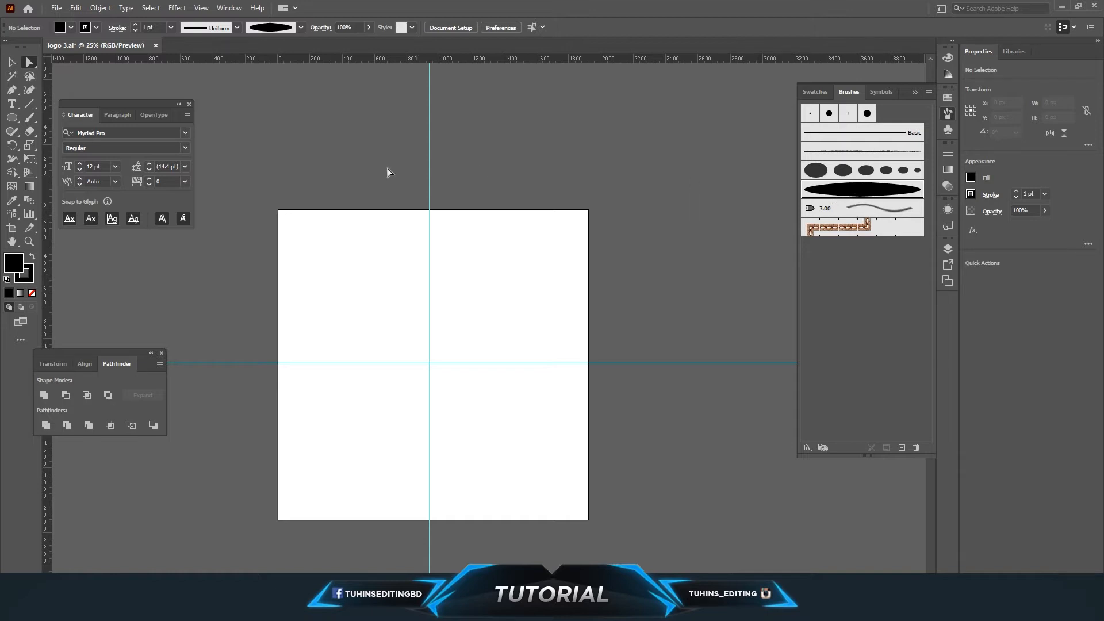
left_click_drag(20, 116, 46, 143)
left_click_drag(413, 291, 444, 317)
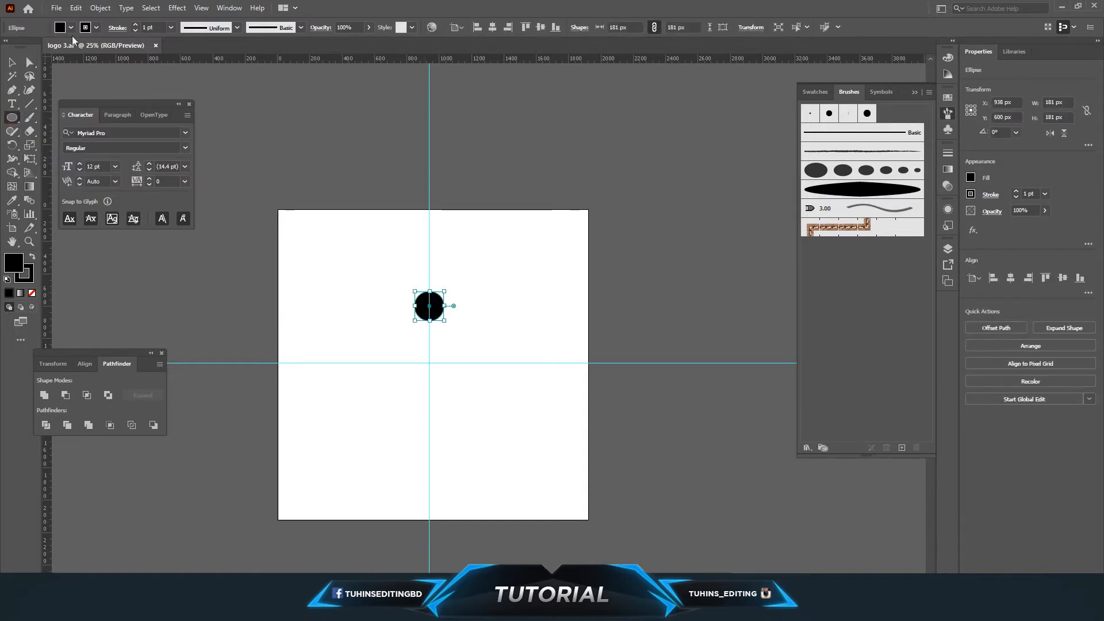
Drag the circle's left and right anchors outward to stretch it into a long pointed shape.
left_click(31, 59)
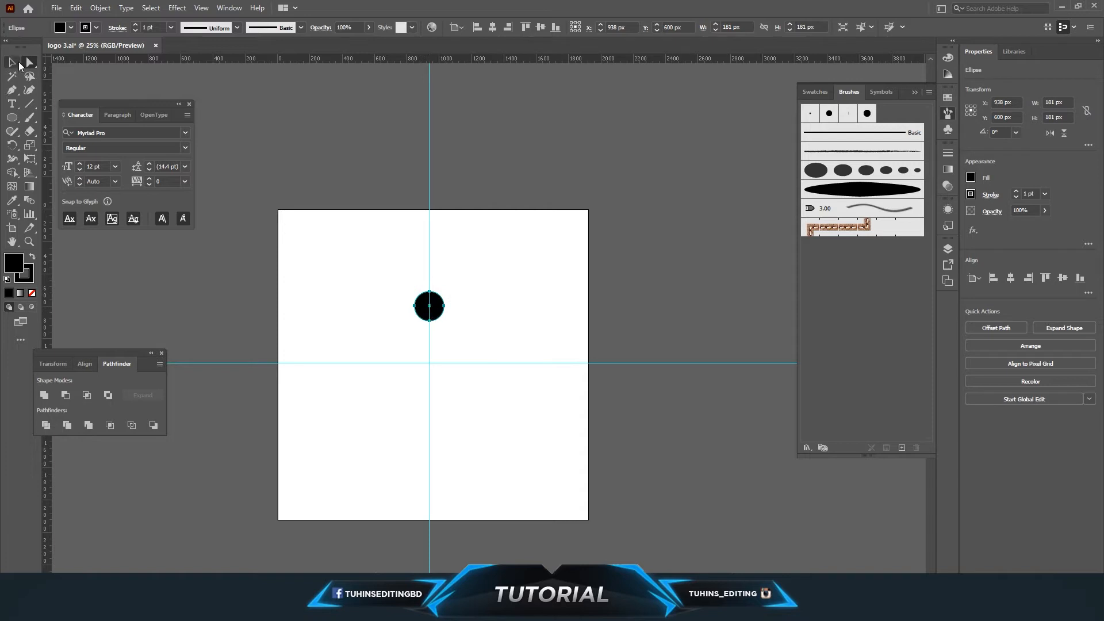
left_click(17, 63)
left_click_drag(444, 320, 444, 316)
left_click(464, 305)
key("a")
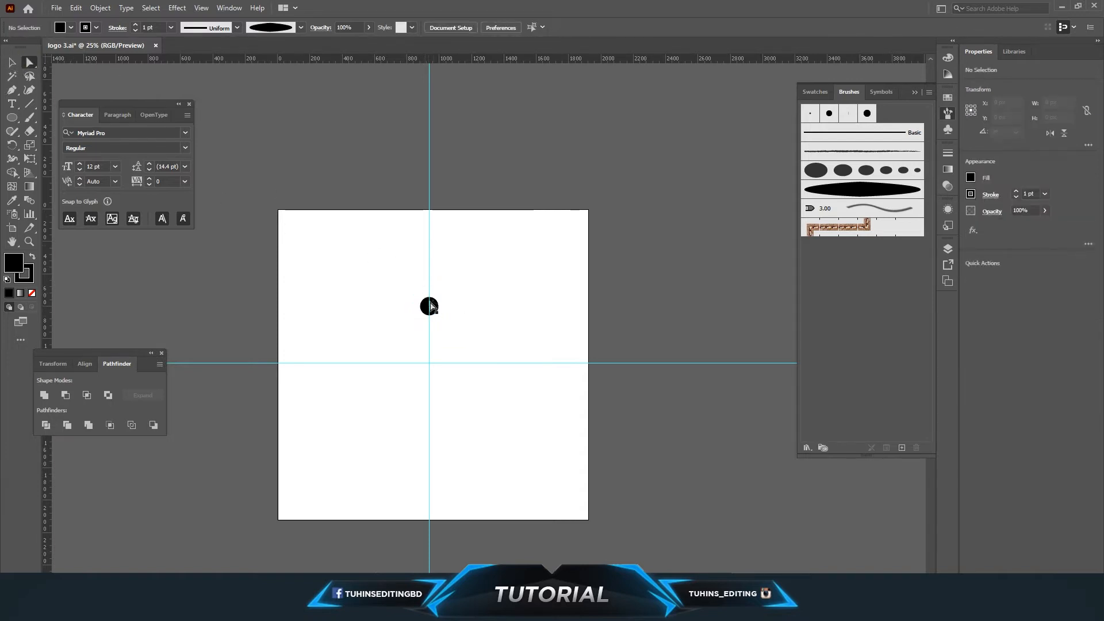
left_click_drag(423, 306, 247, 306)
left_click_drag(439, 307, 681, 310)
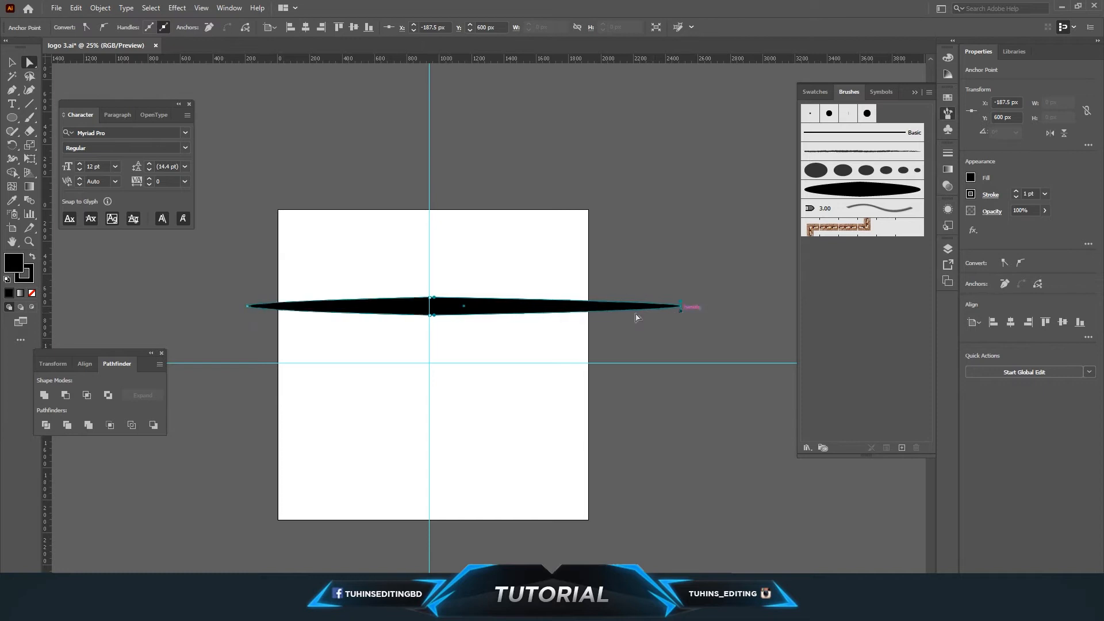
Select the shape's center anchors and move the stretched shape slightly left.
left_click_drag(406, 277, 451, 334)
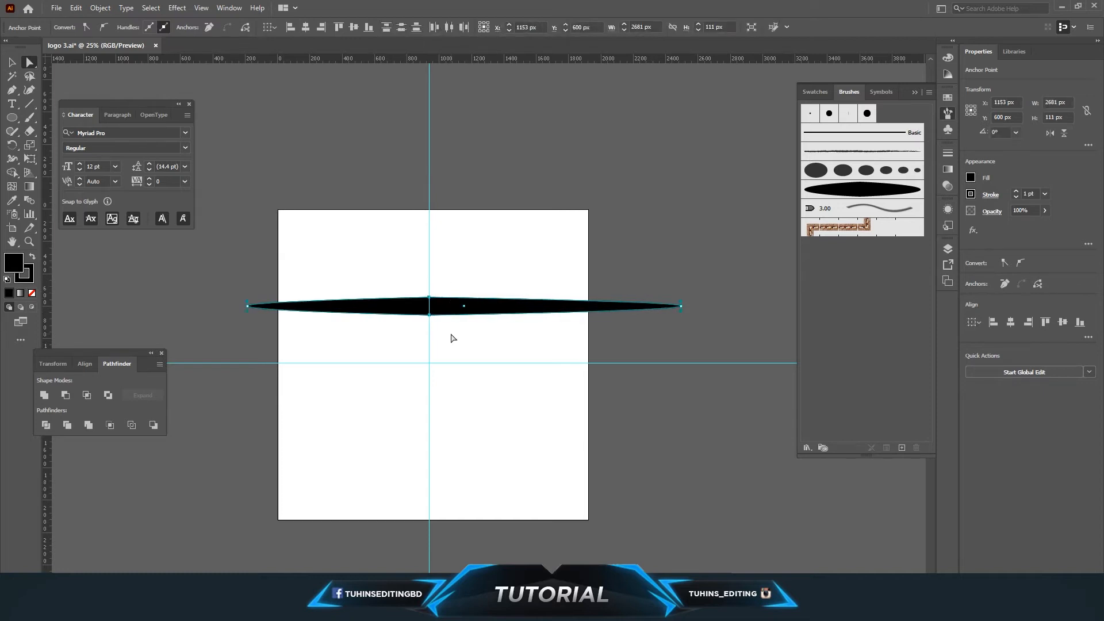
left_click_drag(424, 314, 354, 316)
left_click(345, 344)
key("ctrl+minus")
key("ctrl+plus")
Define the stretched shape as a new art brush named pen pressure brush 2 that scales proportionally.
mouse_move(349, 309)
left_mouse_down()
mouse_move(476, 368)
mouse_move(843, 257)
left_mouse_up()
left_click(524, 333)
left_click(523, 386)
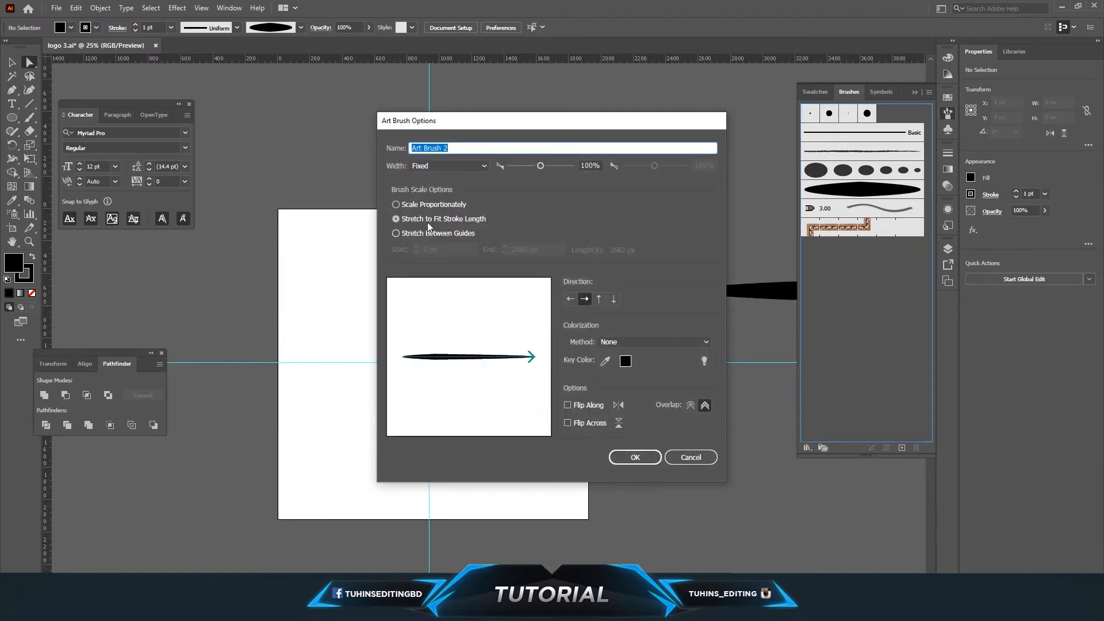
left_click(409, 203)
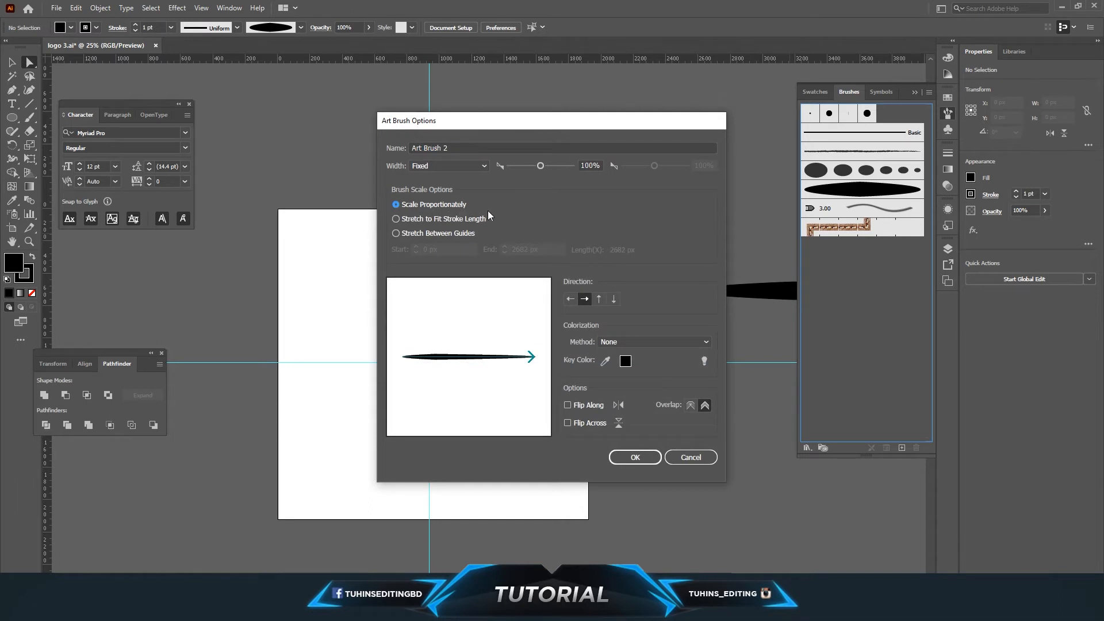
left_click(384, 148)
type("pen pressure")
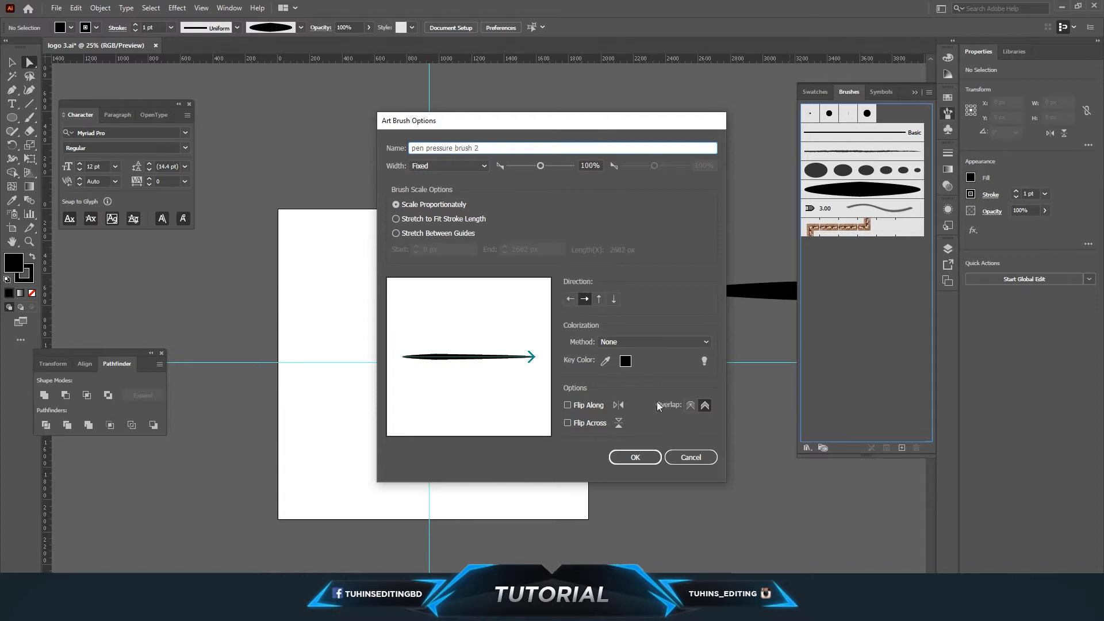
left_click(634, 458)
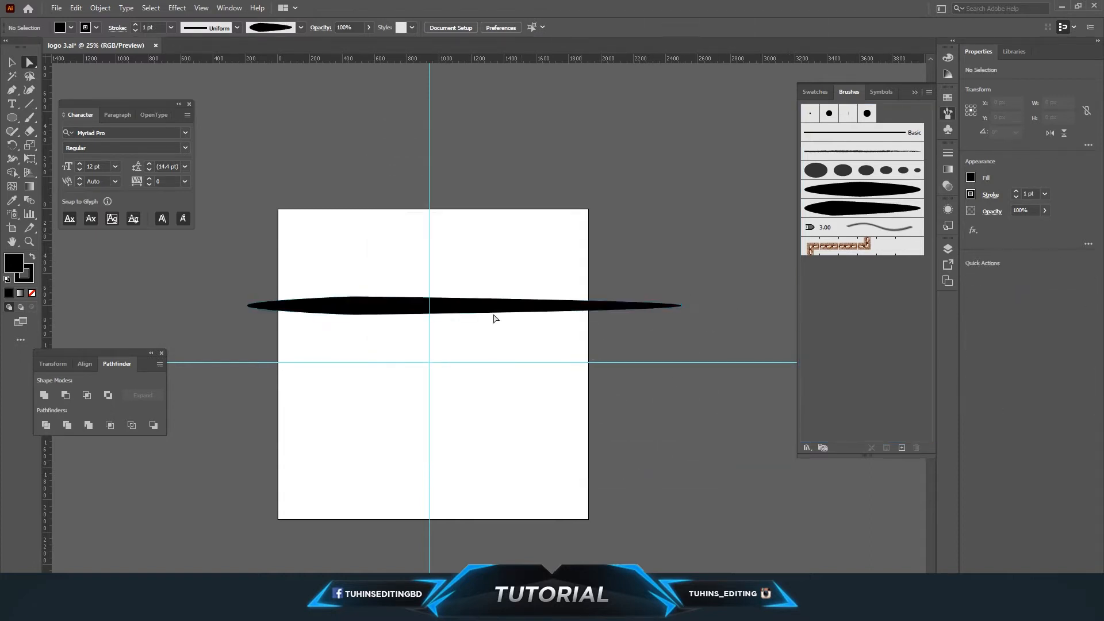
Clear the source shape, select the new brush, and paint five tapered strokes across the artboard with the Paintbrush tool.
left_click(414, 308)
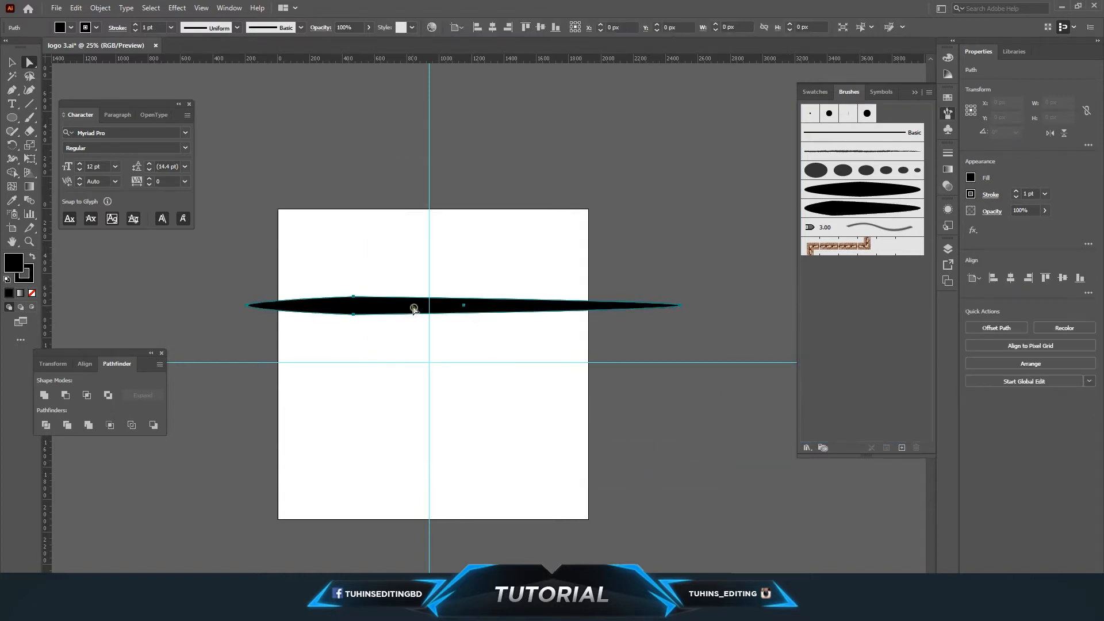
left_click(836, 211)
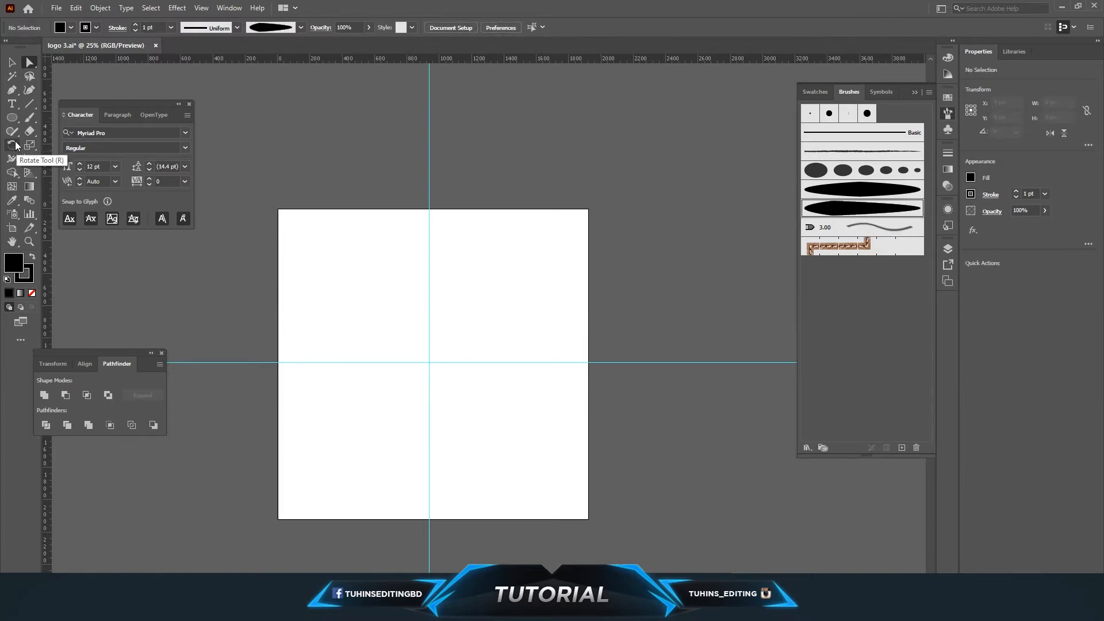
left_click(32, 121)
left_click_drag(338, 242, 366, 395)
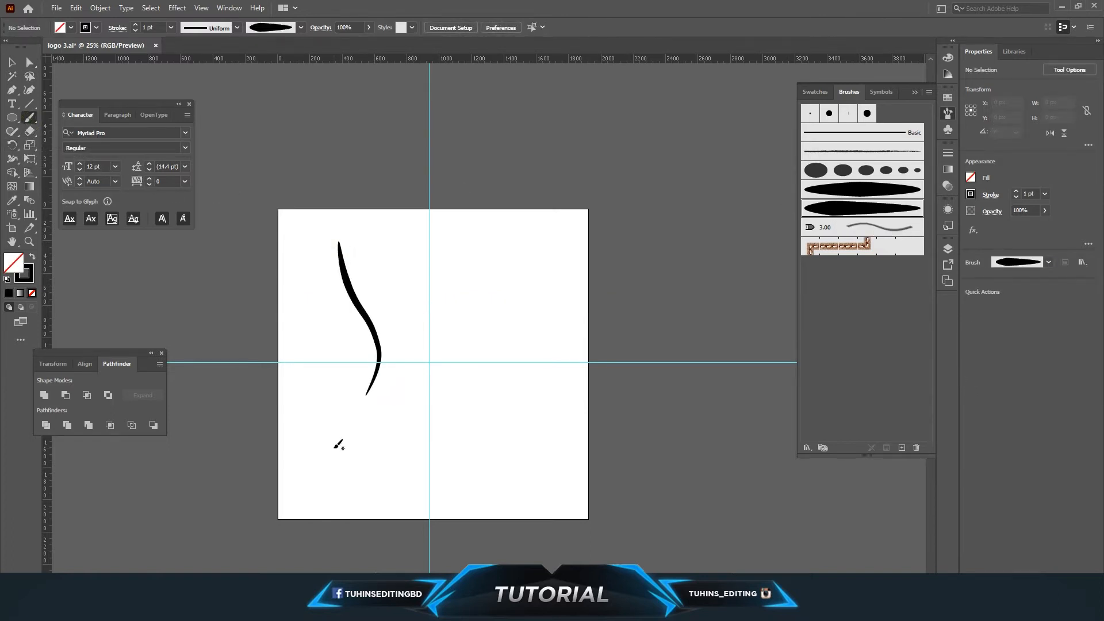
left_click_drag(463, 448, 479, 280)
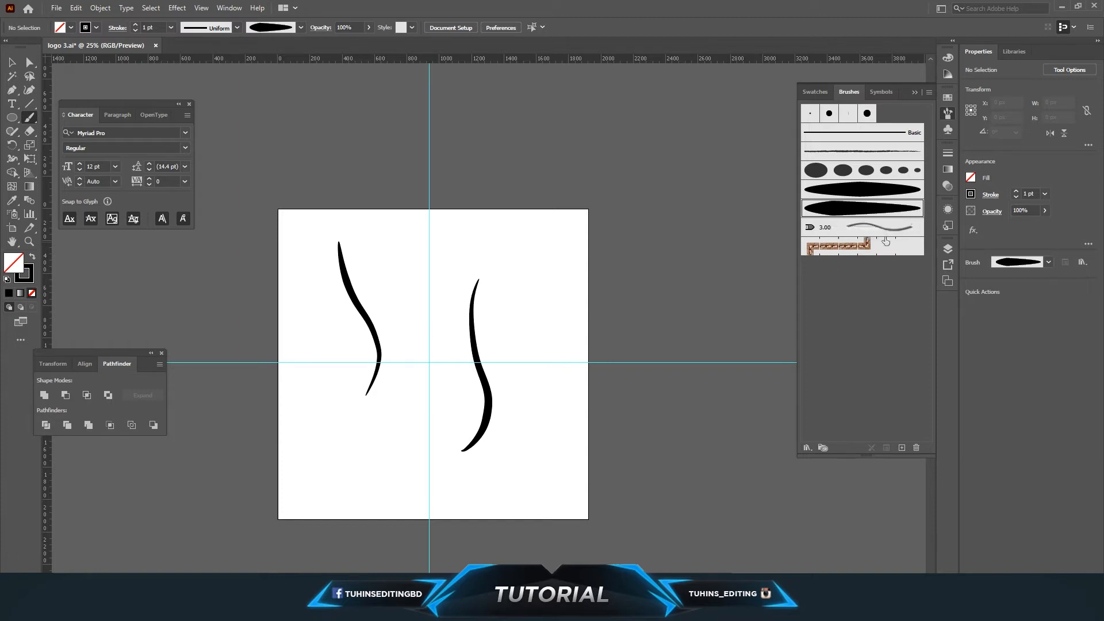
left_click_drag(310, 490, 547, 483)
mouse_move(316, 465)
left_mouse_down()
mouse_move(380, 450)
mouse_move(436, 344)
left_mouse_up()
left_click_drag(551, 412, 550, 258)
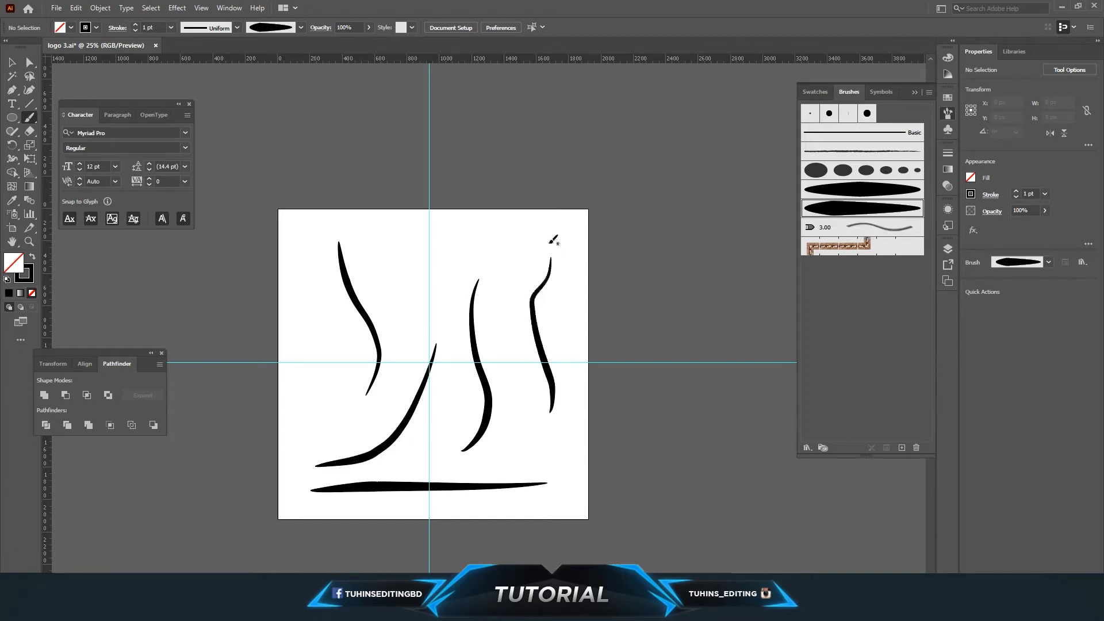
Select all the painted test strokes and delete them.
left_click(11, 62)
left_click_drag(330, 243, 582, 543)
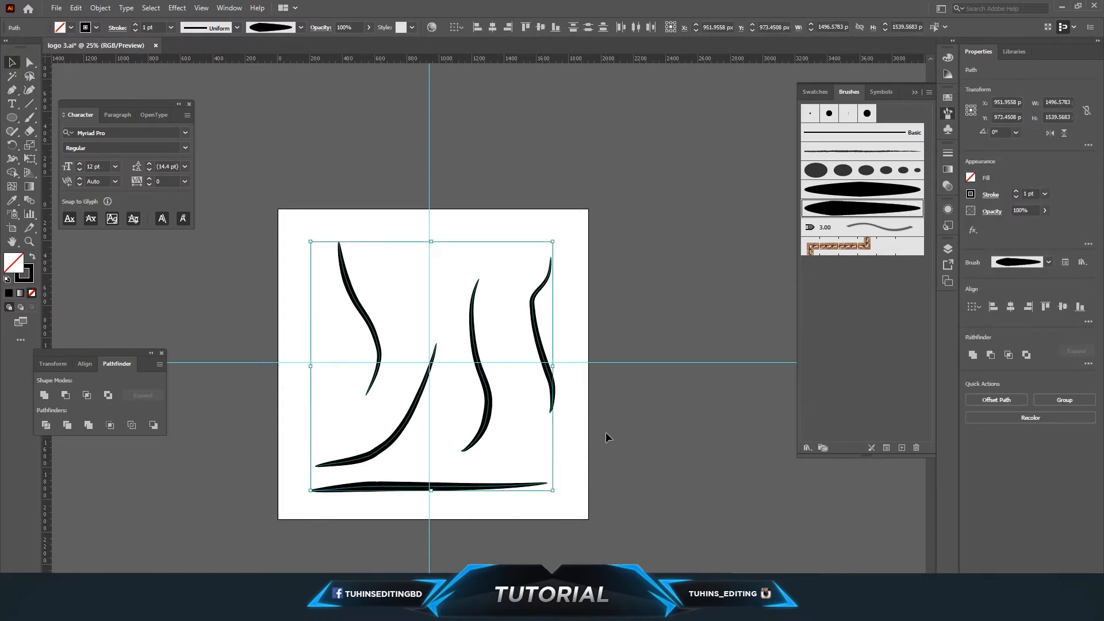
key("Delete")
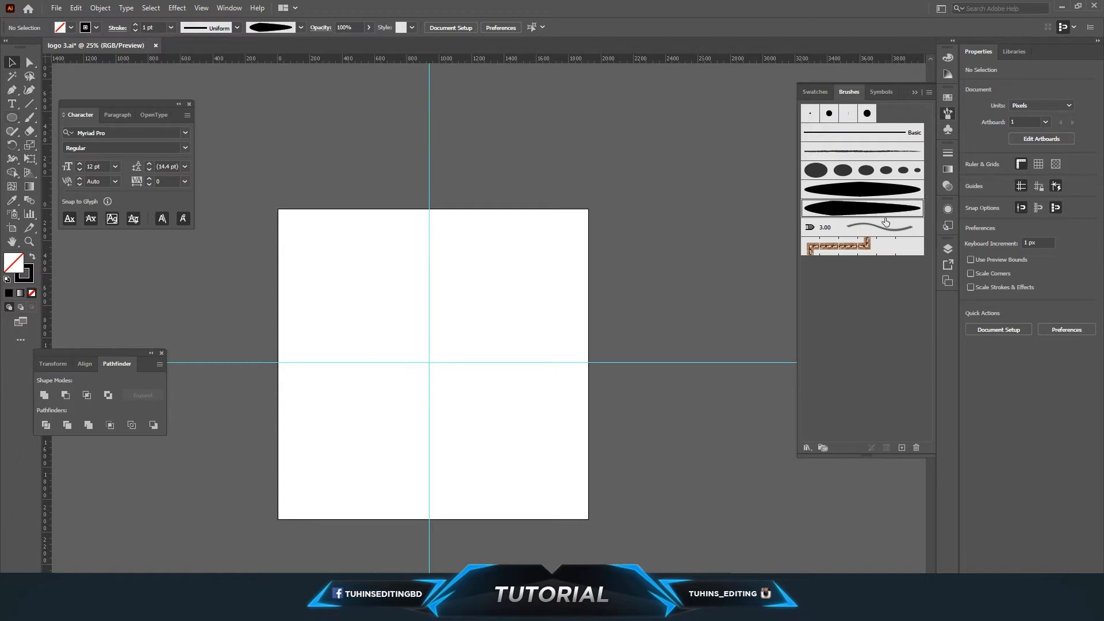
Draw a black-filled ellipse about 192 × 157 px on the artboard's upper left.
left_click(848, 174)
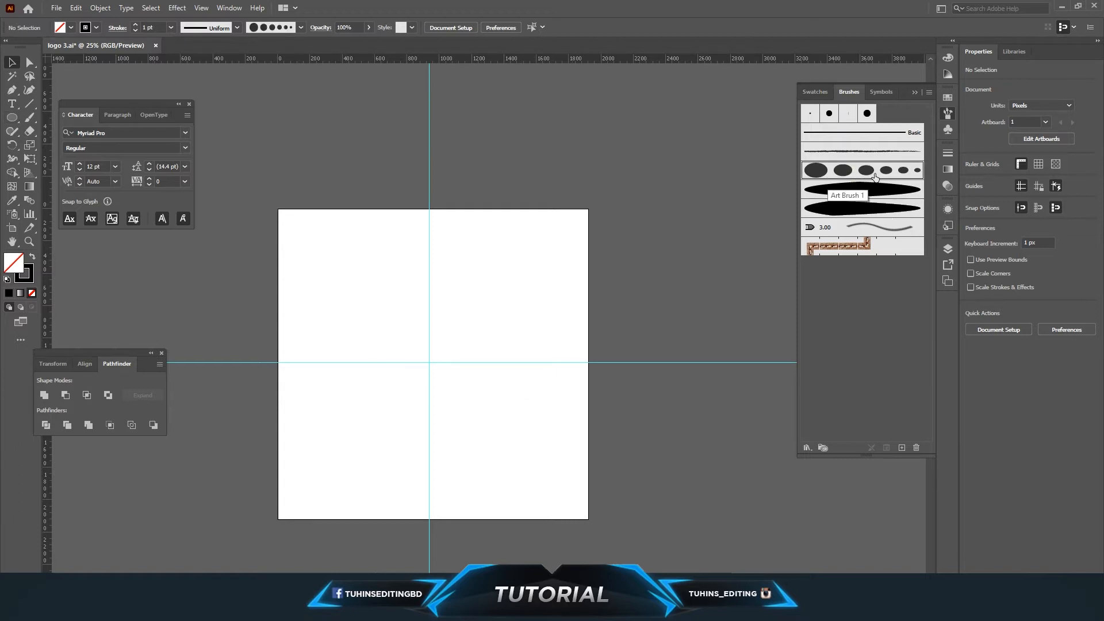
left_click(11, 117)
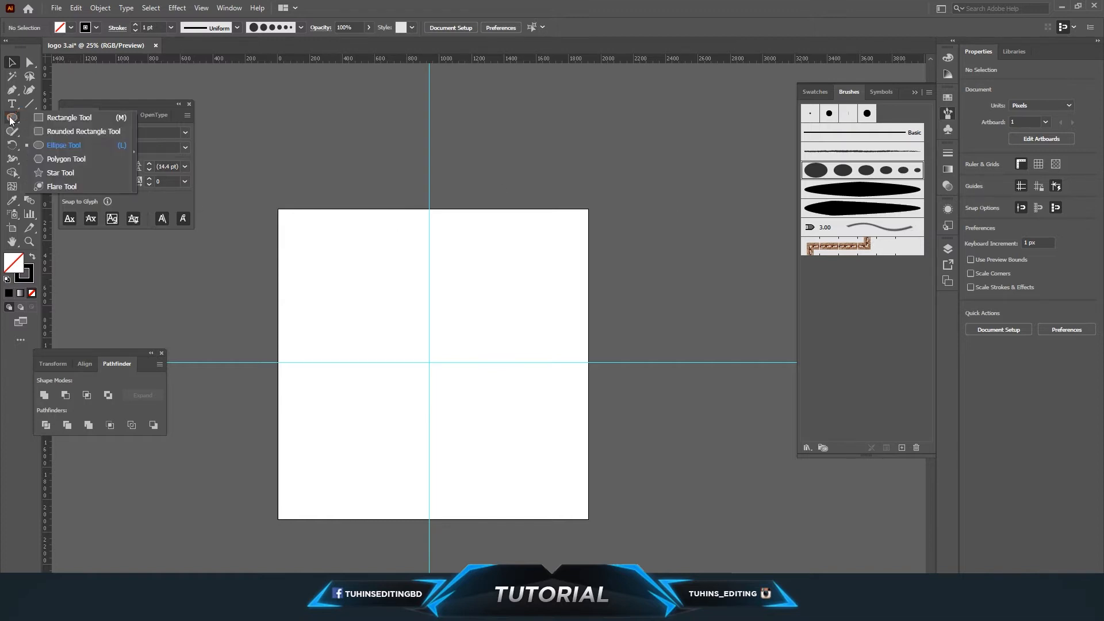
left_click(53, 147)
left_click_drag(337, 305, 369, 330)
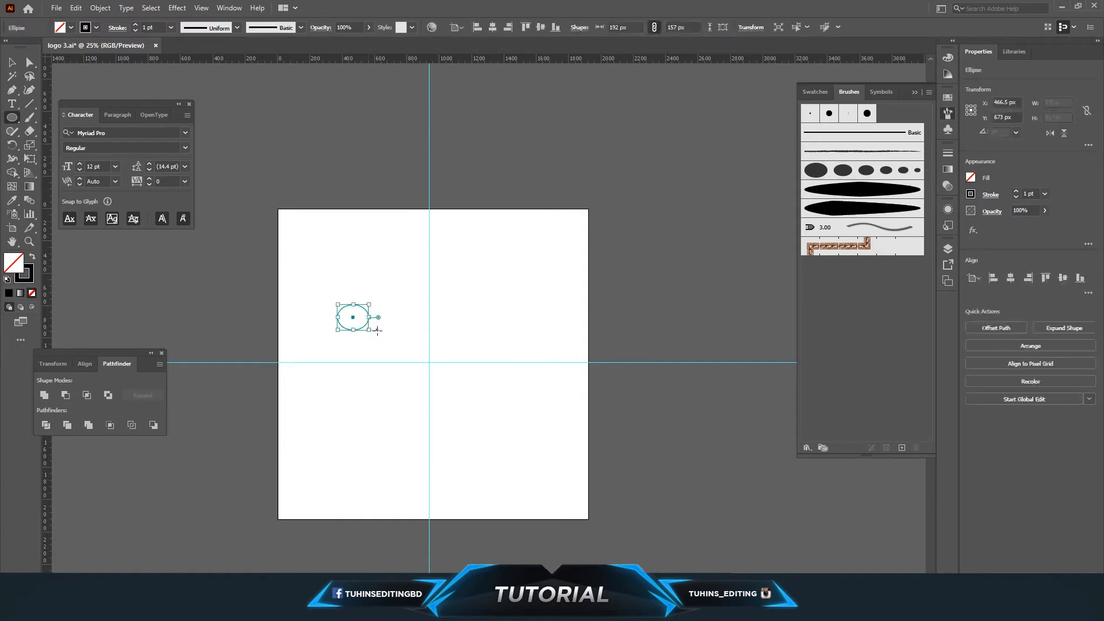
left_click(32, 257)
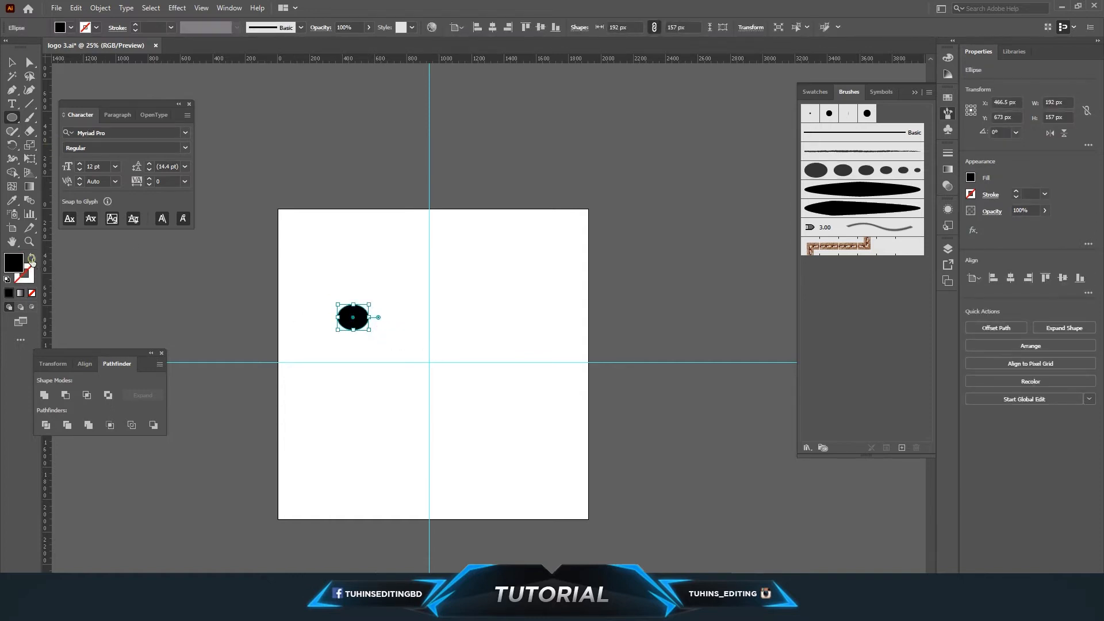
Duplicate the ellipse twice and arrange the copies in a row with decreasing sizes.
left_click(11, 62)
left_click(372, 326)
left_click(363, 323)
key("ctrl+c")
key("ctrl+v")
mouse_move(486, 328)
left_mouse_down()
mouse_move(401, 322)
mouse_move(475, 330)
mouse_move(492, 315)
mouse_move(432, 323)
mouse_move(446, 326)
left_mouse_up()
left_click(421, 328)
left_click(405, 321)
left_click(443, 328)
left_click_drag(323, 298, 505, 345)
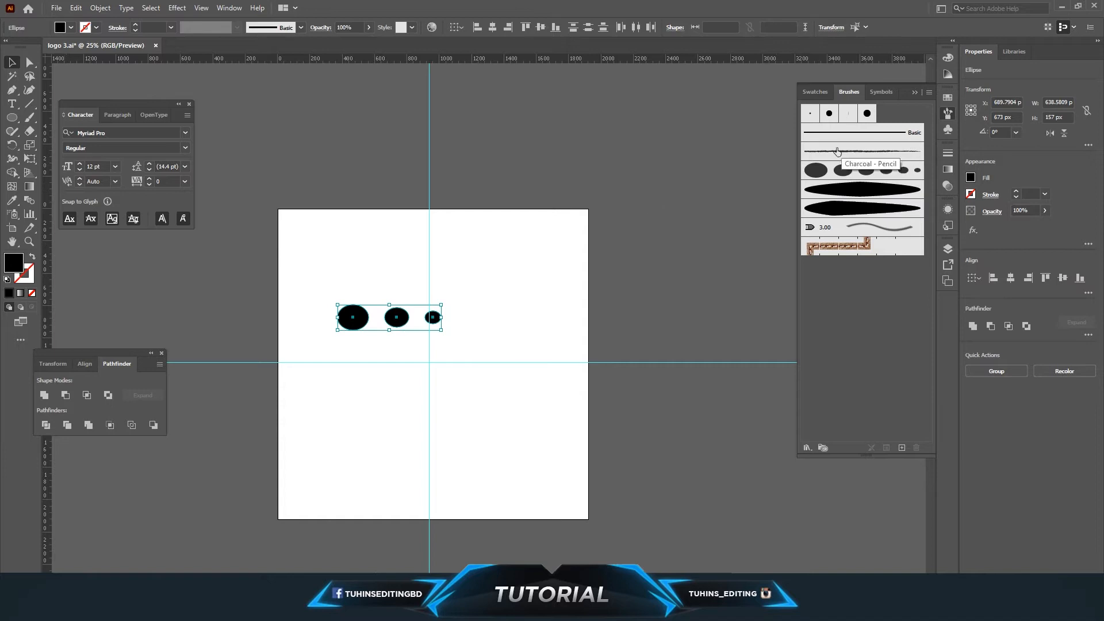
left_click(405, 289)
left_click_drag(323, 280, 532, 352)
mouse_move(433, 317)
left_mouse_down()
mouse_move(816, 359)
mouse_move(852, 301)
left_mouse_up()
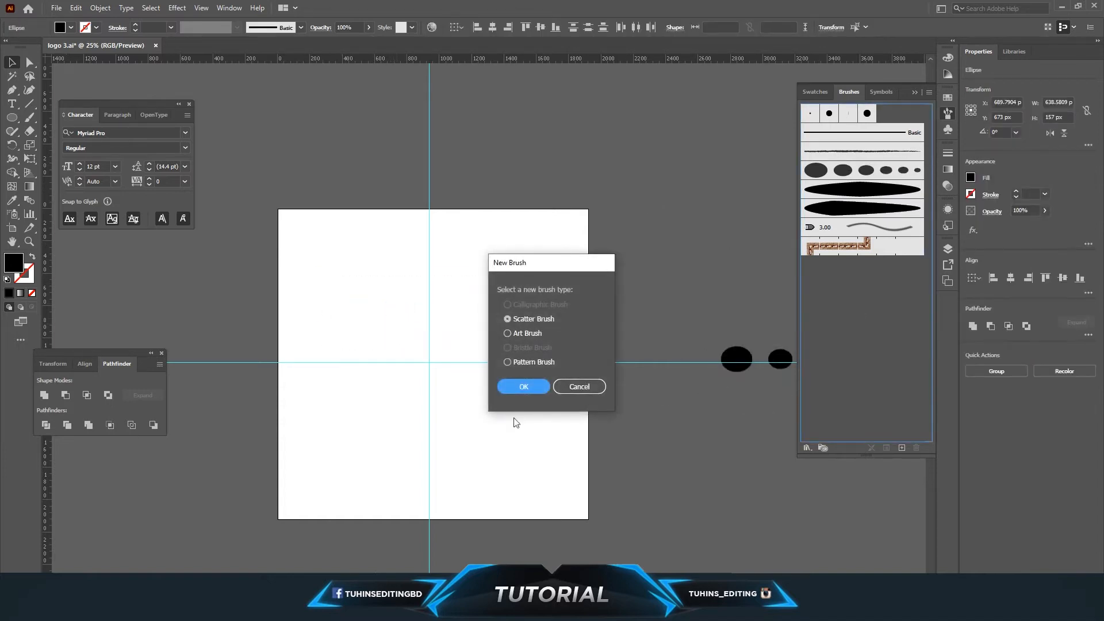
left_click(567, 385)
Select the three ellipses and delete them.
left_click_drag(316, 283, 520, 365)
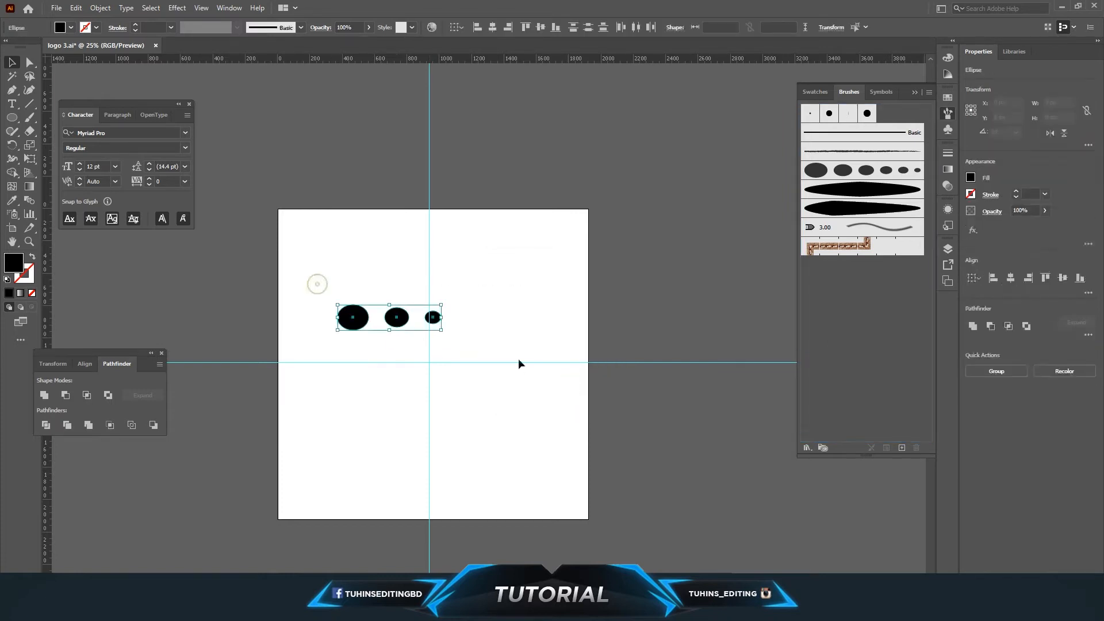
key("Delete")
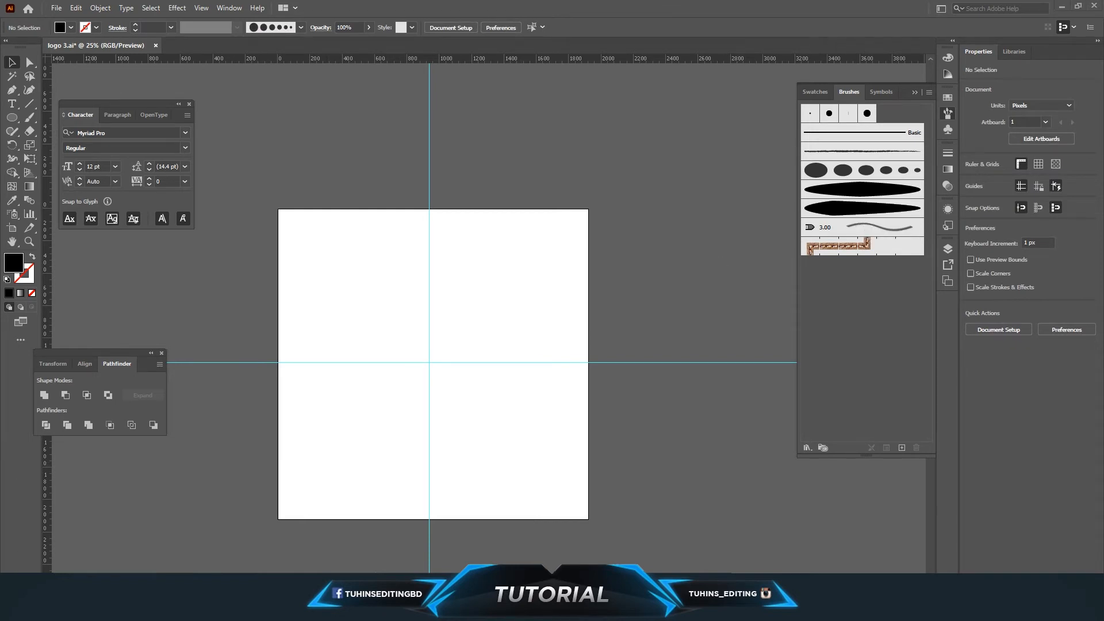
Open logo 1.ai from the octopus folder in File Explorer into Illustrator.
left_click(177, 554)
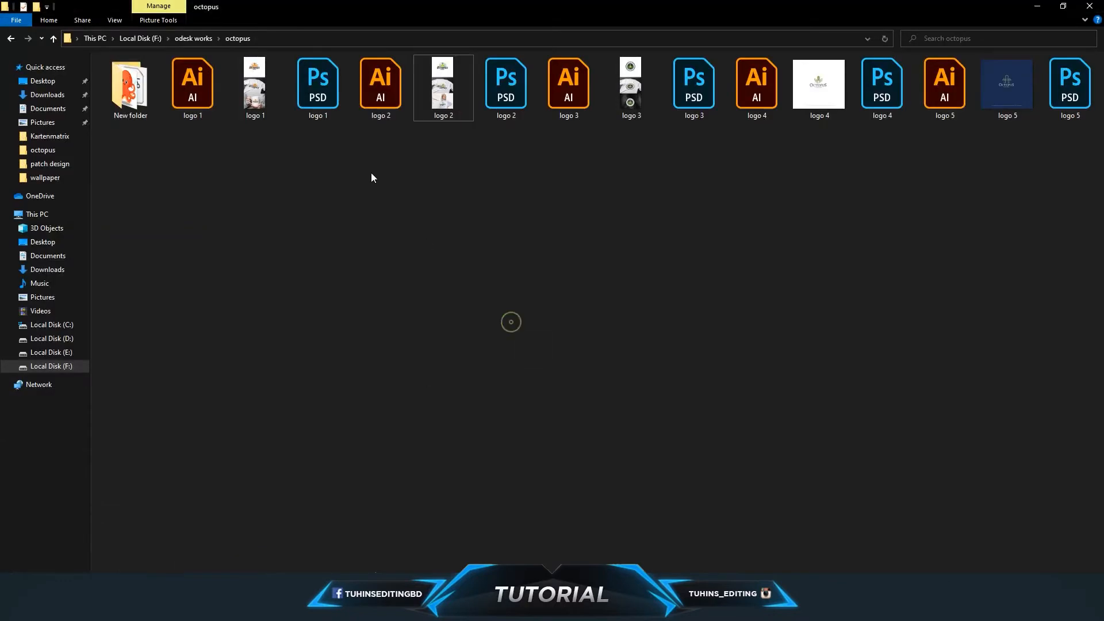
key("alt+Tab")
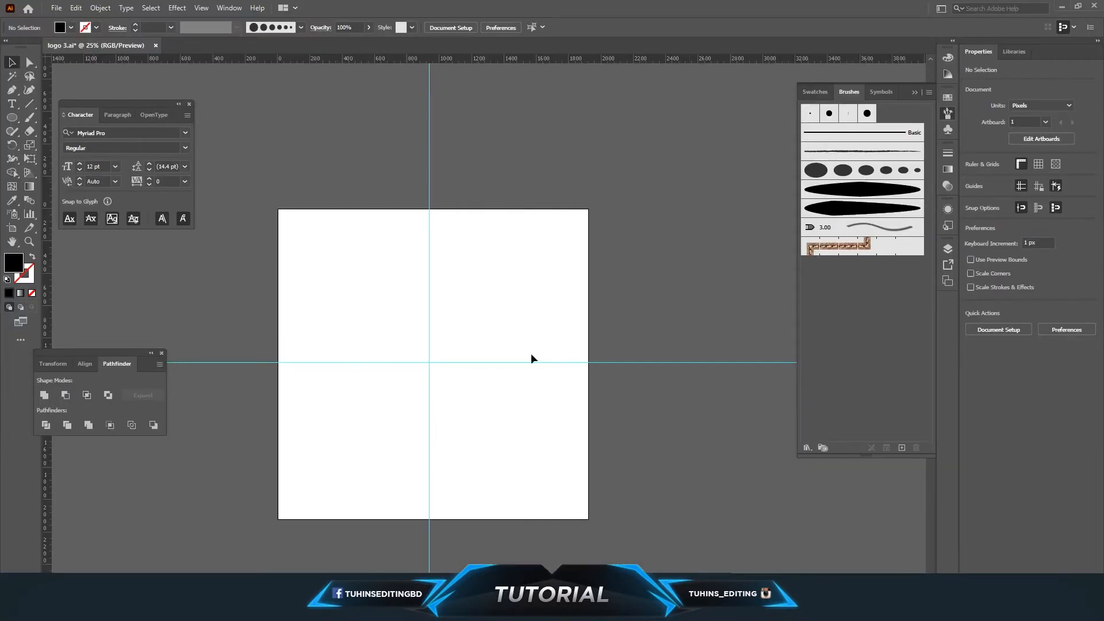
left_click(130, 609)
left_click(202, 555)
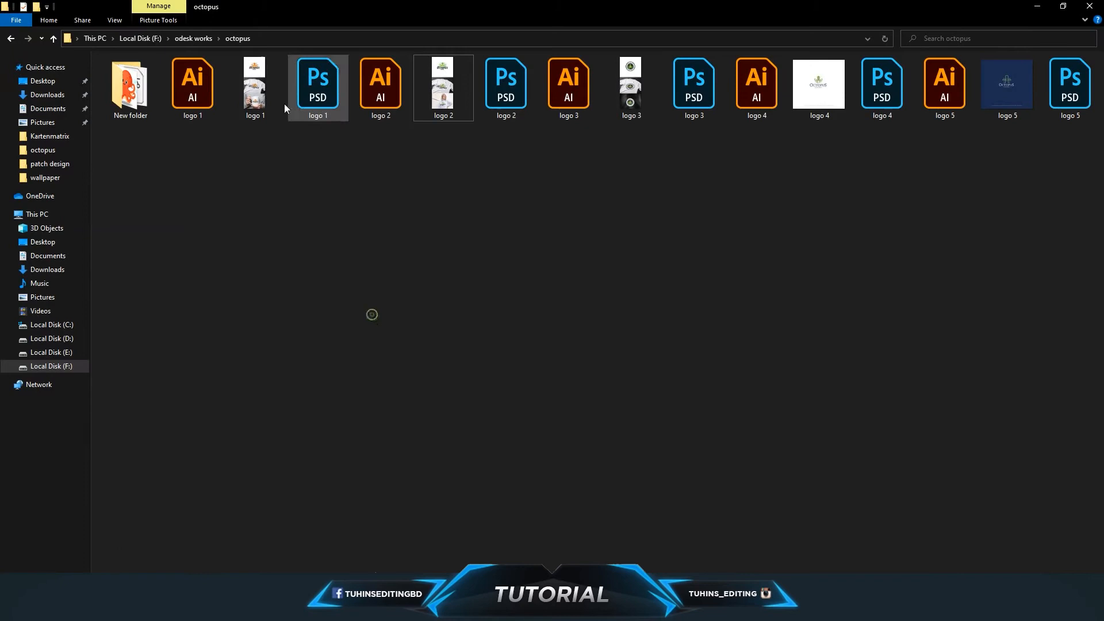
left_click_drag(196, 99, 236, 50)
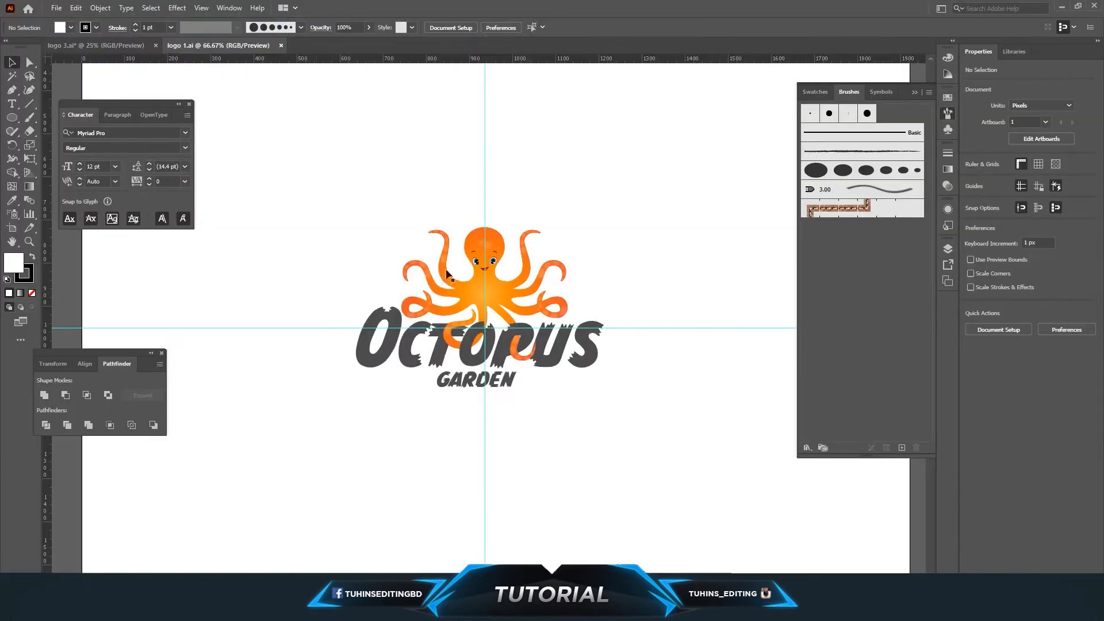
Examine the octopus logo's tentacle paths and lettering up close, then return to the logo 3 document.
scroll(475, 275, "up", 4)
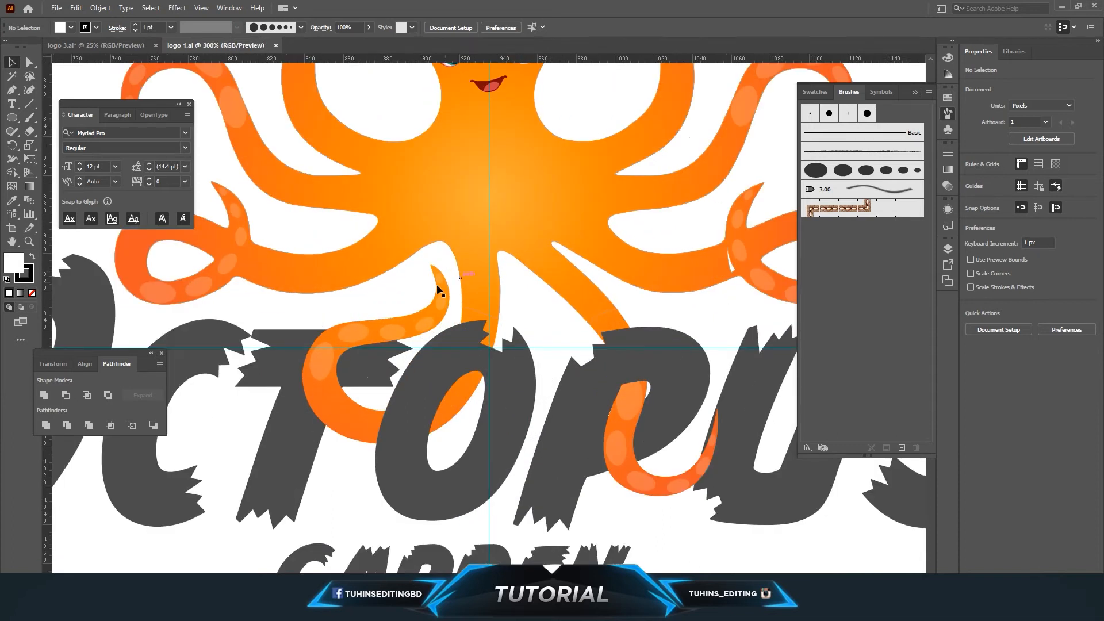
key("h")
left_click_drag(401, 299, 468, 355)
left_click(26, 62)
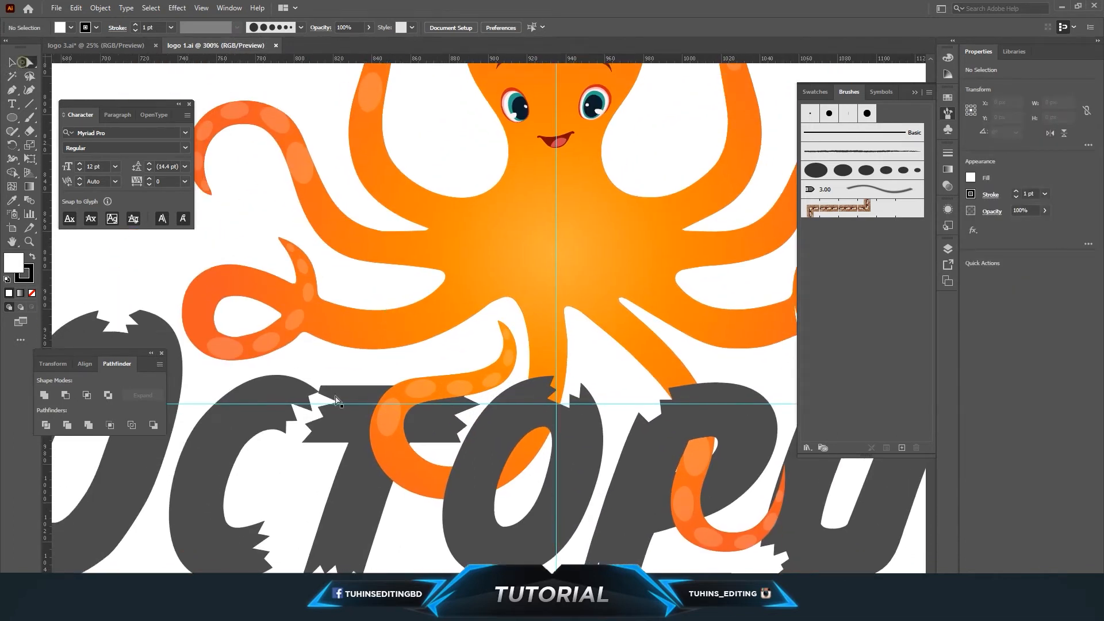
left_click(387, 415)
left_click(425, 392)
left_click(461, 390)
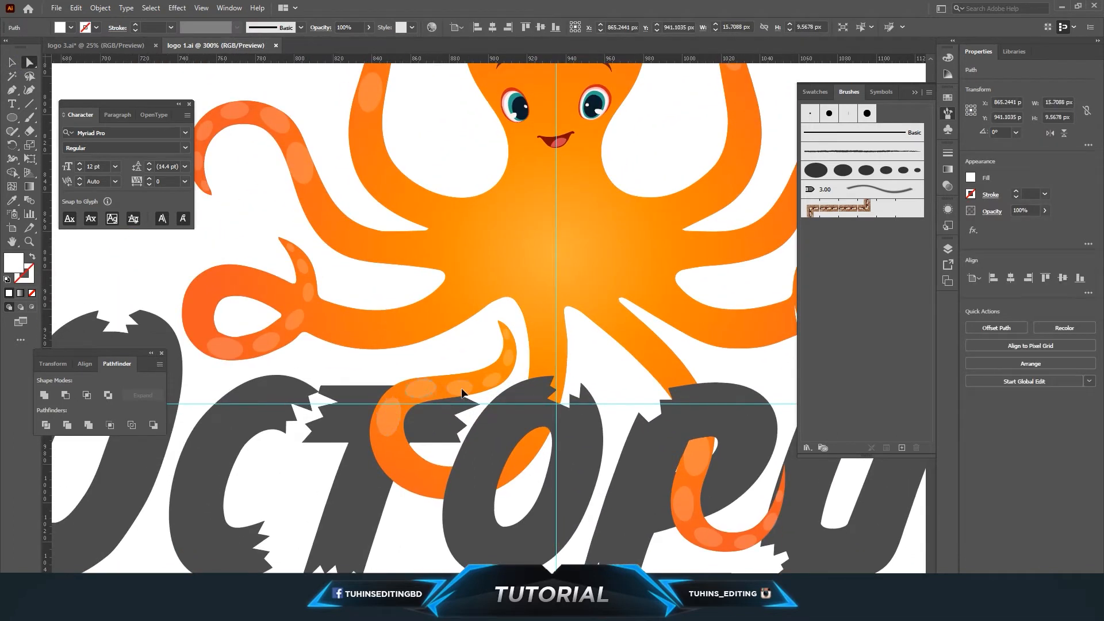
left_click(512, 342)
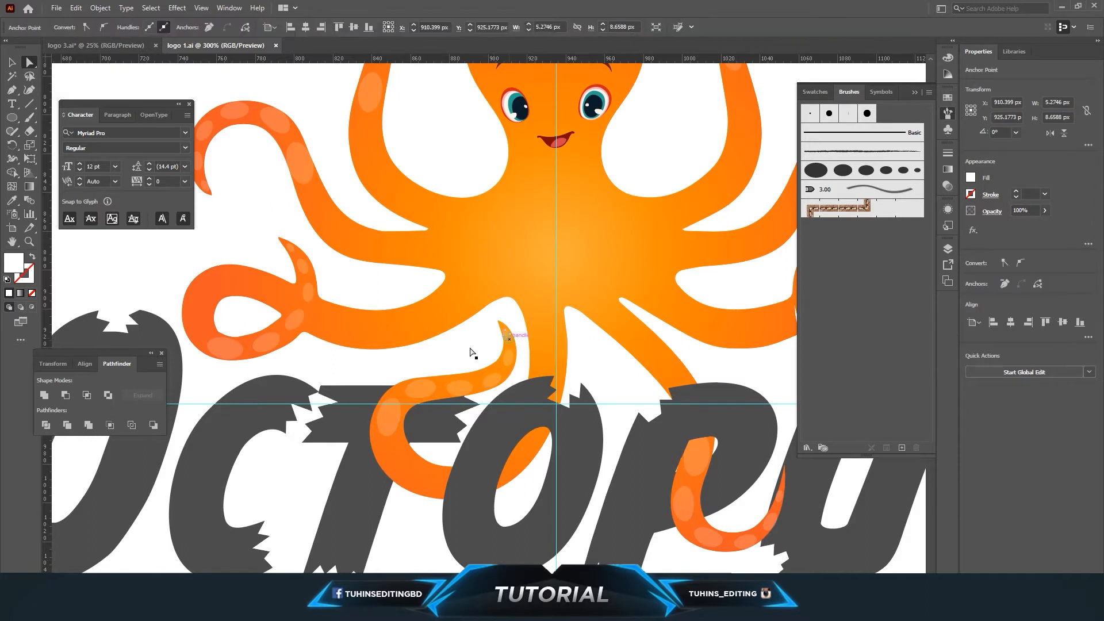
left_click(239, 360)
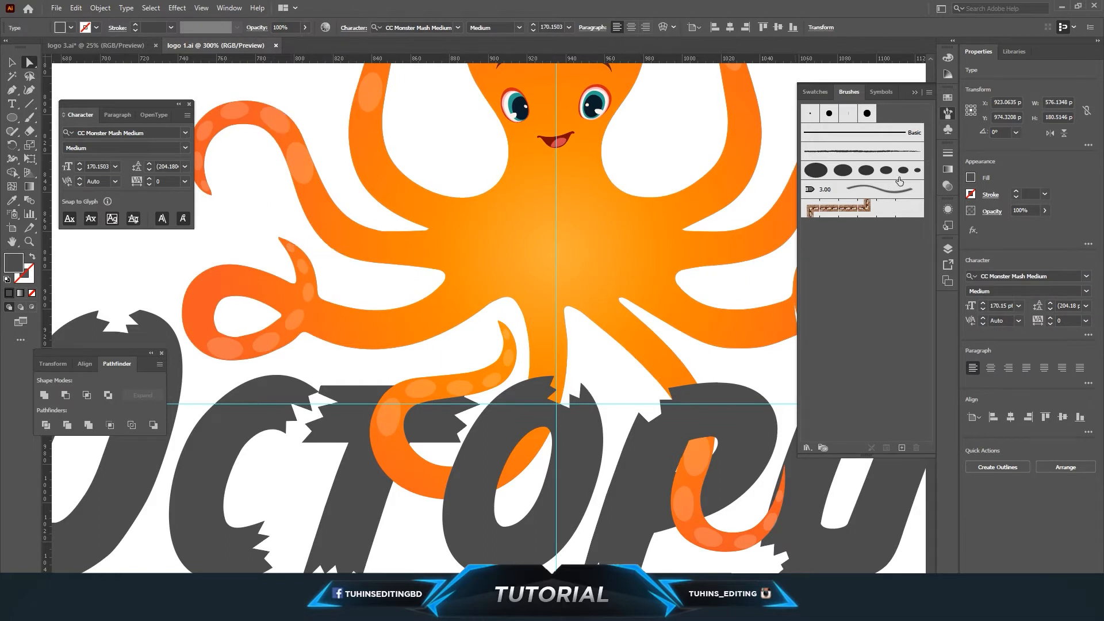
key("ctrl+minus")
key("ctrl+minus")
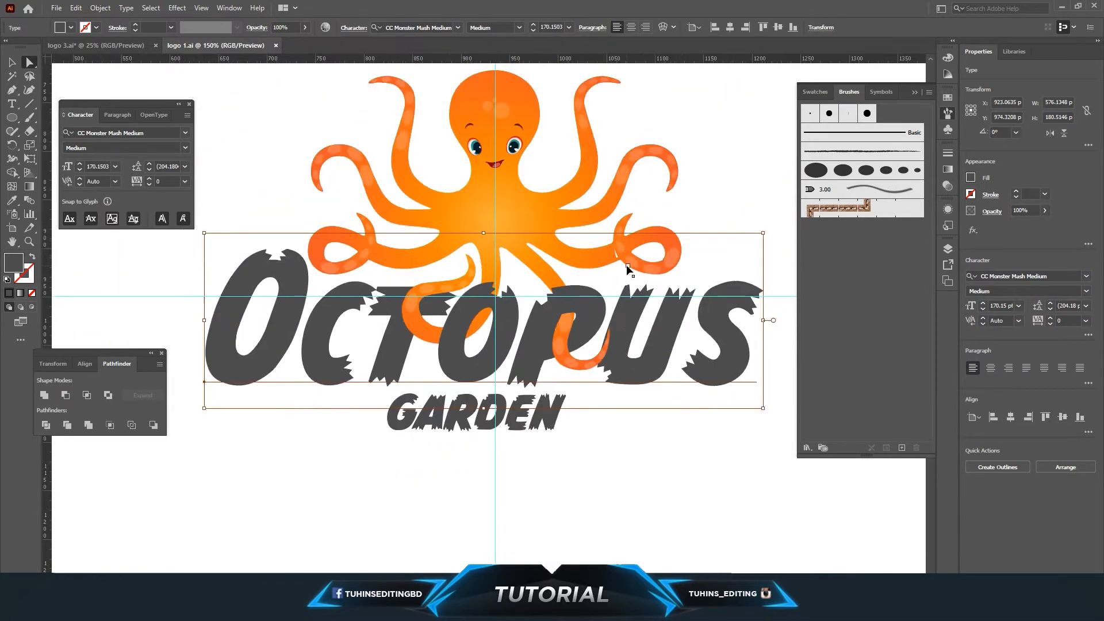
key("ctrl+minus")
left_click(639, 401)
scroll(570, 426, "up", 2)
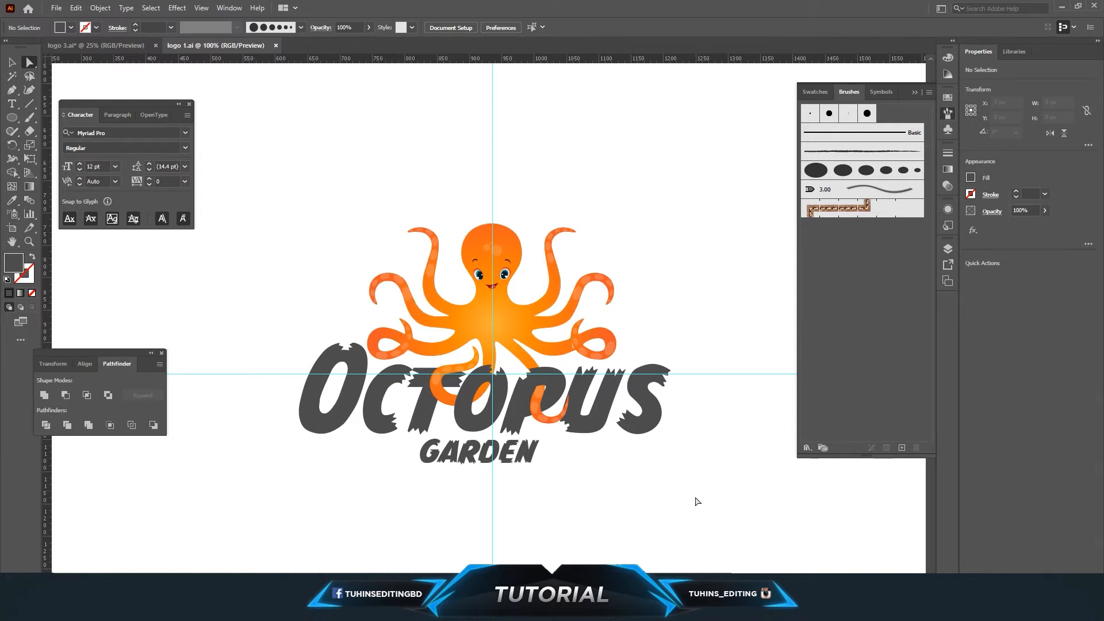
left_click(276, 46)
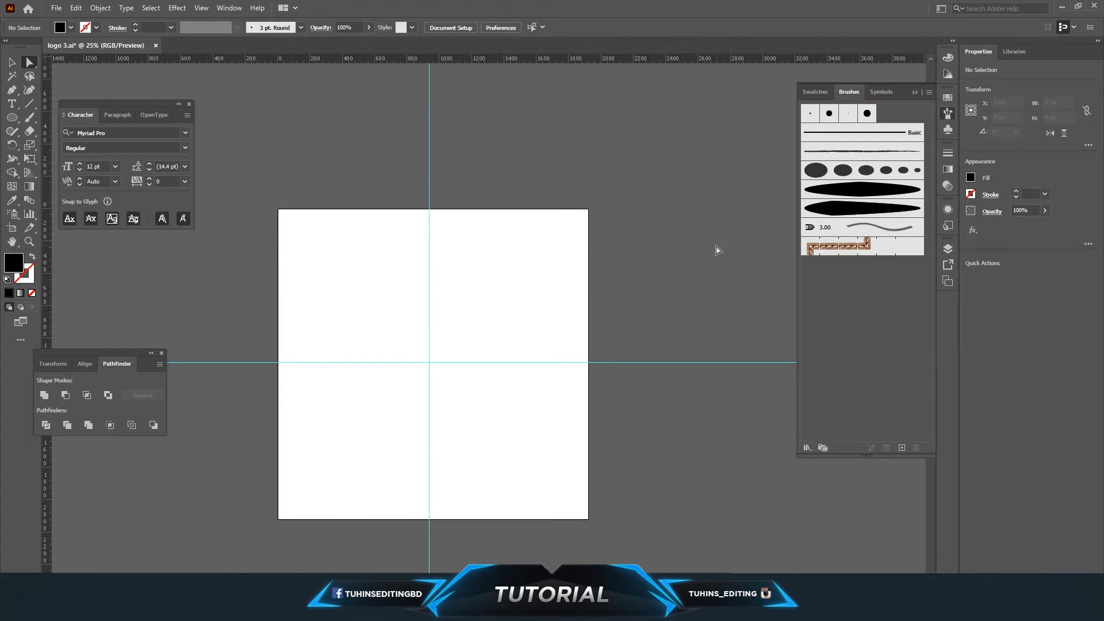
Place the dfr.jpg panda drawing from the desktop onto the artboard.
left_click(845, 205)
left_click(845, 189)
left_click(832, 211)
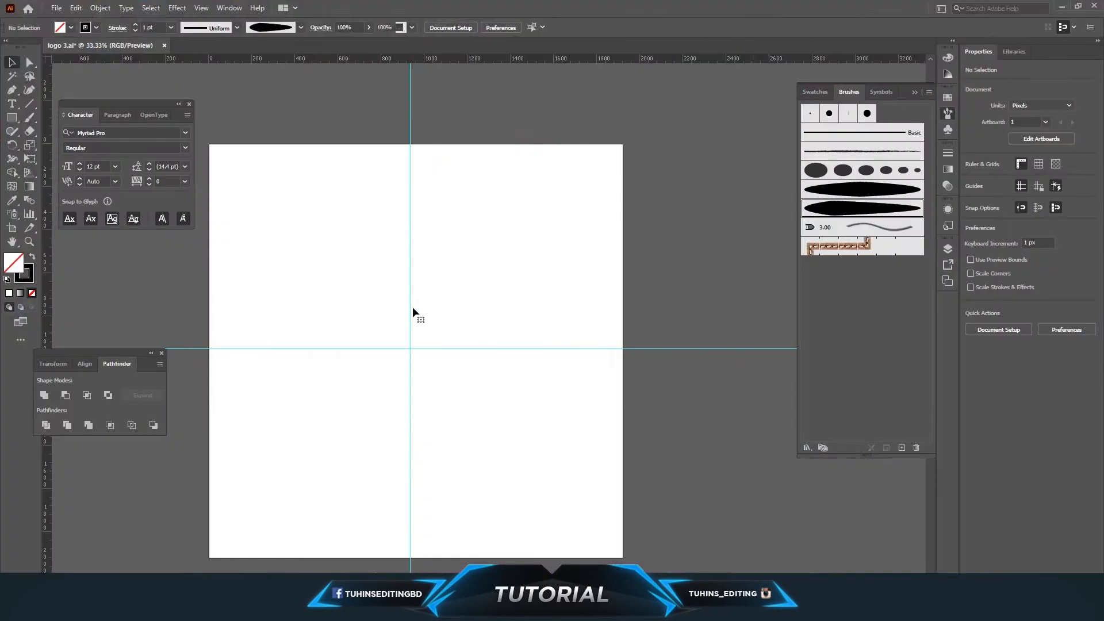
left_click(412, 310)
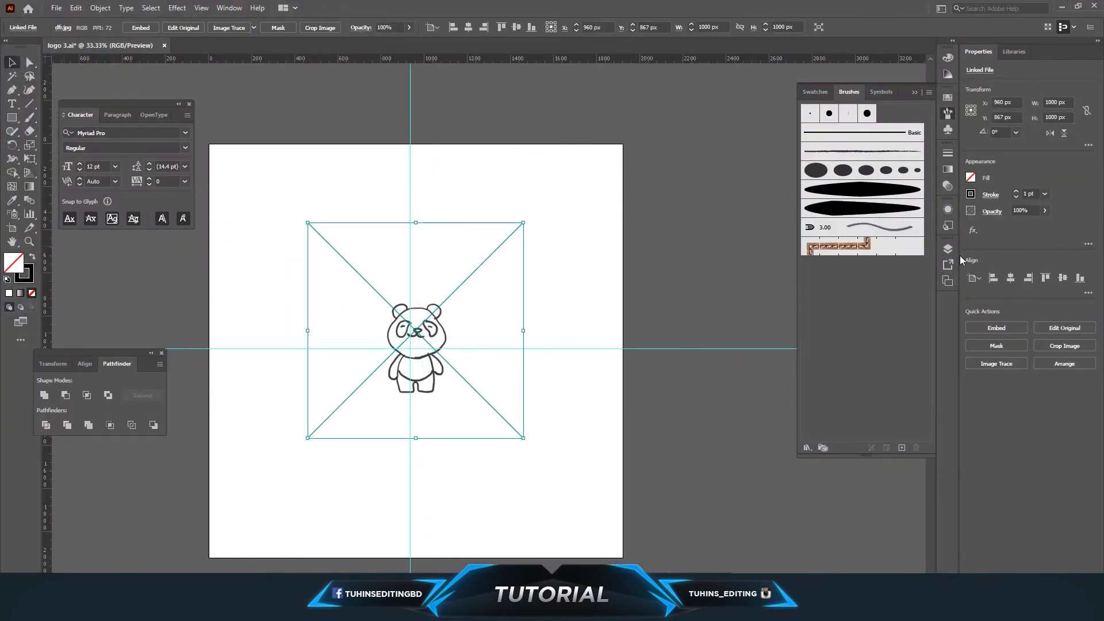
Open the Layers panel to view the document's layers.
left_click(947, 114)
left_click(948, 248)
left_click(948, 249)
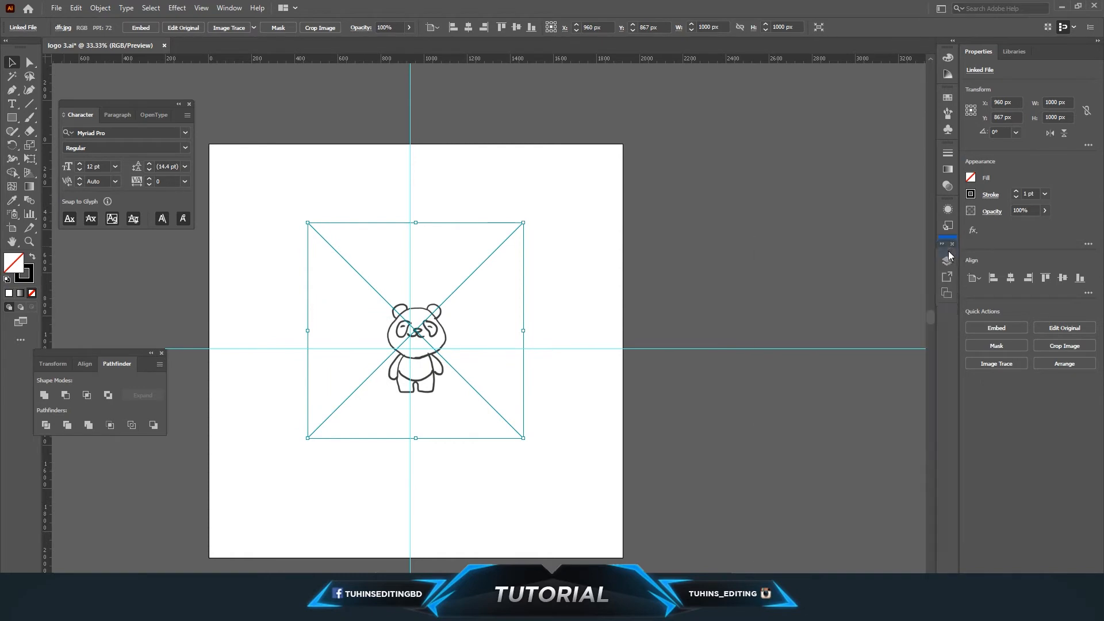
left_click(949, 248)
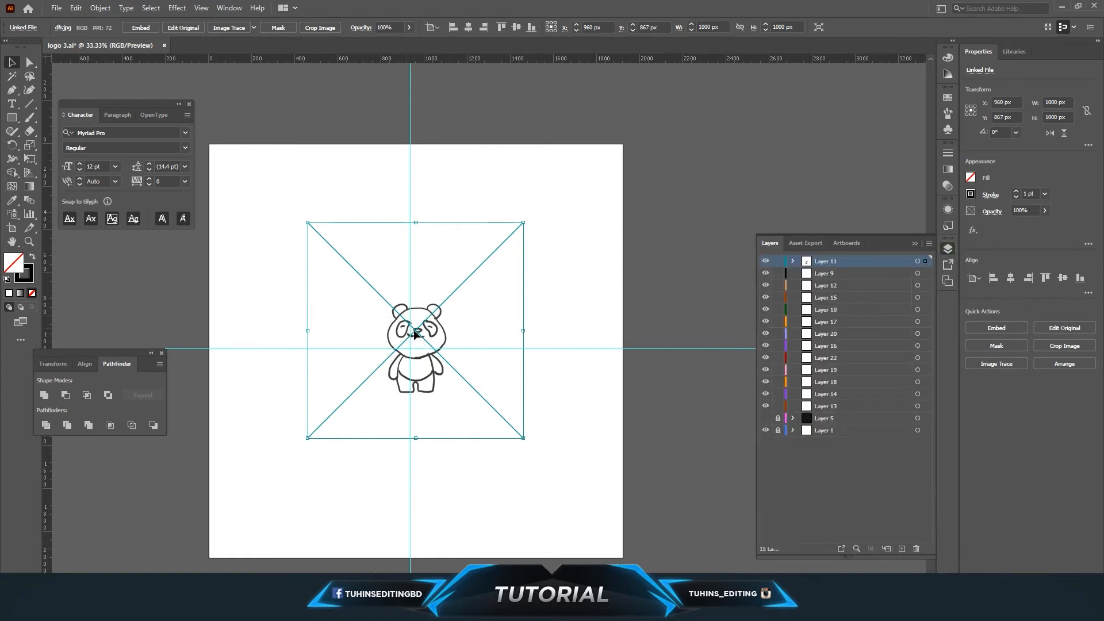
Replace the panda image with a pasted copy and scale it up to about 2462 px over the artboard.
key("Delete")
key("ctrl+v")
left_click_drag(531, 339, 430, 331)
left_click_drag(522, 435, 687, 598)
scroll(598, 461, "down", 4)
scroll(505, 323, "up", 5)
left_click_drag(483, 358, 492, 345)
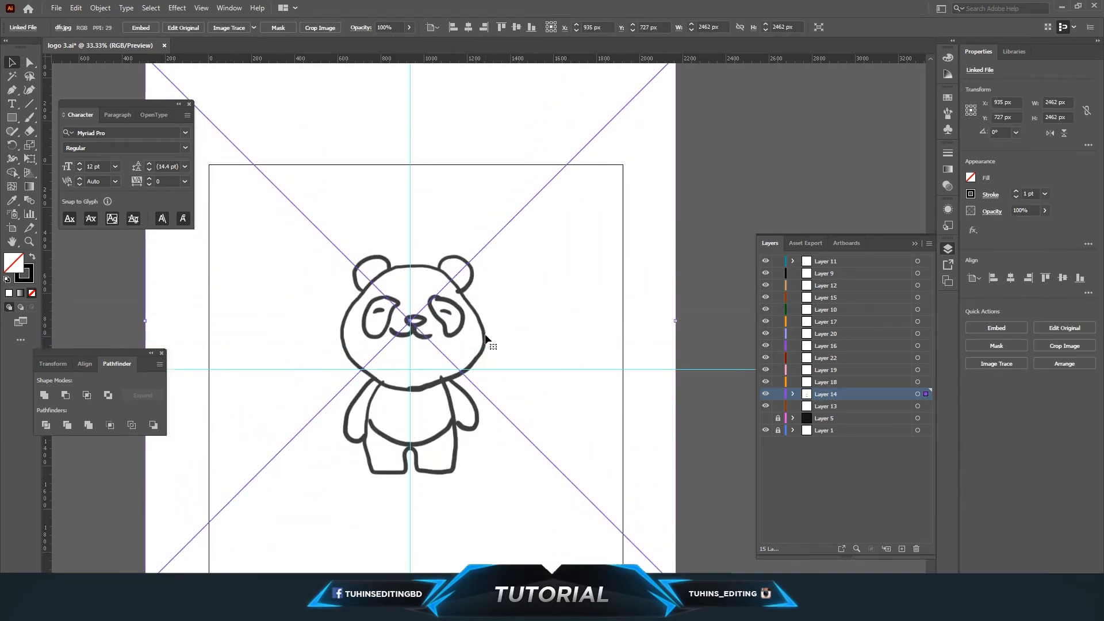
Set the panda image's opacity to 8% and lock its layer.
left_click(408, 27)
left_click_drag(375, 46, 372, 46)
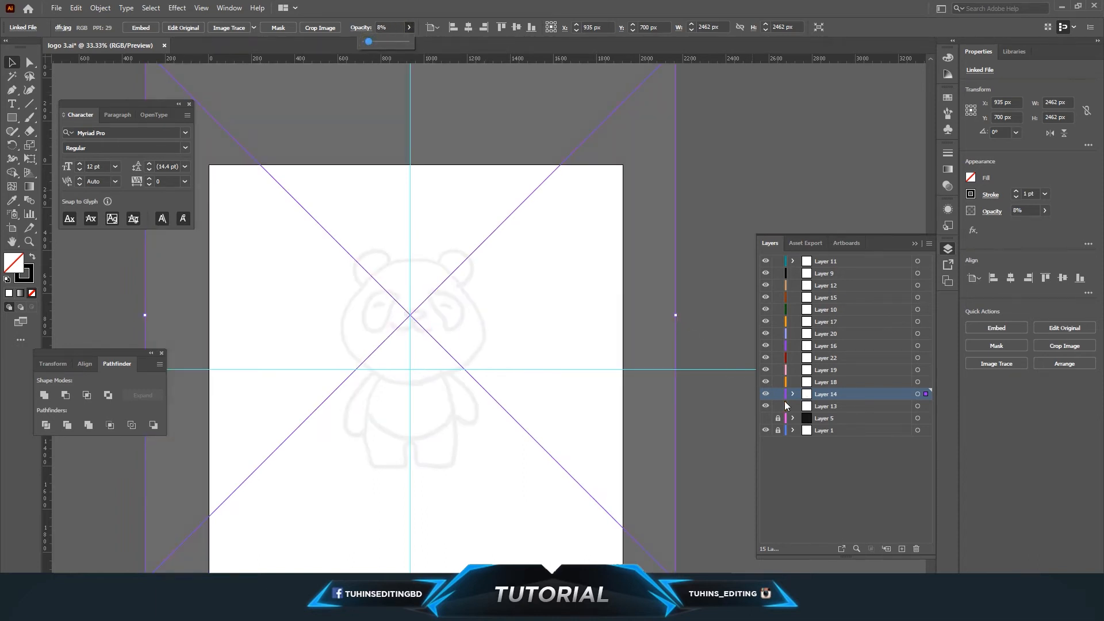
left_click(777, 394)
Save the document and switch to the Paintbrush tool.
left_click(56, 7)
left_click(66, 101)
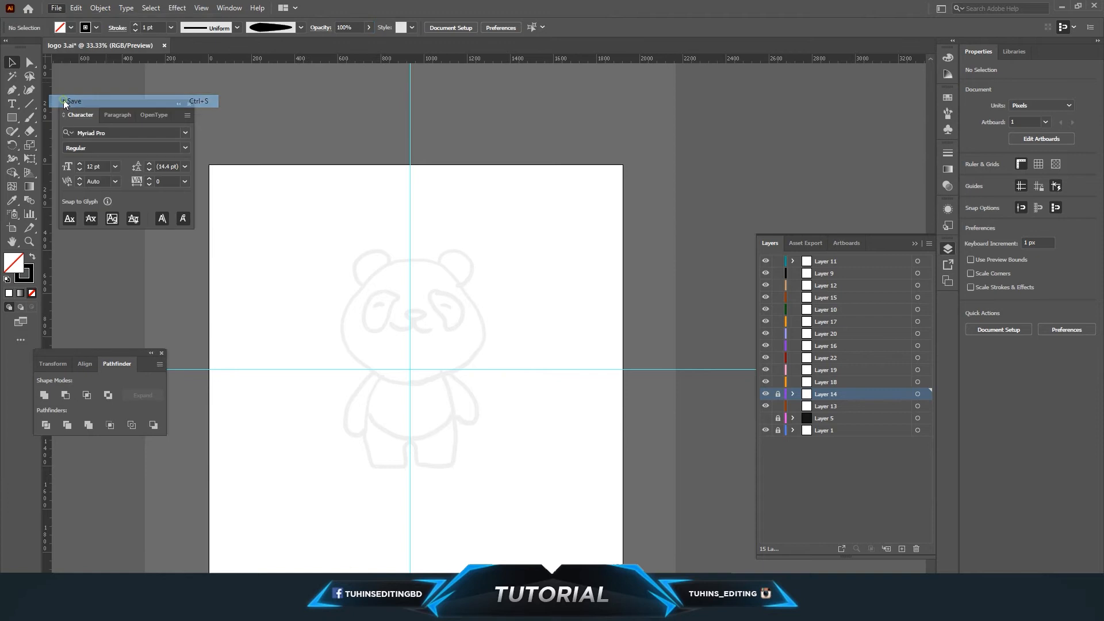
left_click(29, 118)
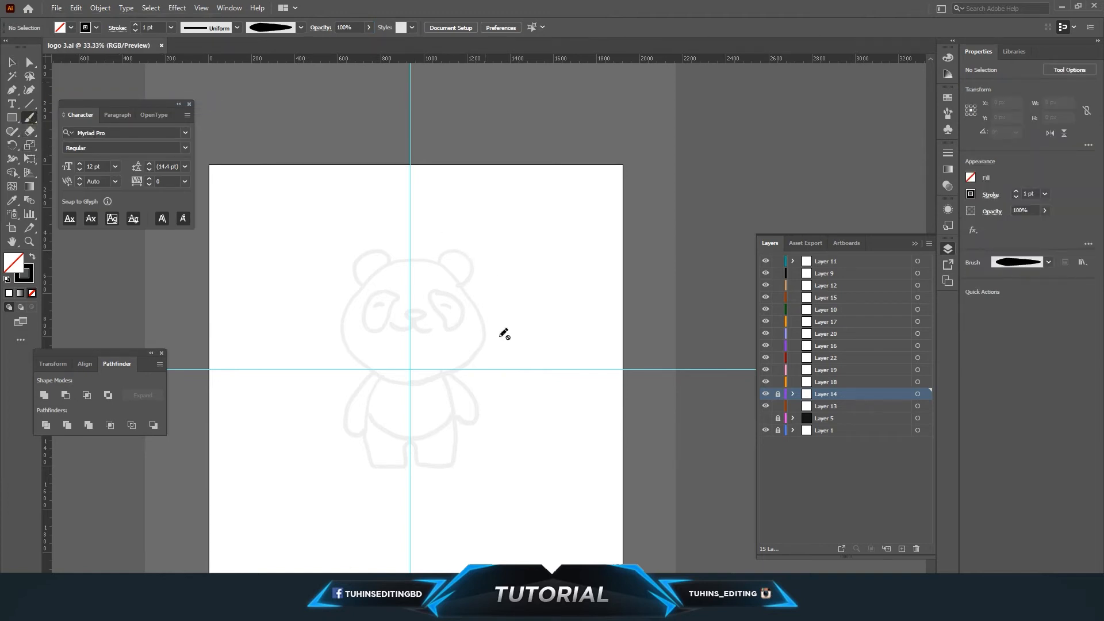
Make Layer 11 the active layer for painting over the faded sketch.
scroll(505, 334, "down", 2)
scroll(489, 322, "up", 1)
scroll(483, 329, "up", 2)
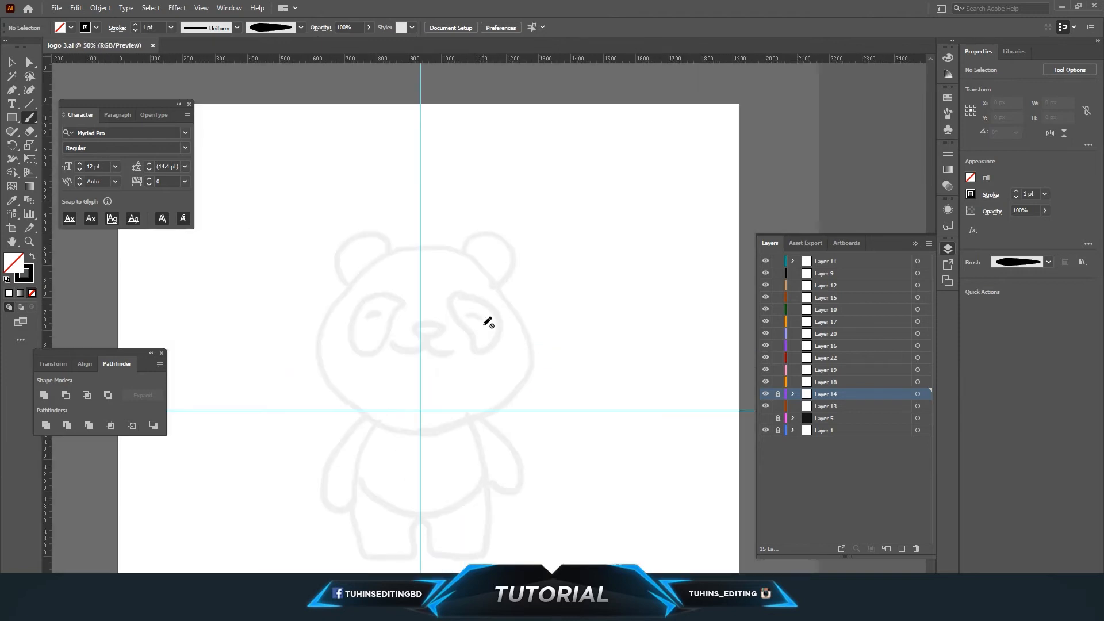
right_click(483, 326)
left_click(949, 114)
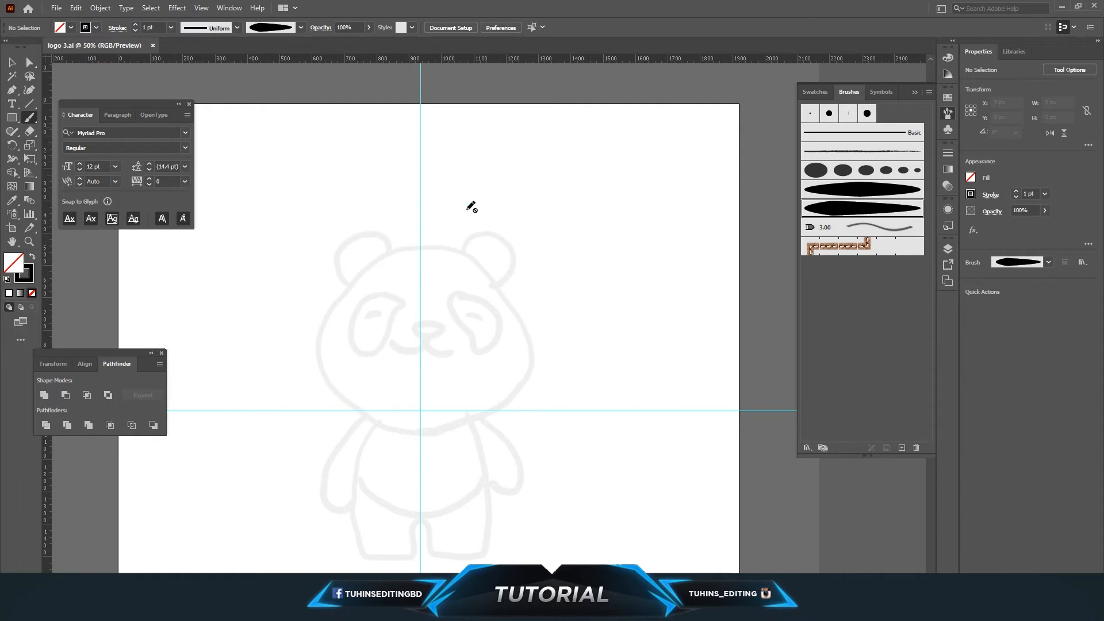
left_click(948, 249)
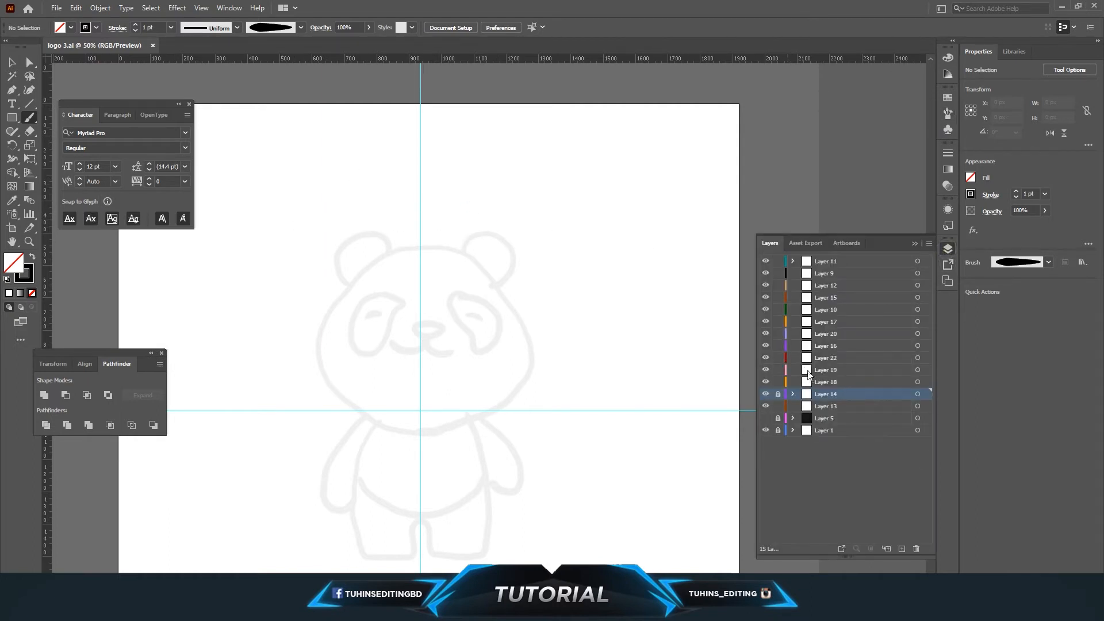
left_click(817, 262)
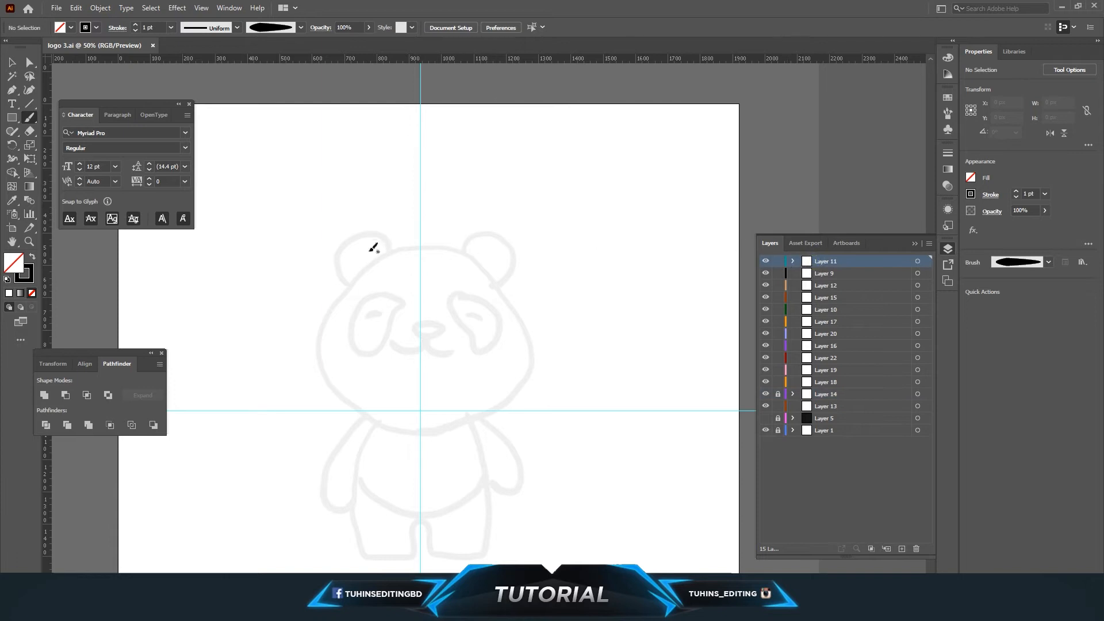
Paint a tapered arc tracing the left side of the panda's head.
left_click_drag(382, 256, 336, 319)
key("ctrl+z")
mouse_move(397, 249)
left_mouse_down()
mouse_move(366, 268)
mouse_move(324, 325)
mouse_move(331, 379)
mouse_move(369, 417)
mouse_move(423, 431)
left_mouse_up()
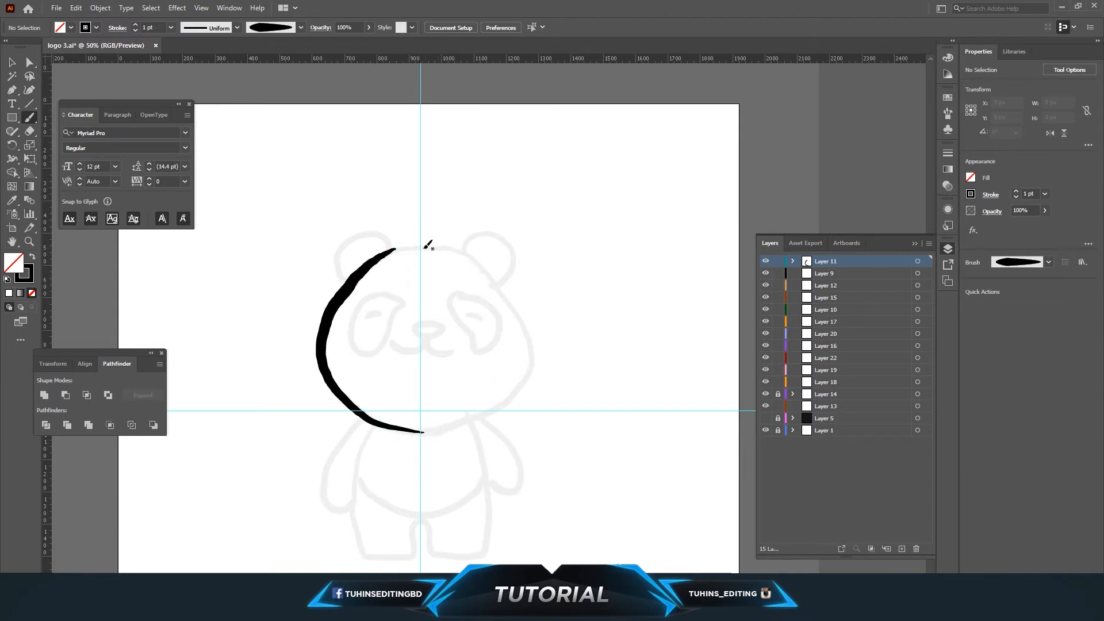
Paint the top and right side of the head outline so it closes at the chin.
key("v")
left_click(359, 274)
key("b")
left_click_drag(402, 244, 424, 242)
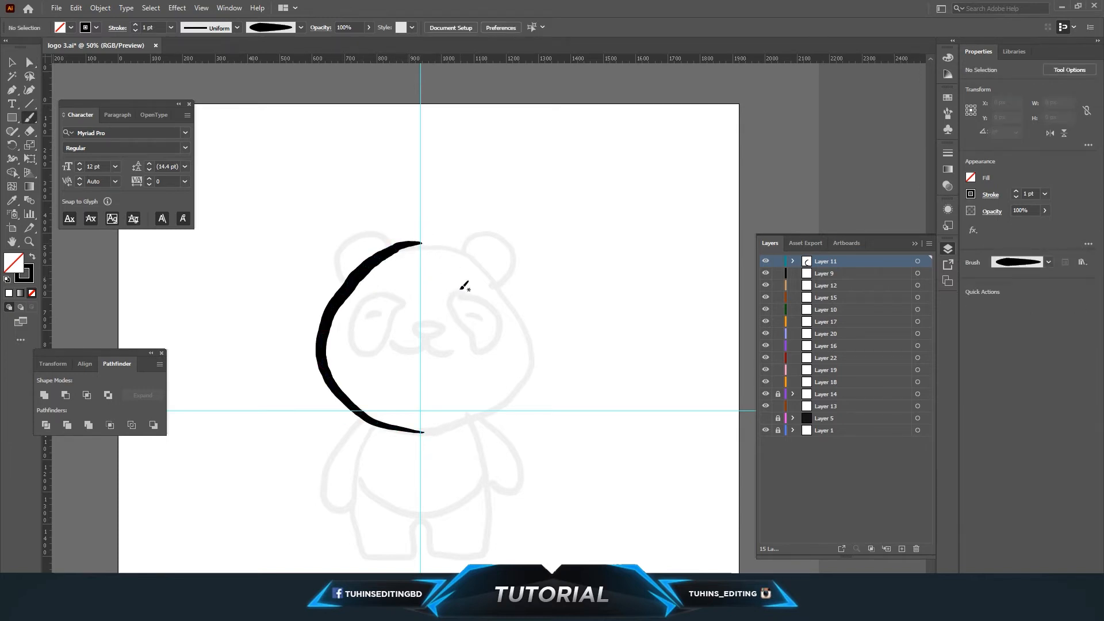
mouse_move(423, 243)
left_mouse_down()
mouse_move(482, 259)
mouse_move(536, 352)
left_mouse_up()
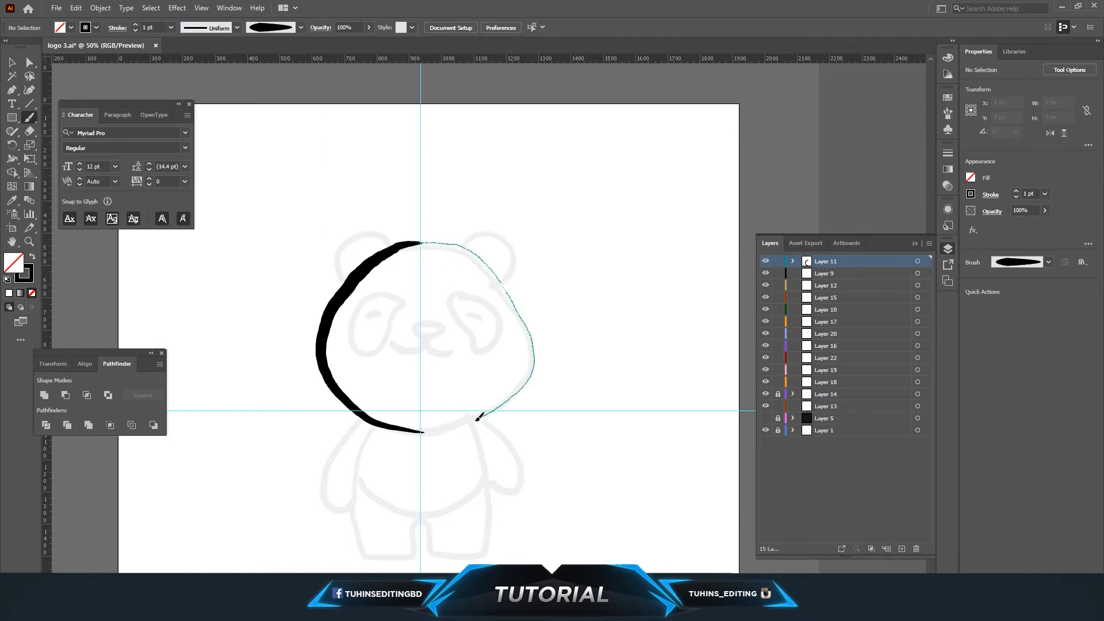
left_click_drag(432, 431, 433, 430)
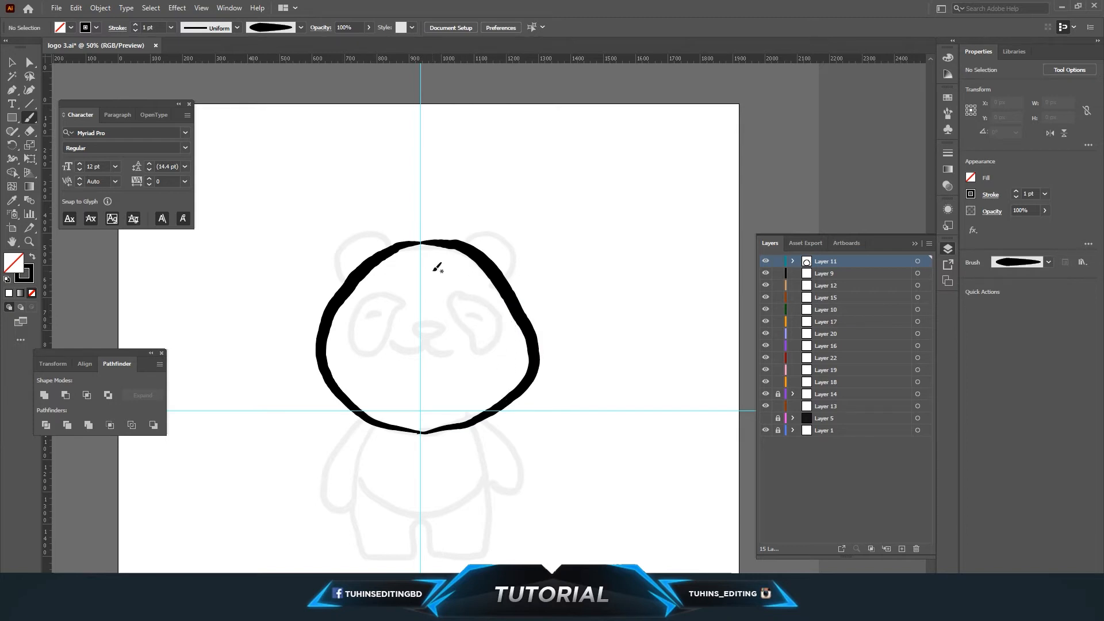
Set the stroke weight of both head outline strokes to 0.75 pt.
key("v")
left_click(483, 259)
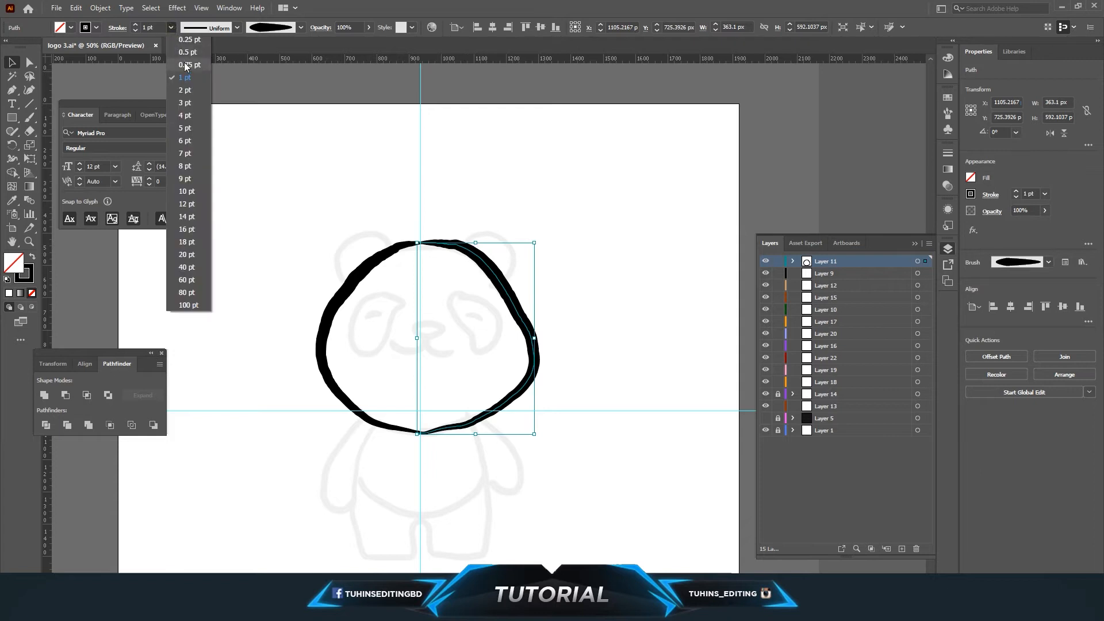
left_click(184, 65)
left_click(346, 139)
left_click(365, 267)
left_click(171, 27)
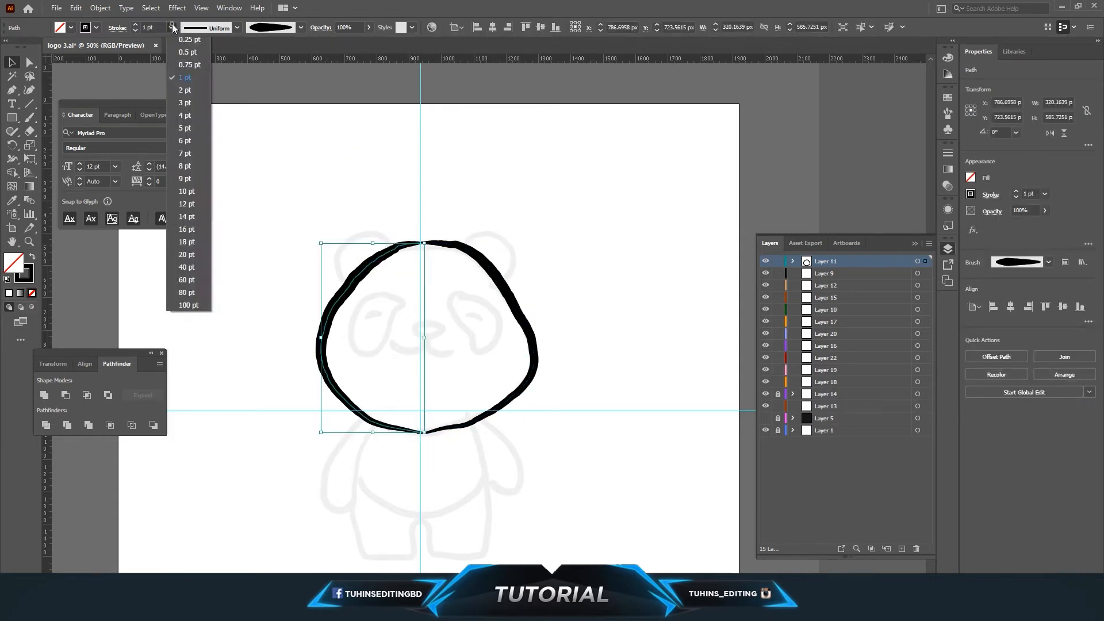
left_click(184, 65)
left_click(477, 195)
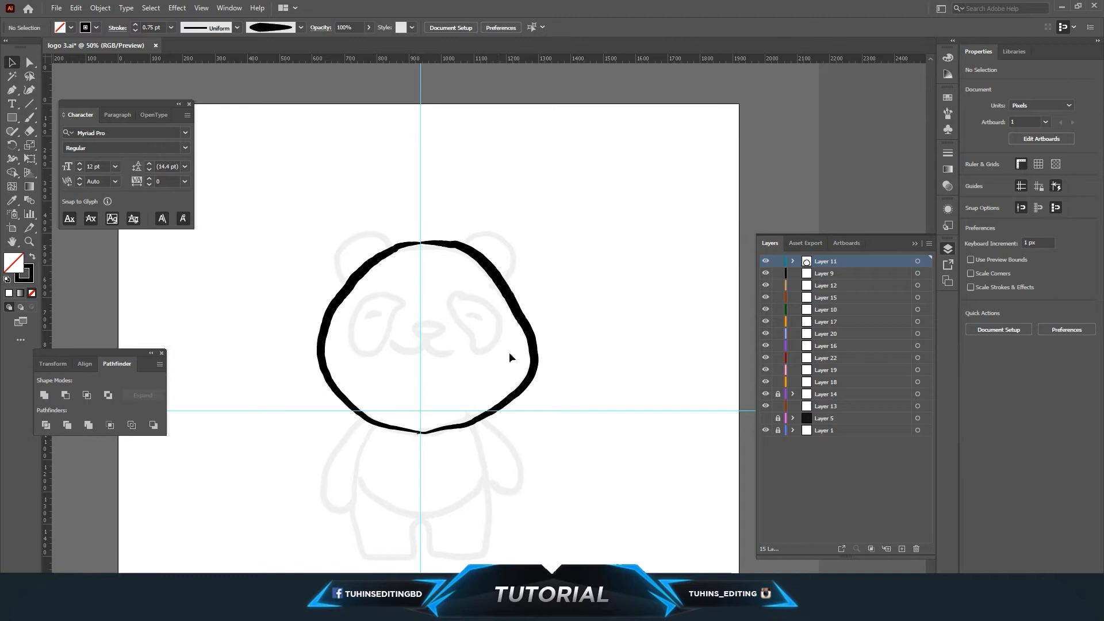
Paint the left and right outlines of the panda's body and legs.
scroll(509, 354, "down", 1)
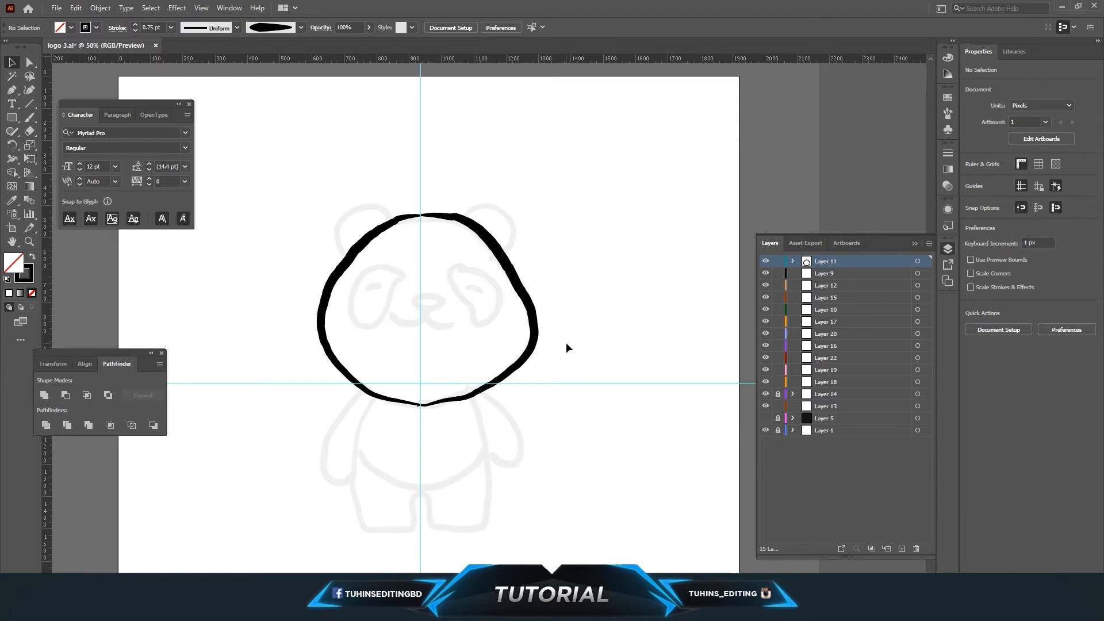
key("b")
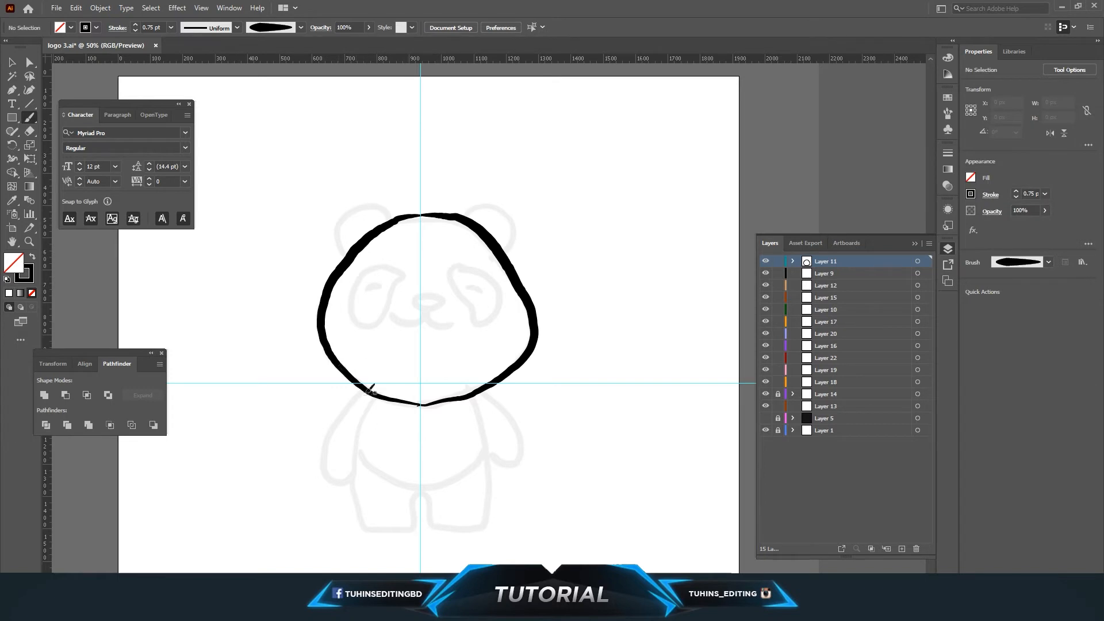
scroll(365, 399, "down", 1)
key("ctrl+equal")
key("ctrl+equal")
scroll(456, 308, "down", 5)
mouse_move(257, 323)
left_mouse_down()
mouse_move(228, 401)
mouse_move(232, 491)
mouse_move(239, 502)
mouse_move(303, 505)
mouse_move(318, 454)
left_mouse_up()
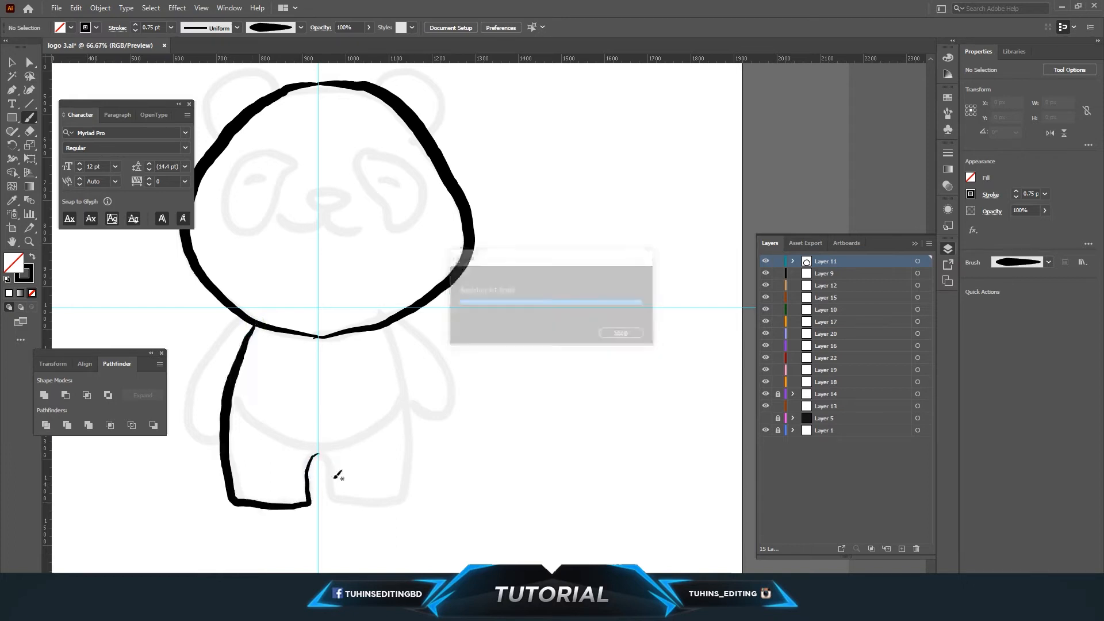
mouse_move(390, 325)
left_mouse_down()
mouse_move(406, 387)
mouse_move(402, 509)
left_mouse_up()
key("ctrl+z")
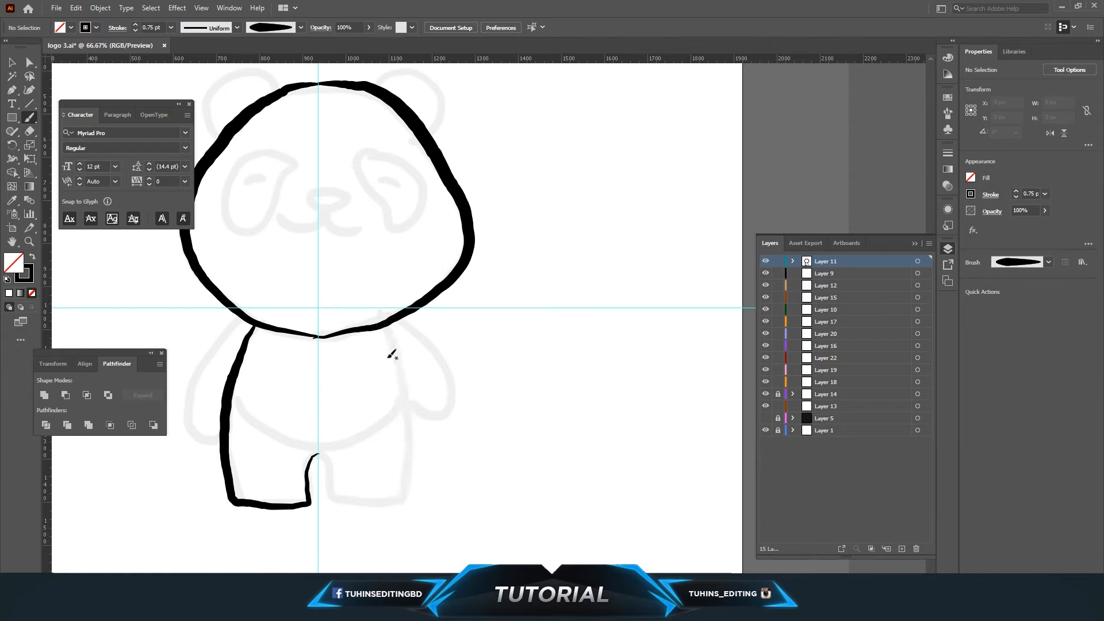
mouse_move(387, 323)
left_mouse_down()
mouse_move(406, 410)
mouse_move(403, 486)
mouse_move(378, 506)
mouse_move(332, 495)
mouse_move(317, 453)
left_mouse_up()
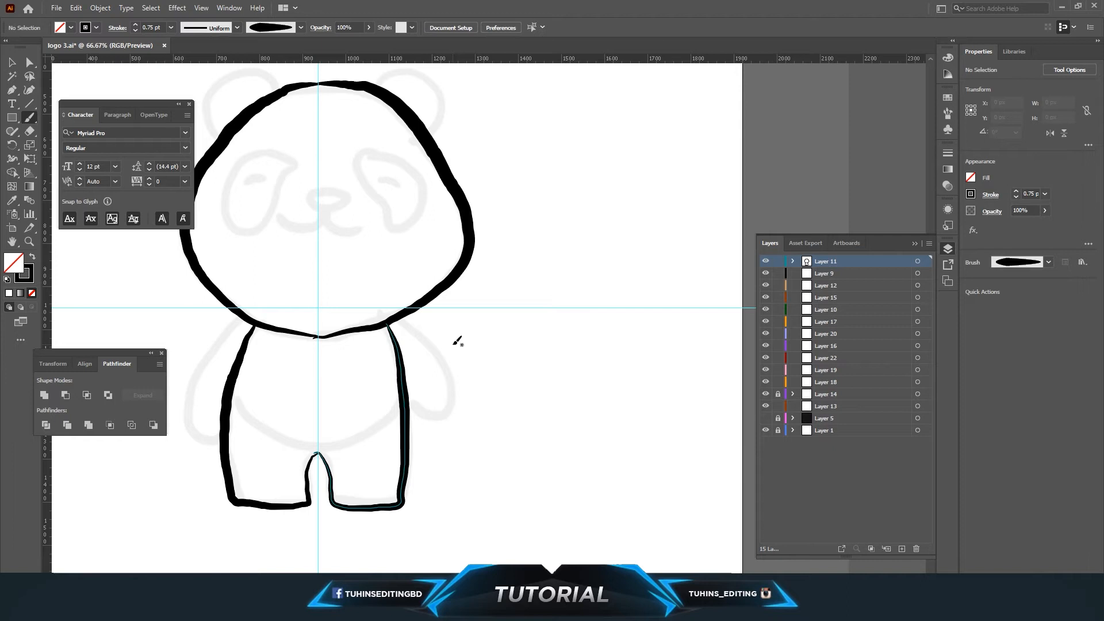
scroll(526, 326, "up", 3)
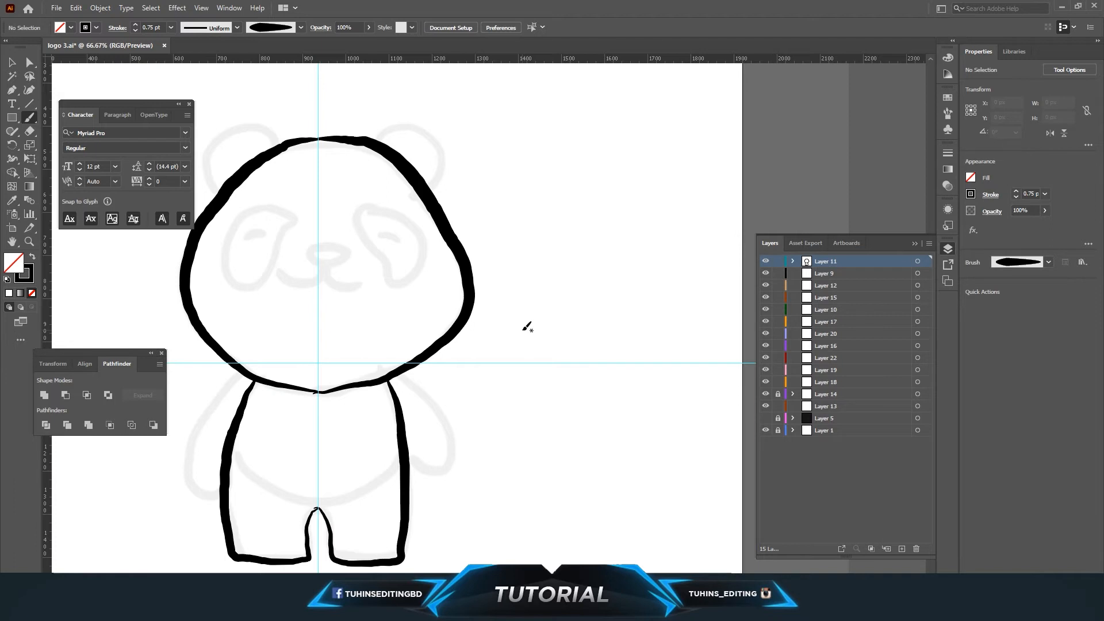
Paint both arms and a curved belly line across the body.
mouse_move(256, 375)
left_mouse_down()
mouse_move(425, 292)
mouse_move(367, 325)
mouse_move(353, 354)
mouse_move(350, 404)
mouse_move(378, 416)
left_mouse_up()
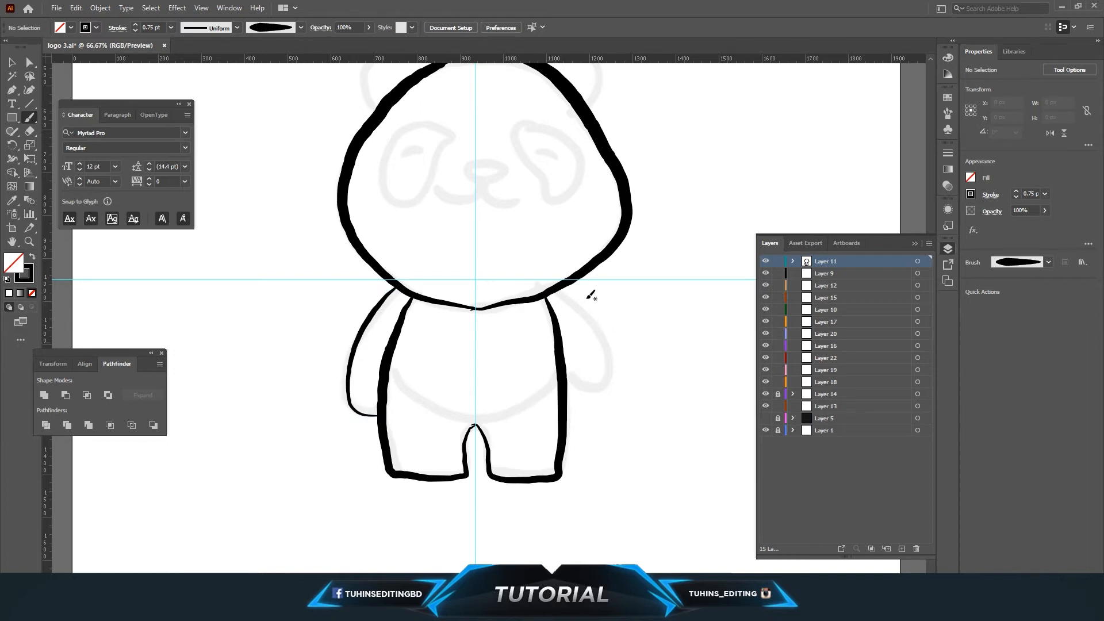
mouse_move(560, 286)
left_mouse_down()
mouse_move(604, 352)
mouse_move(604, 398)
mouse_move(592, 415)
mouse_move(567, 414)
left_mouse_up()
mouse_move(386, 380)
left_mouse_down()
mouse_move(483, 421)
mouse_move(563, 394)
left_mouse_up()
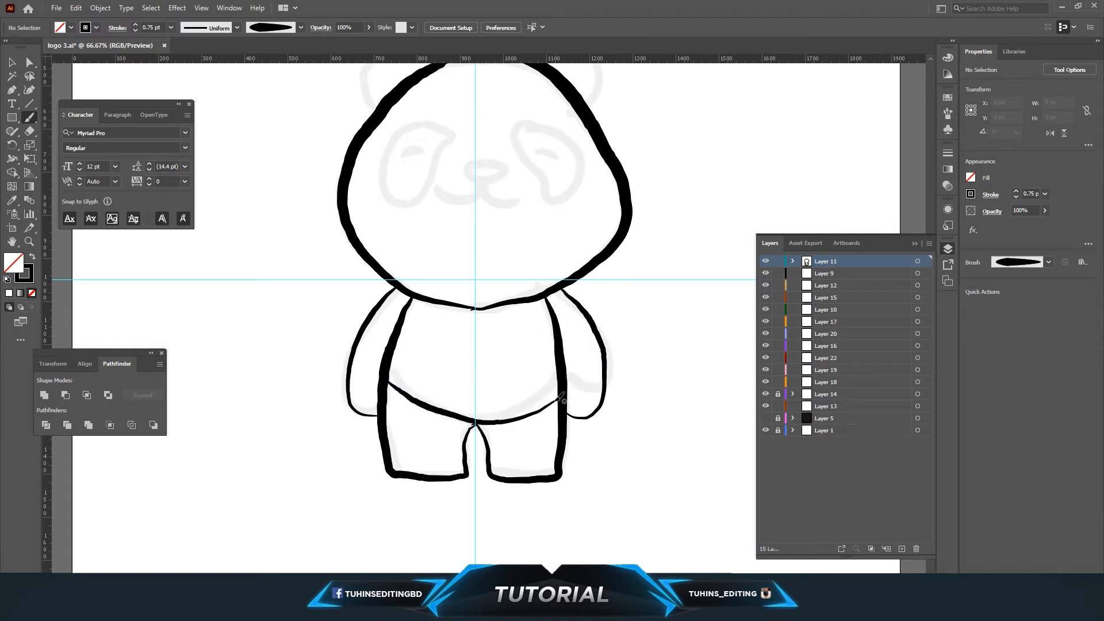
key("ctrl+z")
mouse_move(385, 398)
left_mouse_down()
mouse_move(480, 420)
mouse_move(548, 396)
mouse_move(567, 407)
left_mouse_up()
key("ctrl+z")
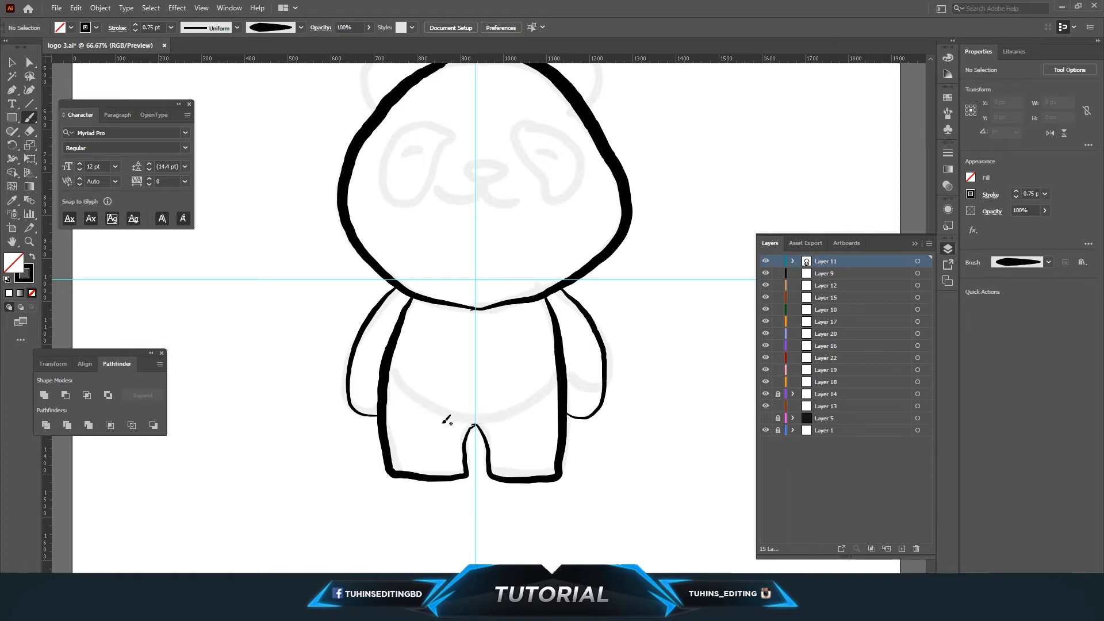
mouse_move(386, 402)
left_mouse_down()
mouse_move(468, 422)
mouse_move(564, 398)
left_mouse_up()
right_click(566, 426)
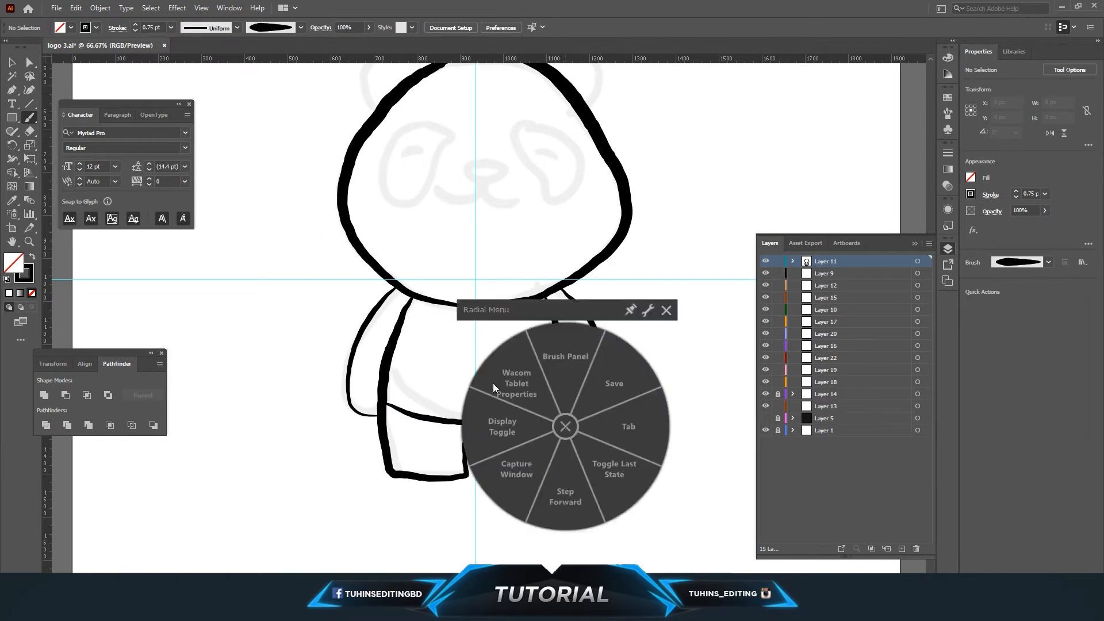
left_click(666, 311)
scroll(664, 311, "up", 2)
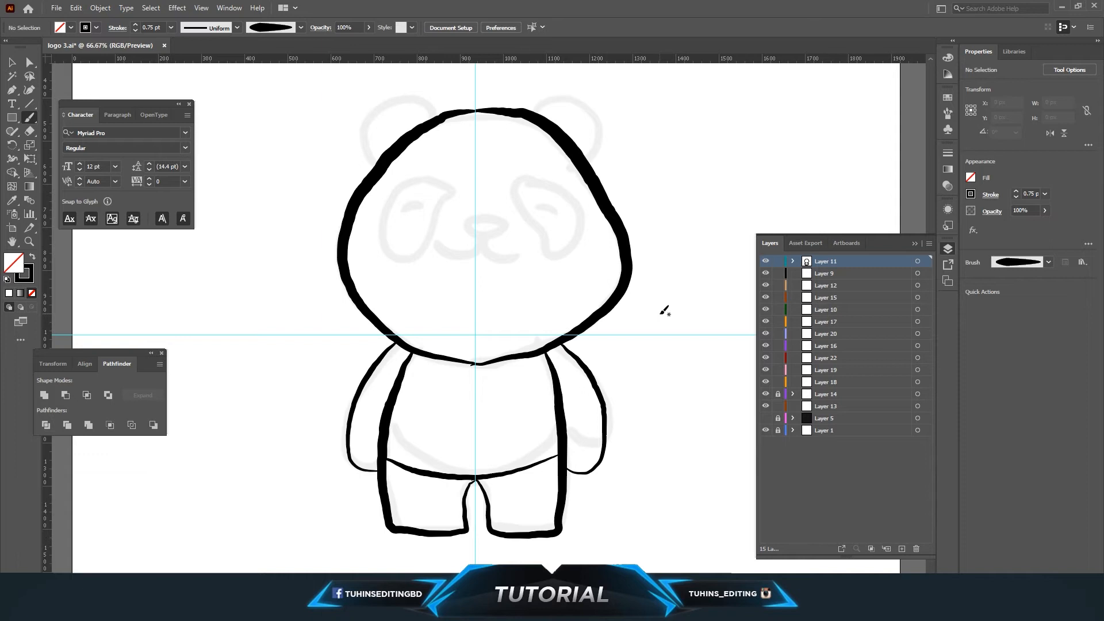
key("ctrl+z")
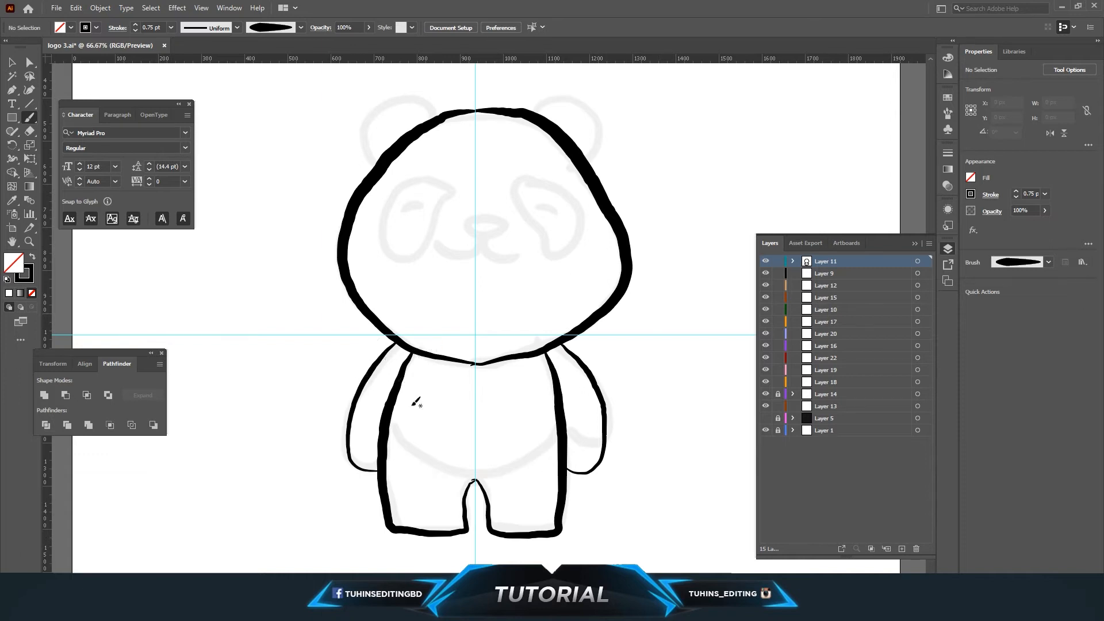
mouse_move(390, 421)
left_mouse_down()
mouse_move(422, 457)
mouse_move(481, 481)
mouse_move(509, 478)
mouse_move(562, 442)
left_mouse_up()
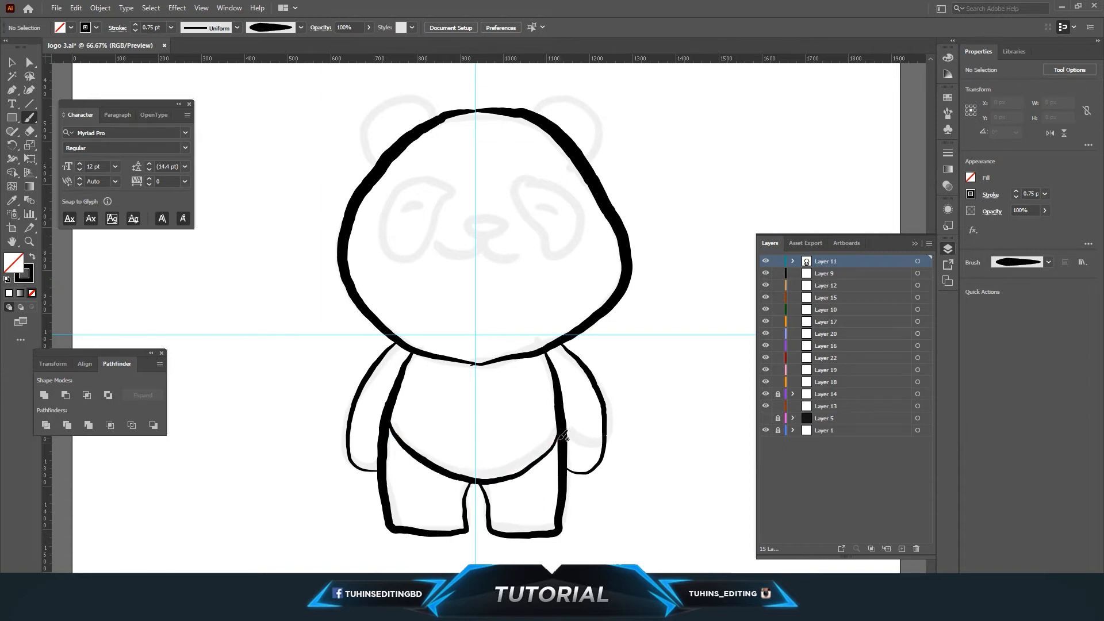
Nudge the belly line slightly upward.
key("v")
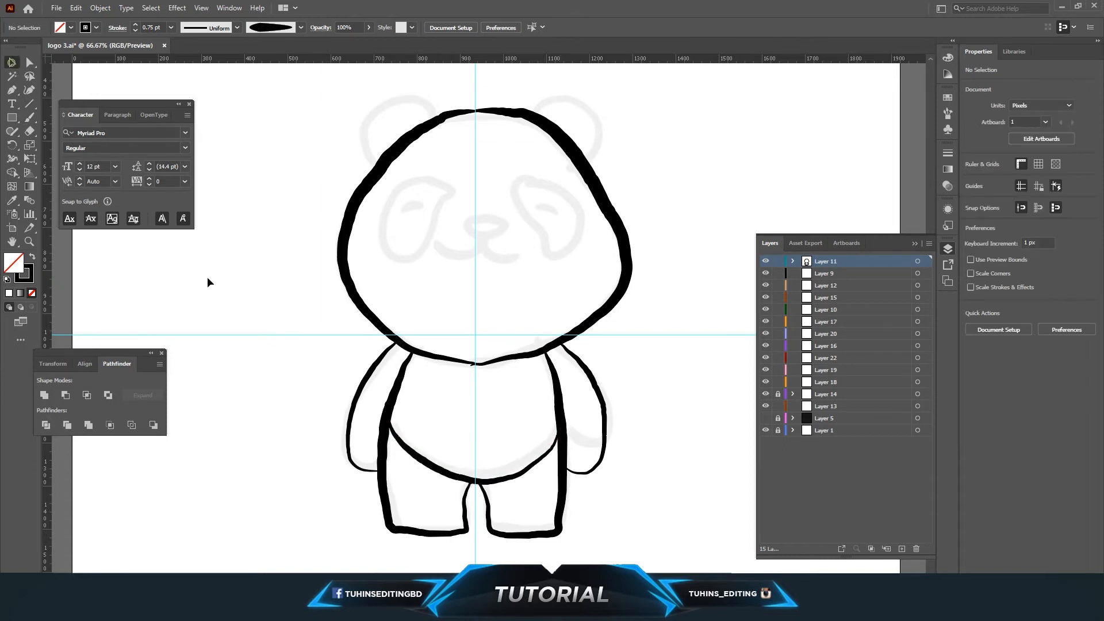
left_click(498, 480)
left_click_drag(561, 419, 561, 411)
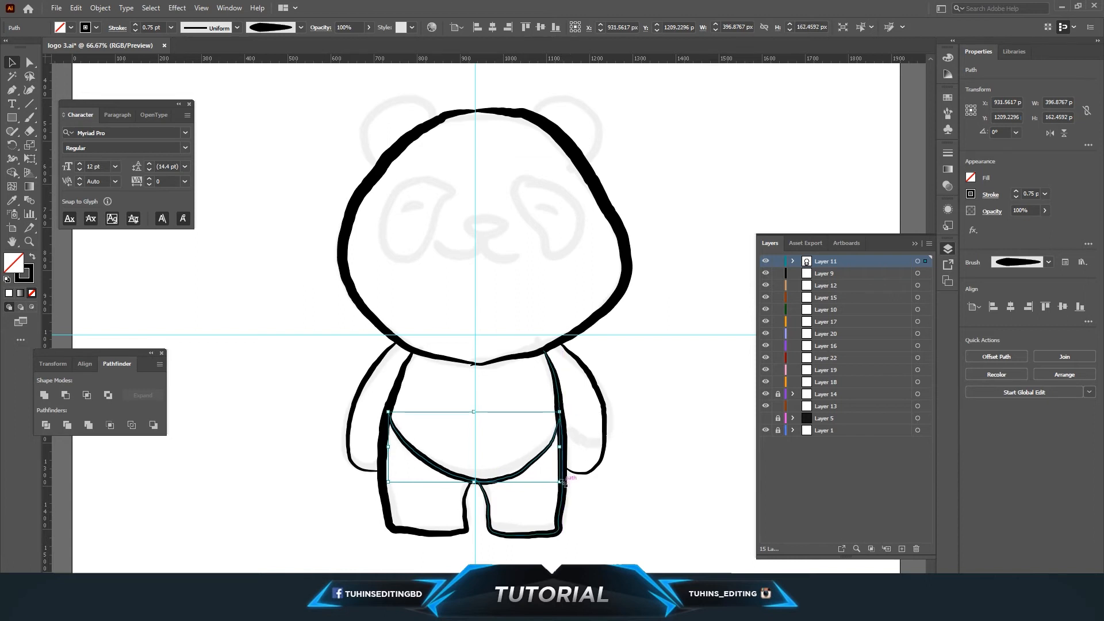
left_click(643, 519)
left_click(408, 442)
left_click(662, 525)
scroll(663, 526, "up", 2)
scroll(661, 524, "up", 3)
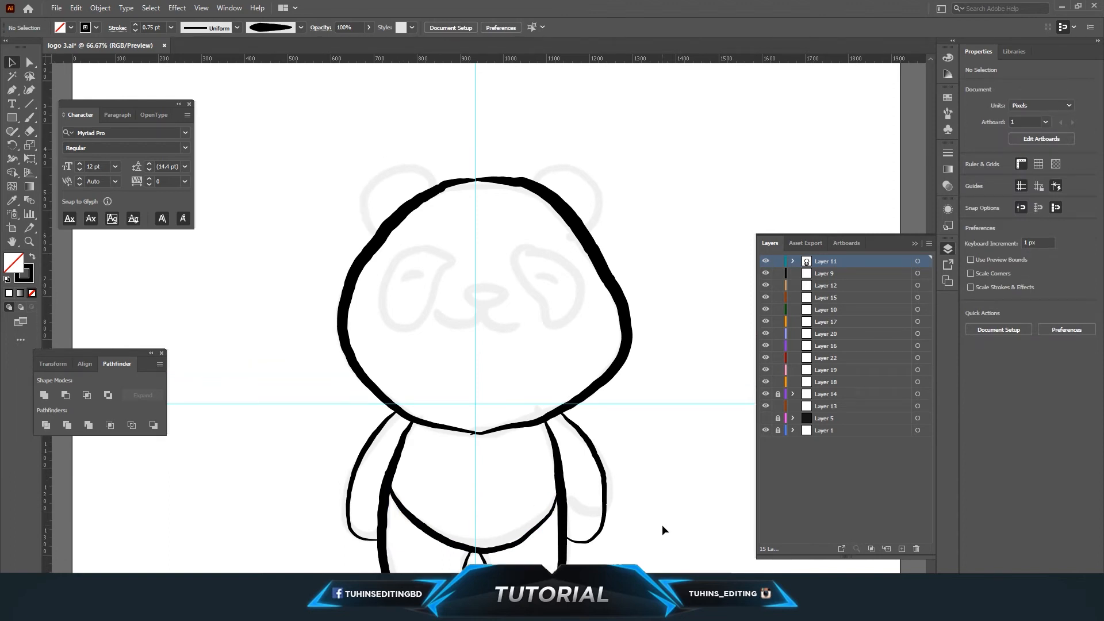
Paint the panda's mouth stroke below the nose.
key("b")
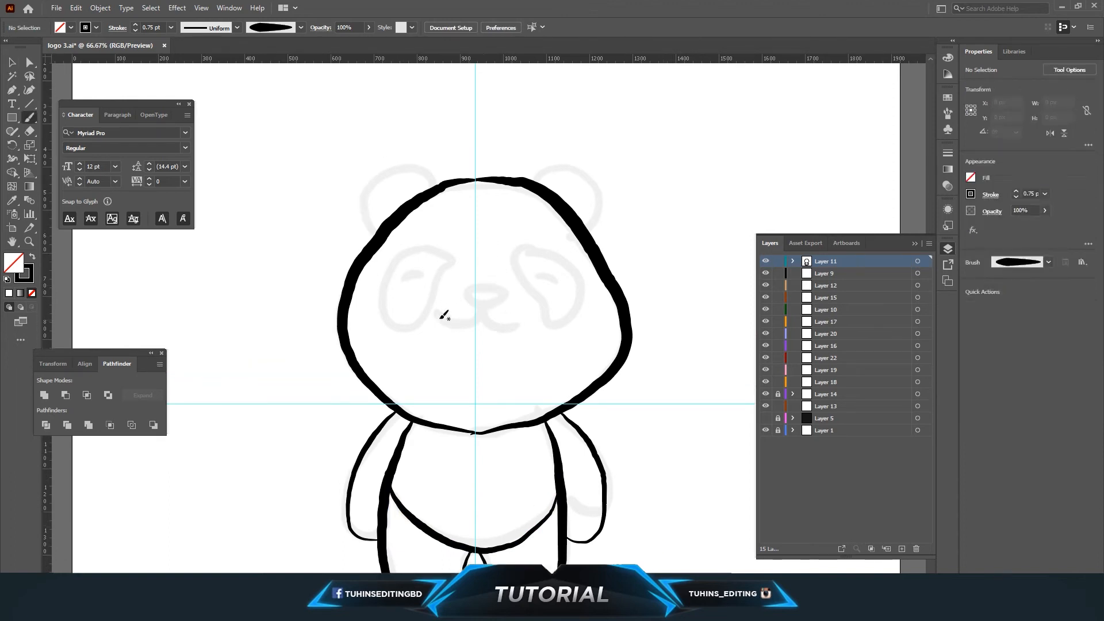
mouse_move(437, 314)
left_mouse_down()
mouse_move(476, 320)
mouse_move(485, 299)
mouse_move(475, 320)
mouse_move(483, 300)
mouse_move(445, 319)
mouse_move(475, 322)
mouse_move(483, 309)
mouse_move(528, 320)
left_mouse_up()
key("ctrl+z")
key("ctrl+z")
key("ctrl+z")
key("ctrl+z")
mouse_move(434, 311)
left_mouse_down()
mouse_move(480, 319)
mouse_move(487, 305)
mouse_move(499, 324)
mouse_move(488, 302)
mouse_move(510, 325)
left_mouse_up()
Select the mouth stroke and set its stroke weight to 2 pt.
left_click(14, 62)
left_click_drag(513, 360, 473, 311)
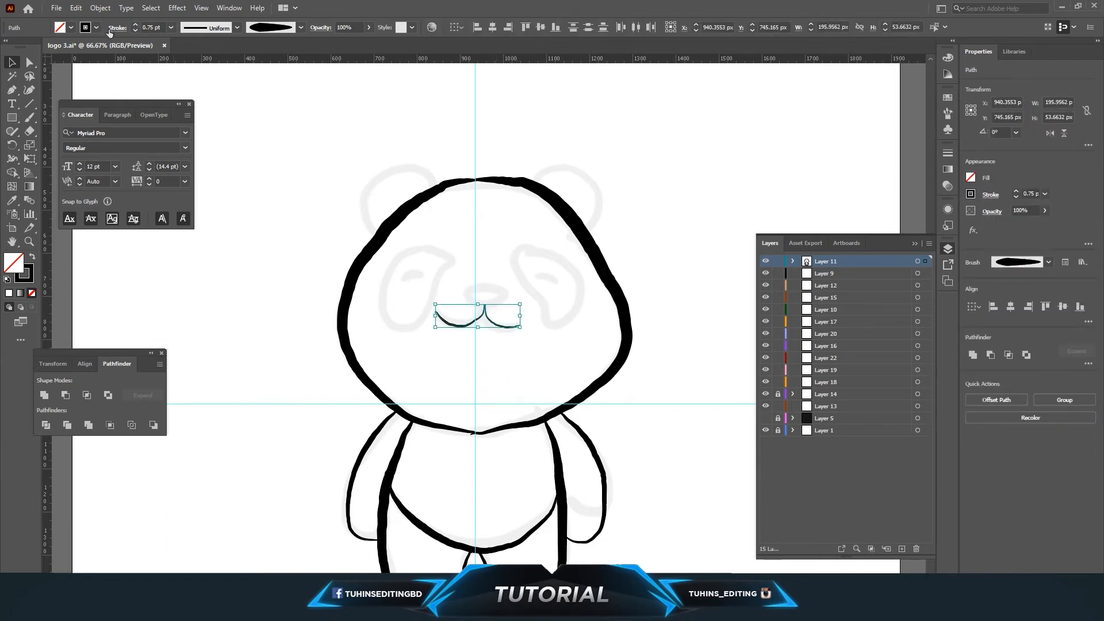
left_click(170, 27)
left_click(178, 95)
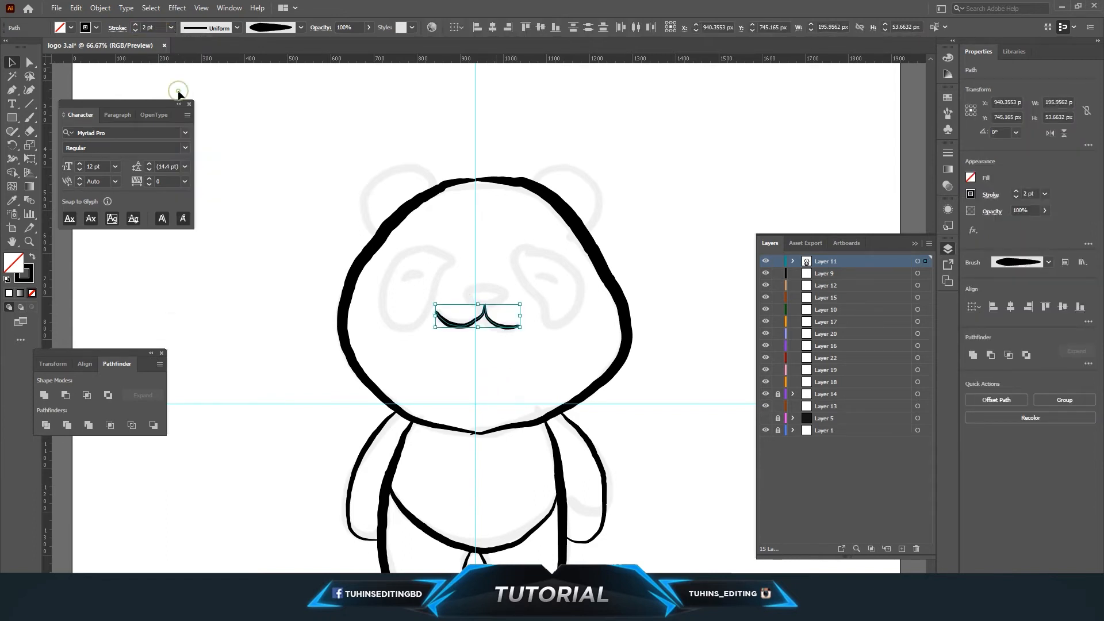
Apply the stretched-ellipse art brush to the selected mouth stroke.
left_click(519, 207)
left_click_drag(498, 327, 499, 328)
left_click(948, 113)
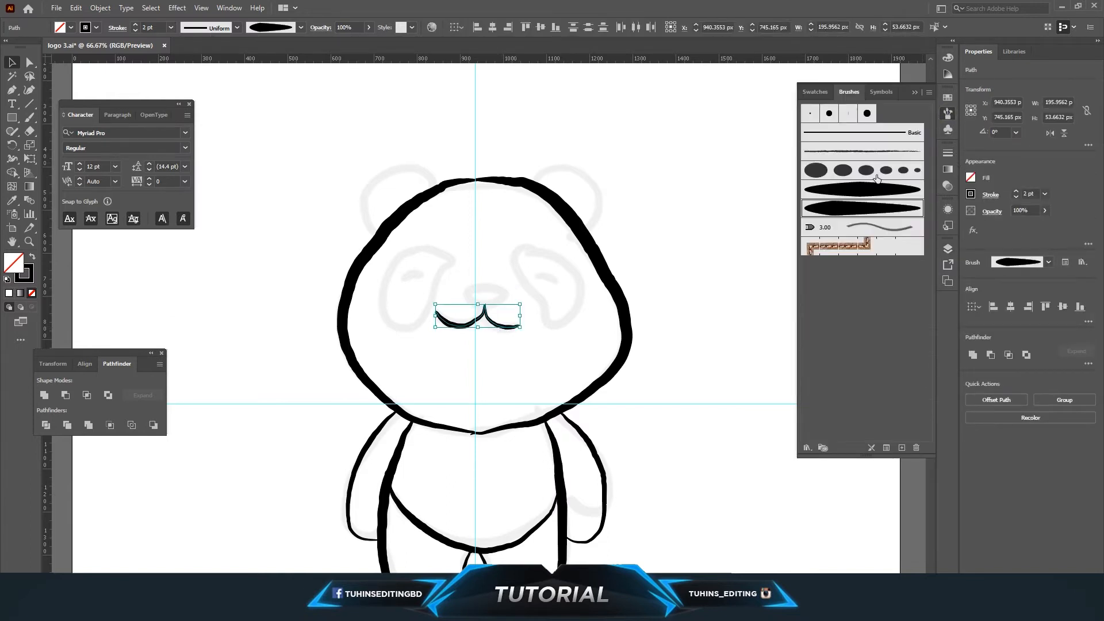
left_click(856, 190)
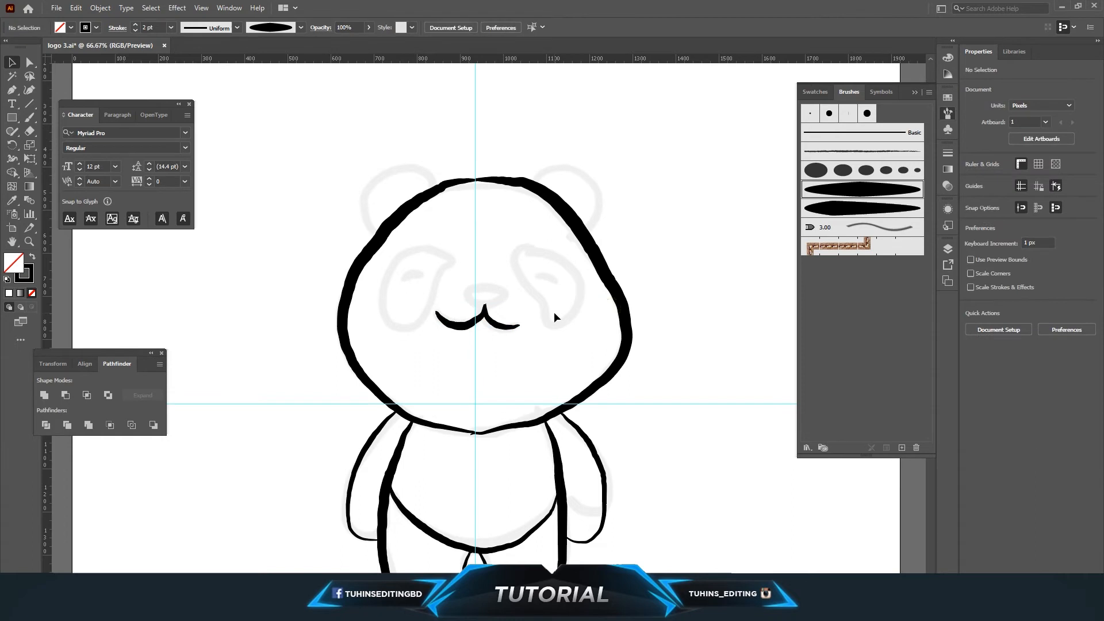
Delete the right half of the mouth stroke.
left_click(508, 325)
key("Delete")
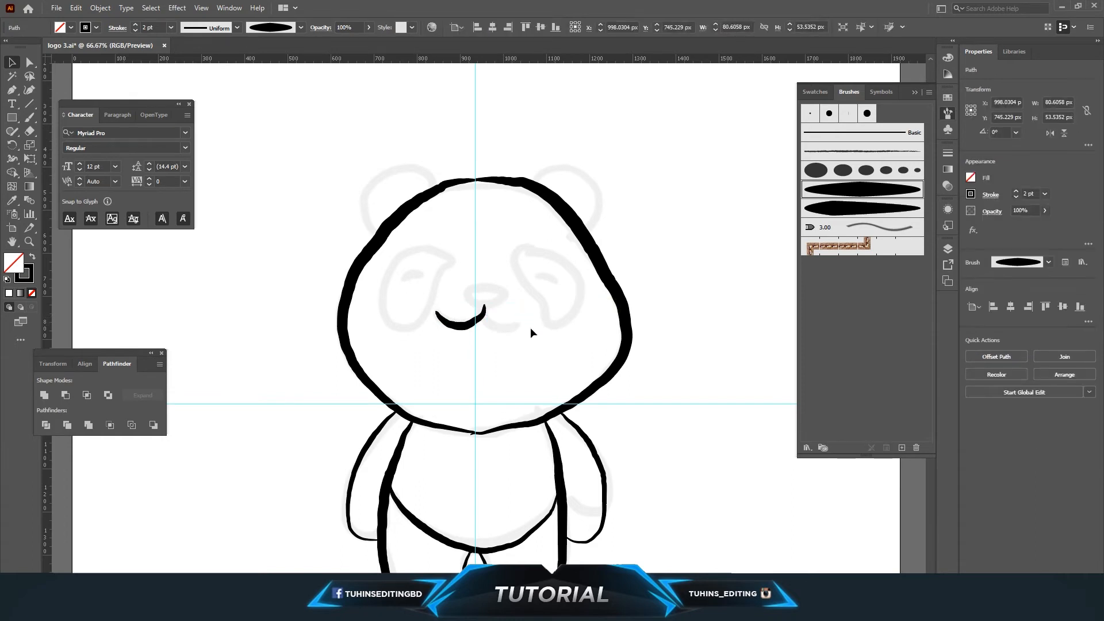
Duplicate the left mouth half, reflect the copy, and position it as the right half of the mouth.
left_click_drag(475, 324, 548, 317)
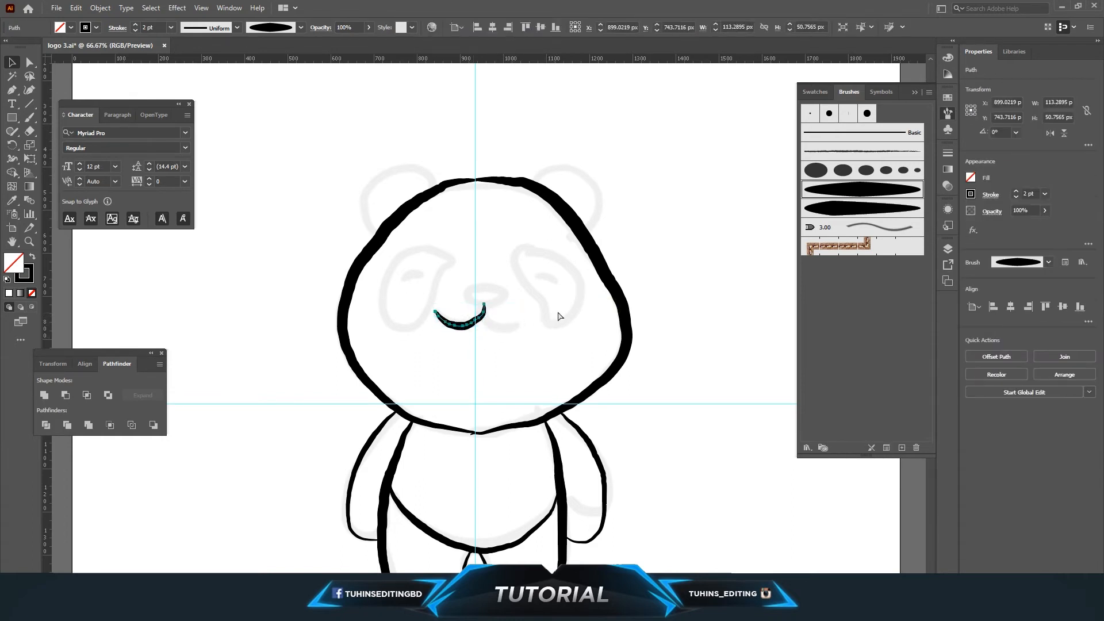
key("ctrl+v")
left_click(99, 8)
mouse_move(123, 17)
left_click(270, 64)
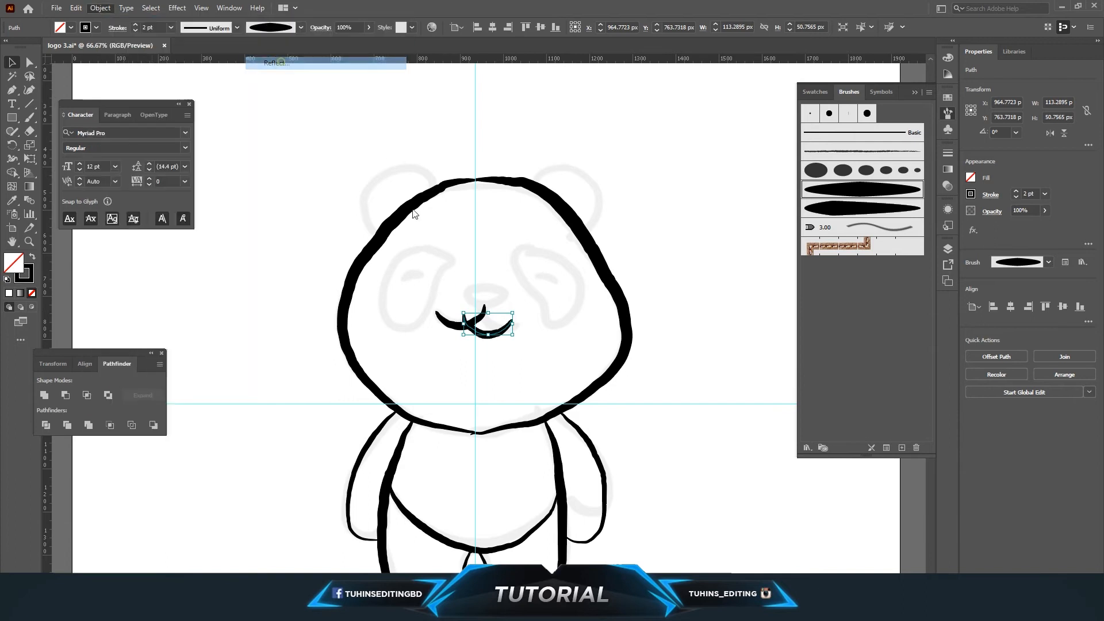
left_click(554, 379)
mouse_move(489, 338)
left_mouse_down()
mouse_move(484, 321)
mouse_move(506, 319)
mouse_move(502, 329)
left_mouse_up()
left_click(520, 353)
scroll(520, 354, "down", 1)
scroll(553, 350, "up", 1)
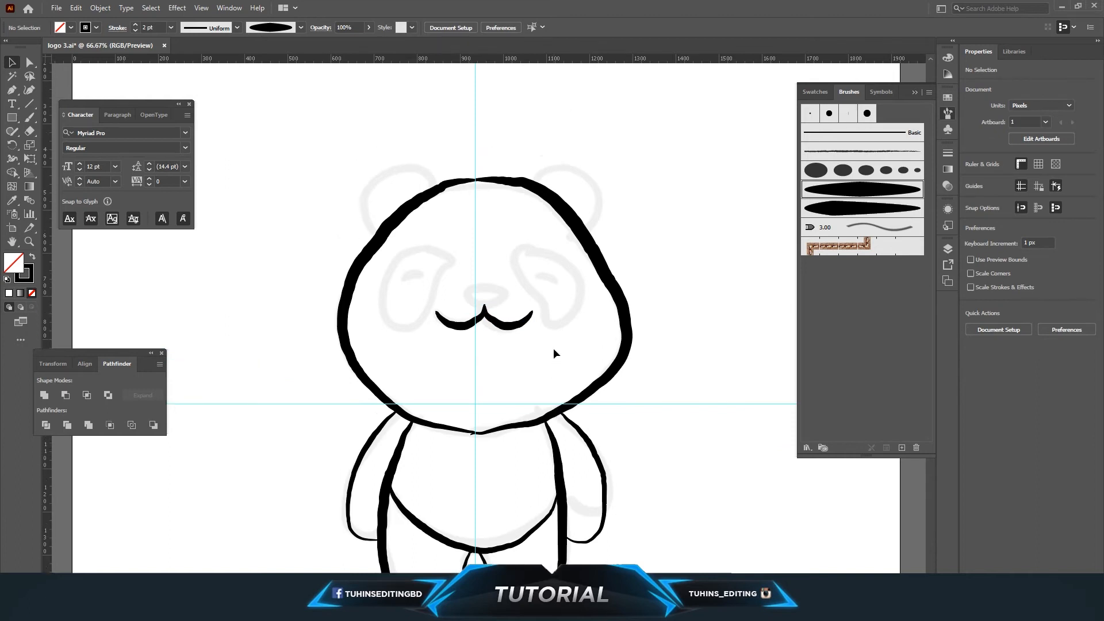
scroll(554, 350, "down", 1)
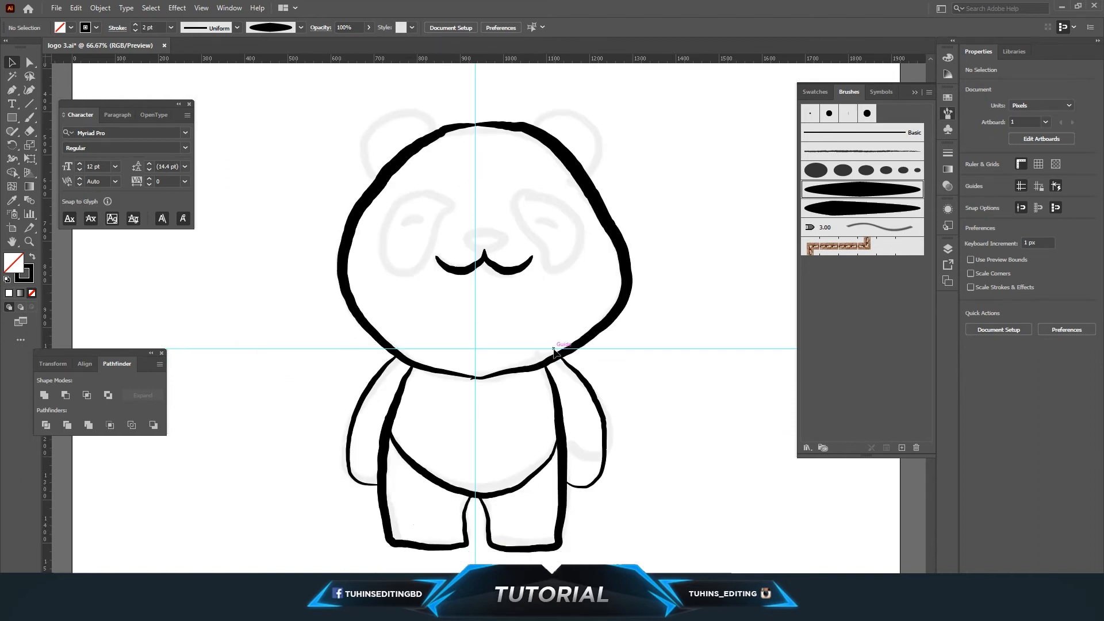
scroll(554, 349, "up", 1)
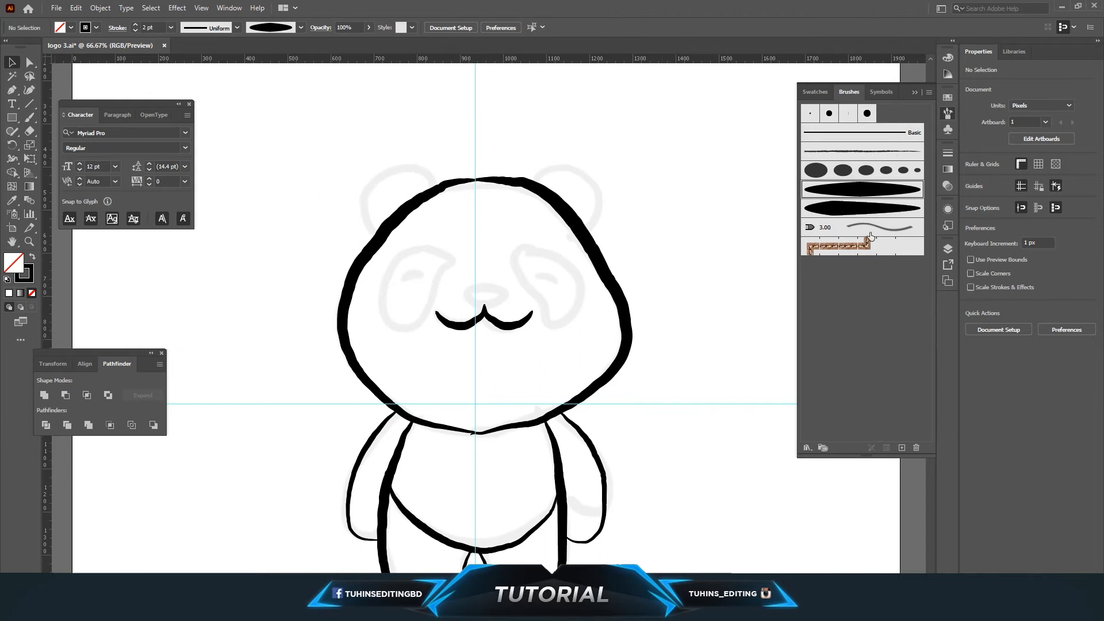
Paint both ear outlines above the head with the brush.
left_click(948, 250)
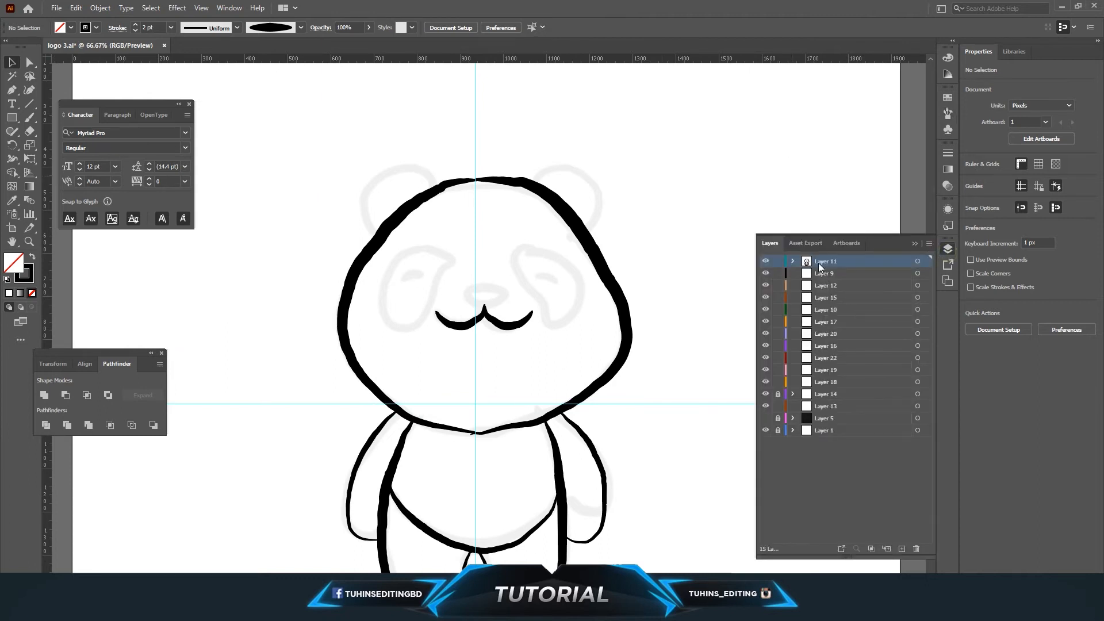
key("b")
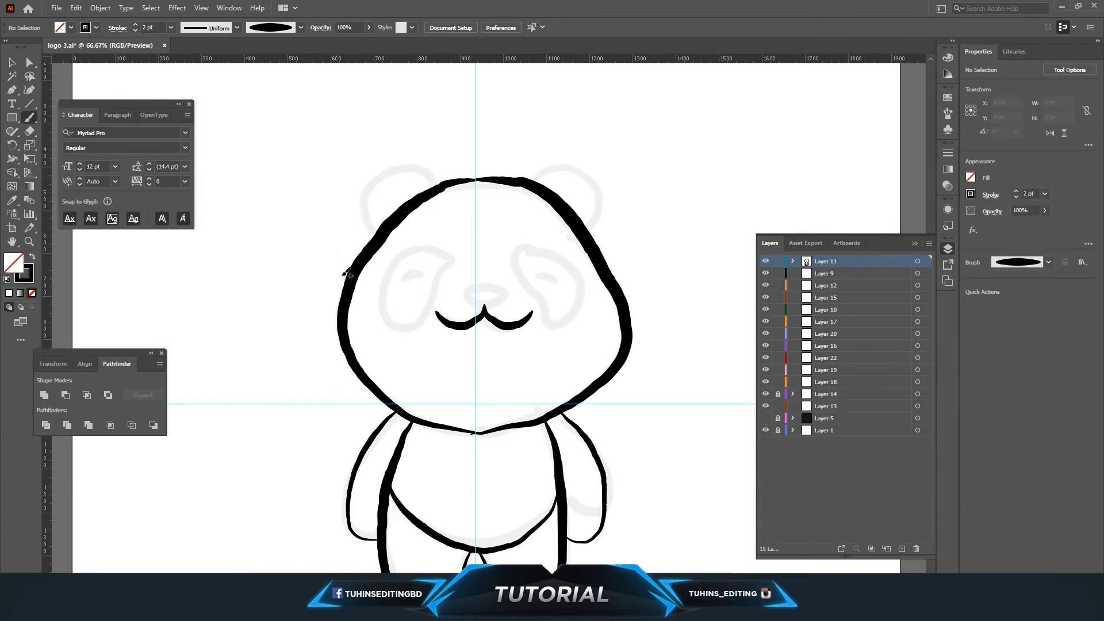
mouse_move(373, 227)
left_mouse_down()
mouse_move(365, 184)
mouse_move(405, 164)
mouse_move(435, 188)
left_mouse_up()
mouse_move(537, 196)
left_mouse_down()
mouse_move(564, 164)
mouse_move(589, 170)
mouse_move(596, 202)
mouse_move(581, 232)
left_mouse_up()
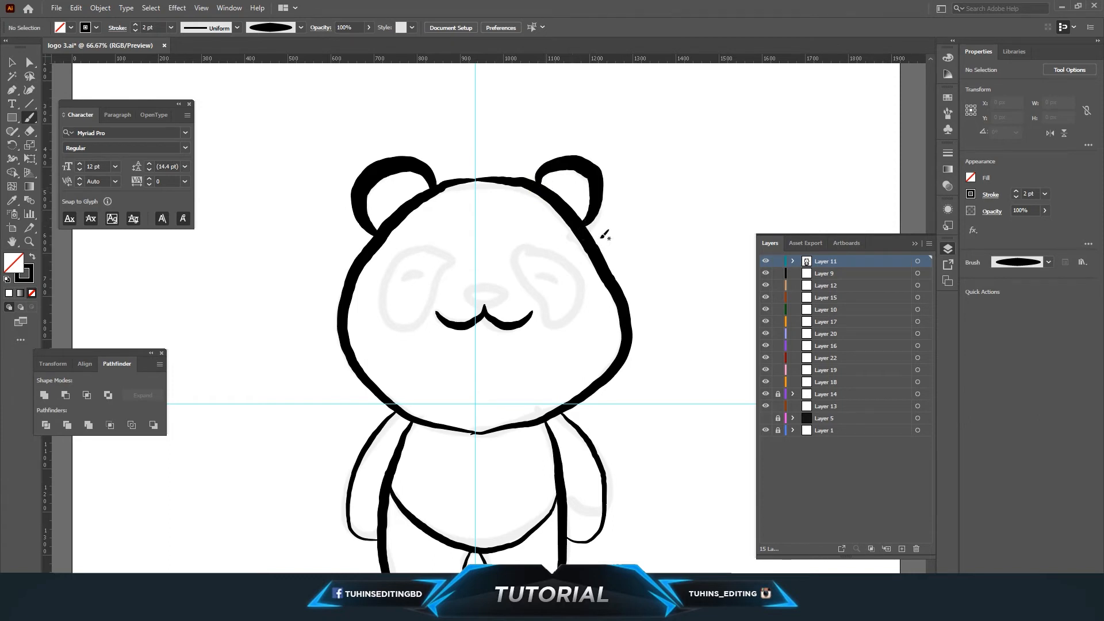
Select both ear strokes and set their stroke weight to 1 pt.
left_click(12, 61)
left_click(404, 171)
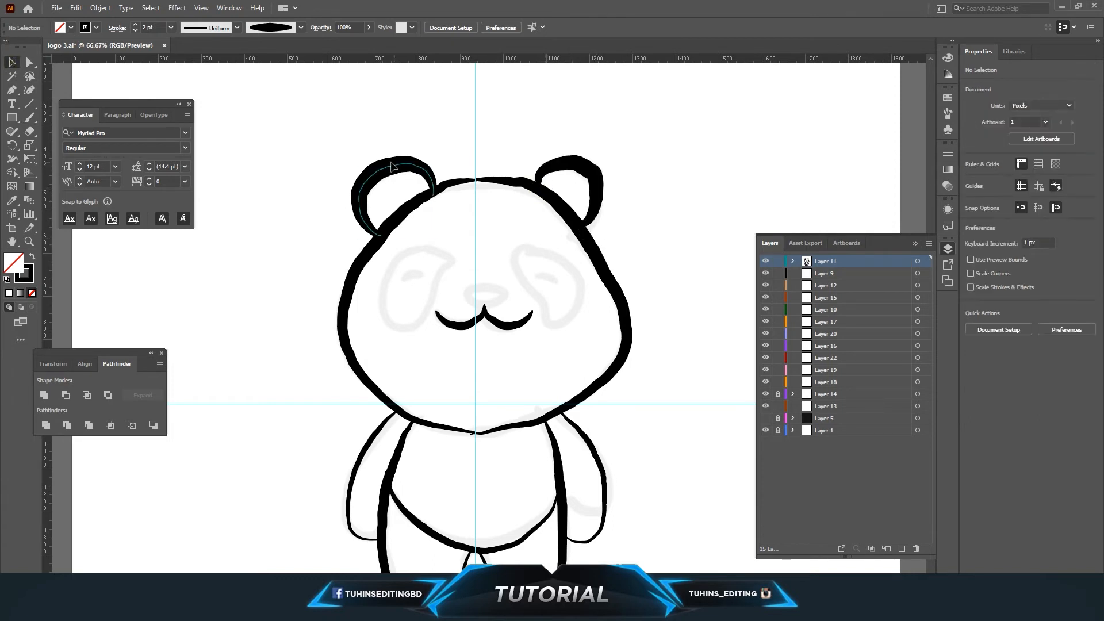
left_click(564, 167, "shift")
left_click(169, 27)
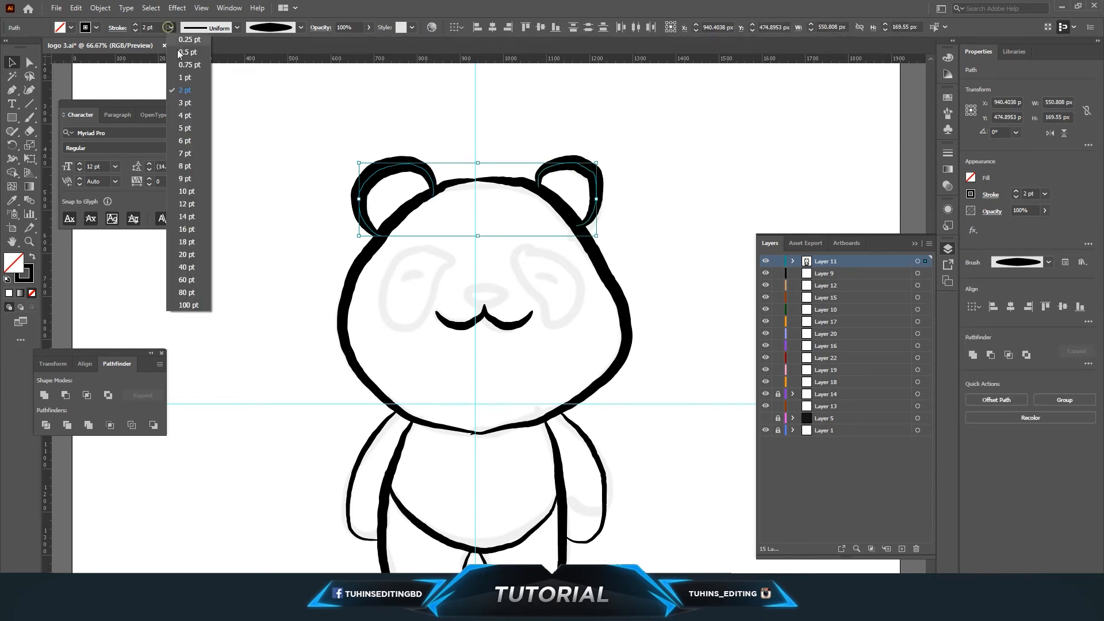
left_click(185, 66)
left_click(173, 27)
left_click(183, 77)
left_click(262, 154)
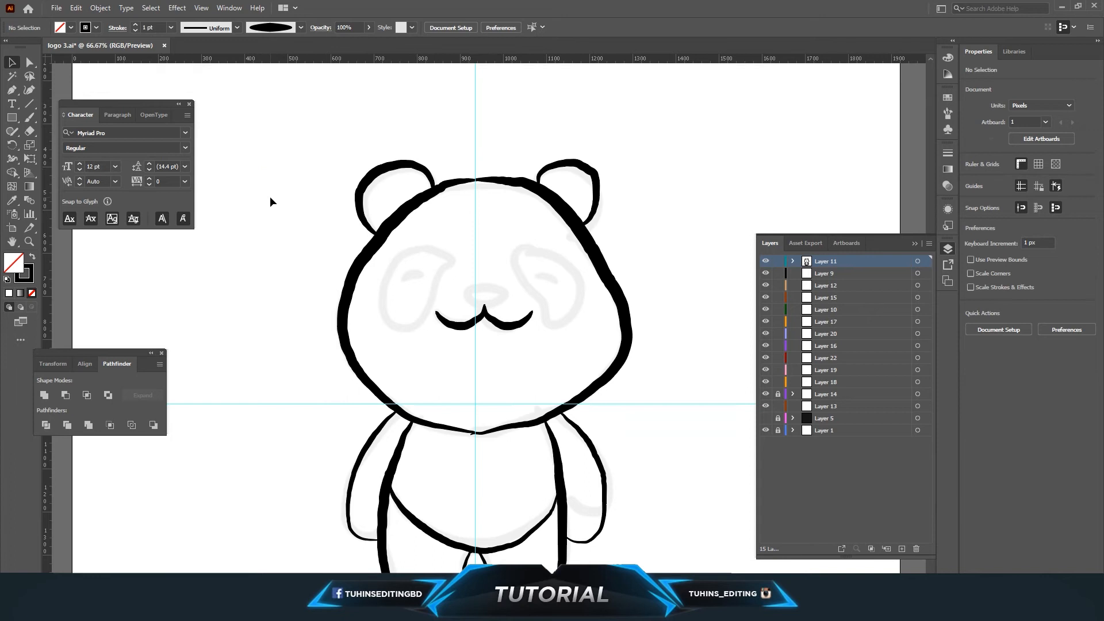
key("ctrl+minus")
key("ctrl+minus")
key("ctrl+plus")
key("ctrl+plus")
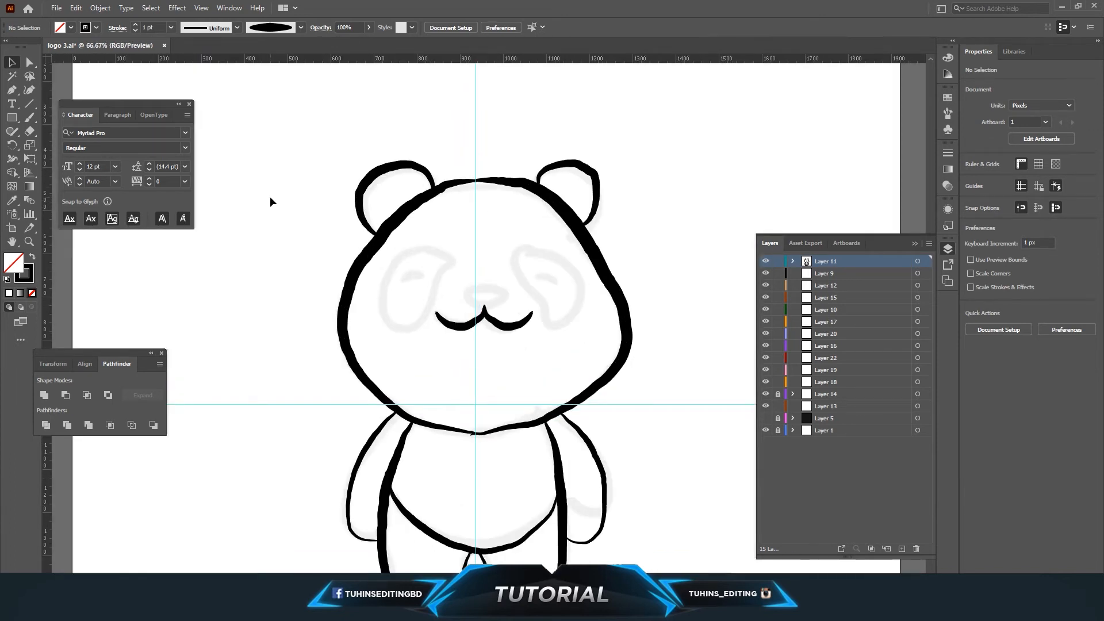
Select all the painted panda strokes and convert them to outlined shapes with Outline Stroke.
scroll(569, 234, "down", 2)
left_click_drag(263, 100, 671, 554)
left_click(92, 8)
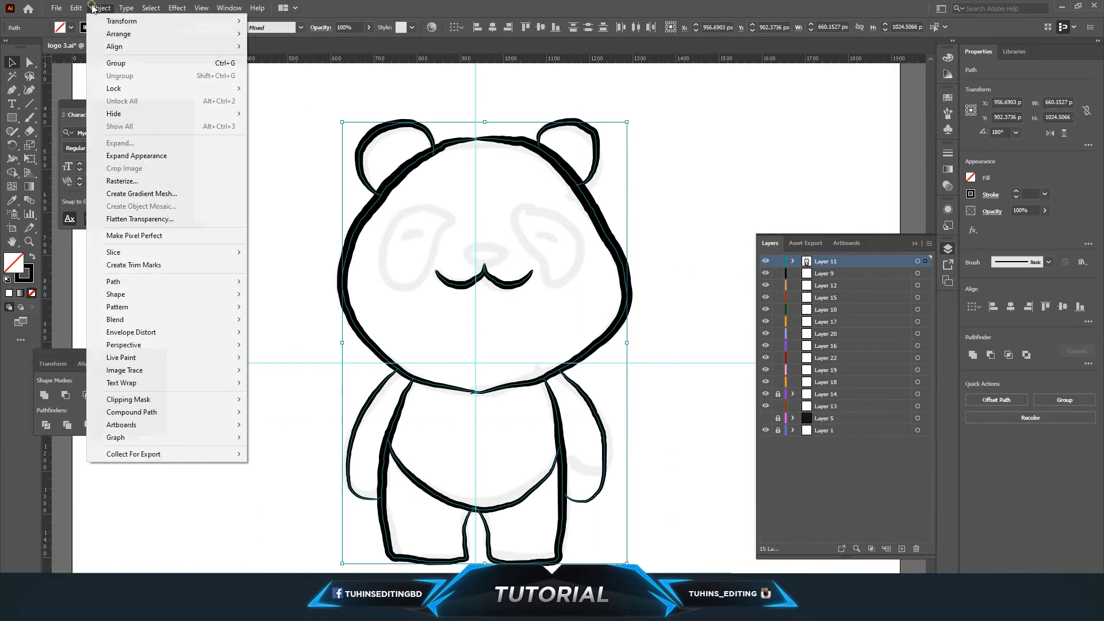
mouse_move(150, 283)
left_click(271, 310)
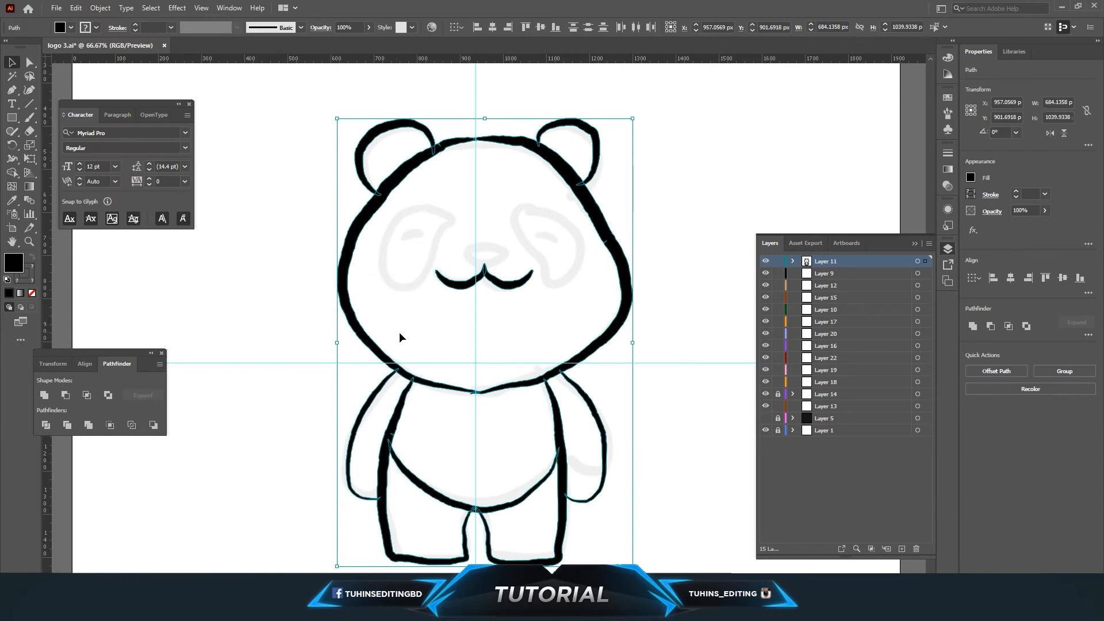
Lock the line-art layer and save the file.
left_click(260, 365)
left_click(778, 262)
left_click(56, 8)
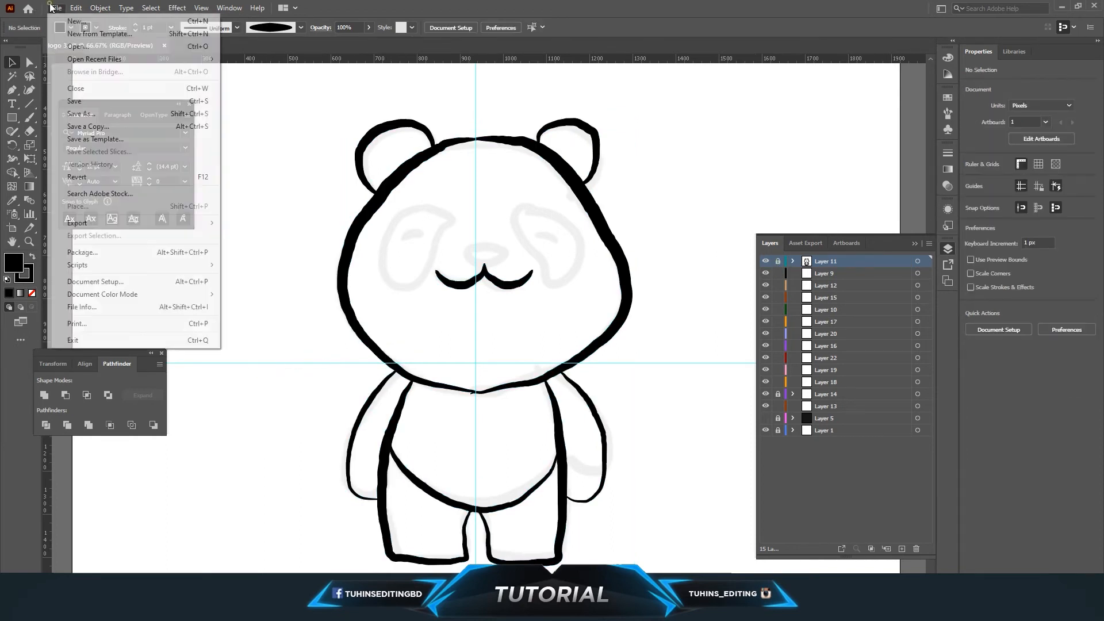
left_click(63, 102)
Set the fill color to dark gray 1E1E1E with no stroke.
left_click(599, 219)
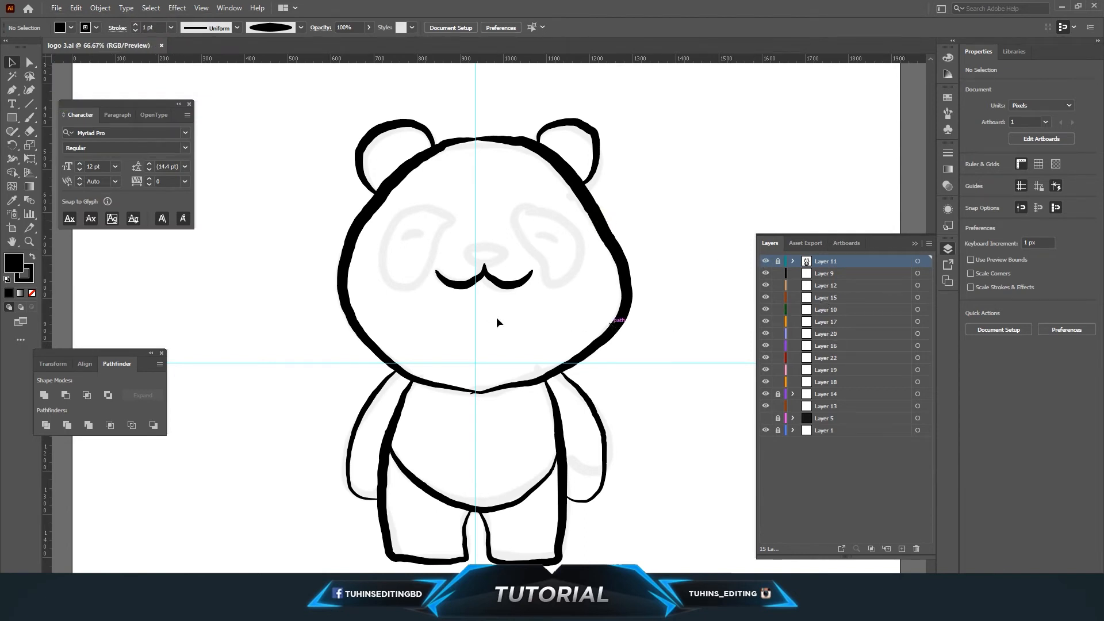
scroll(497, 319, "down", 1)
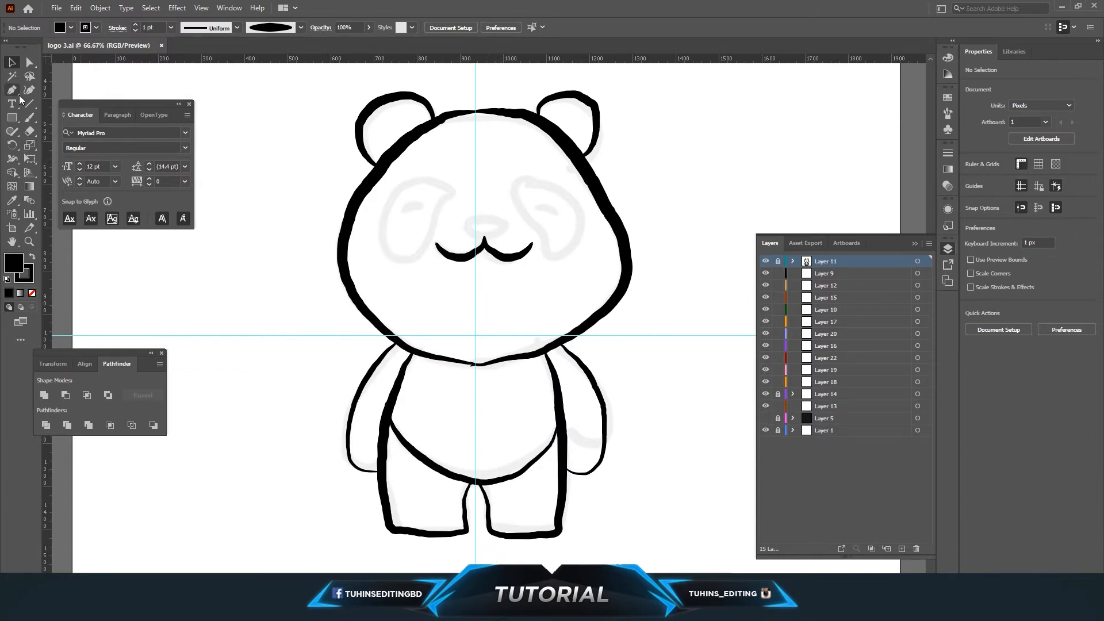
left_click(70, 28)
left_click(96, 28)
left_click(8, 47)
left_click(71, 27)
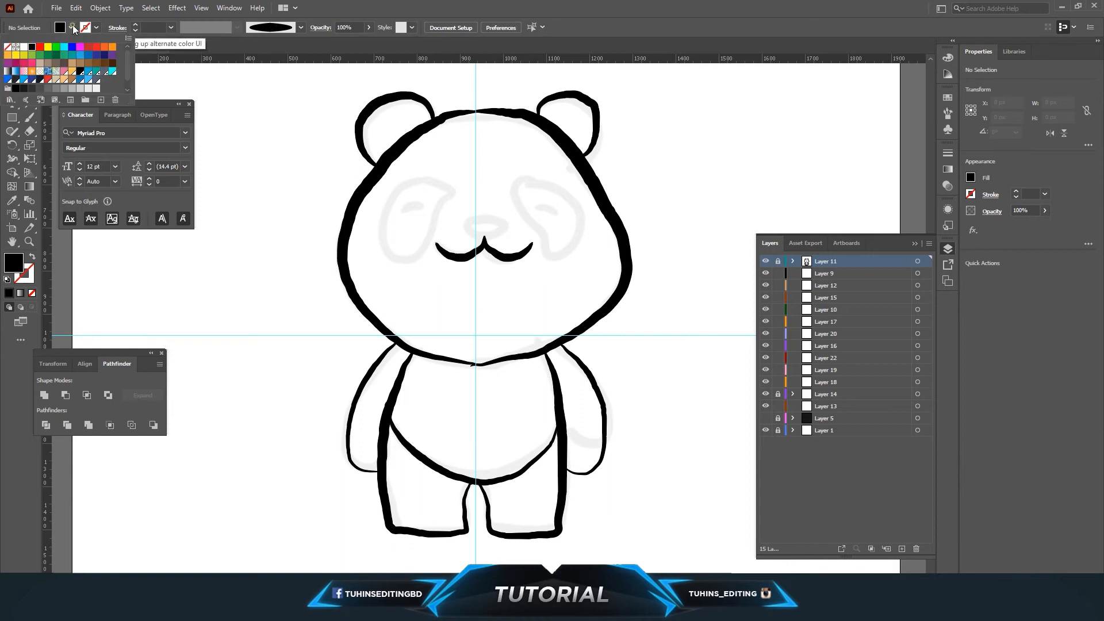
left_click(226, 73)
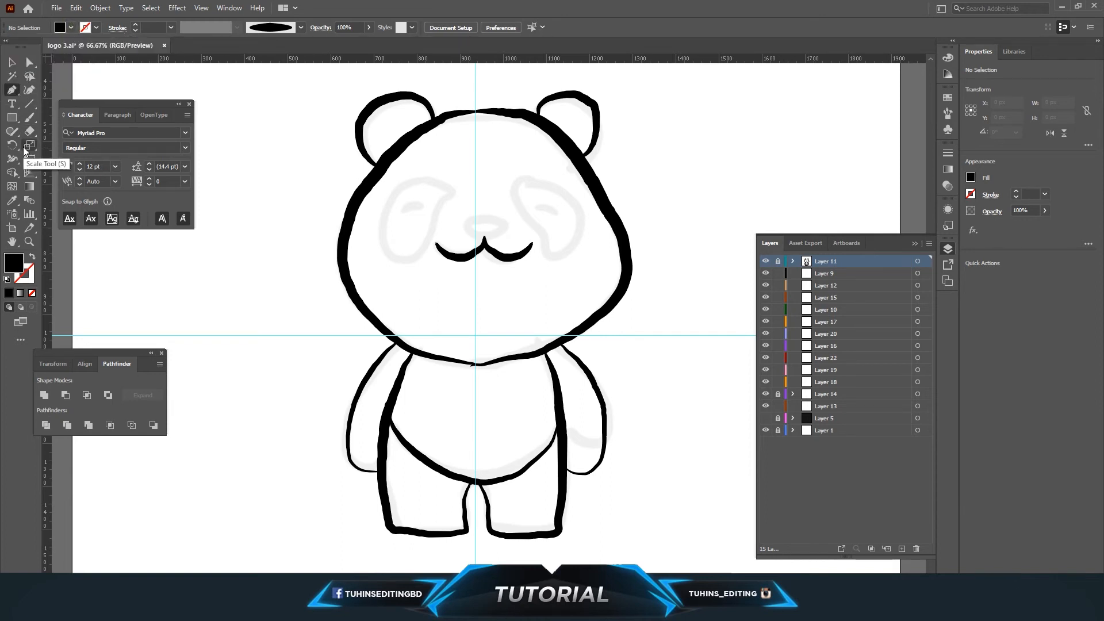
double_click(13, 262)
left_click(405, 404)
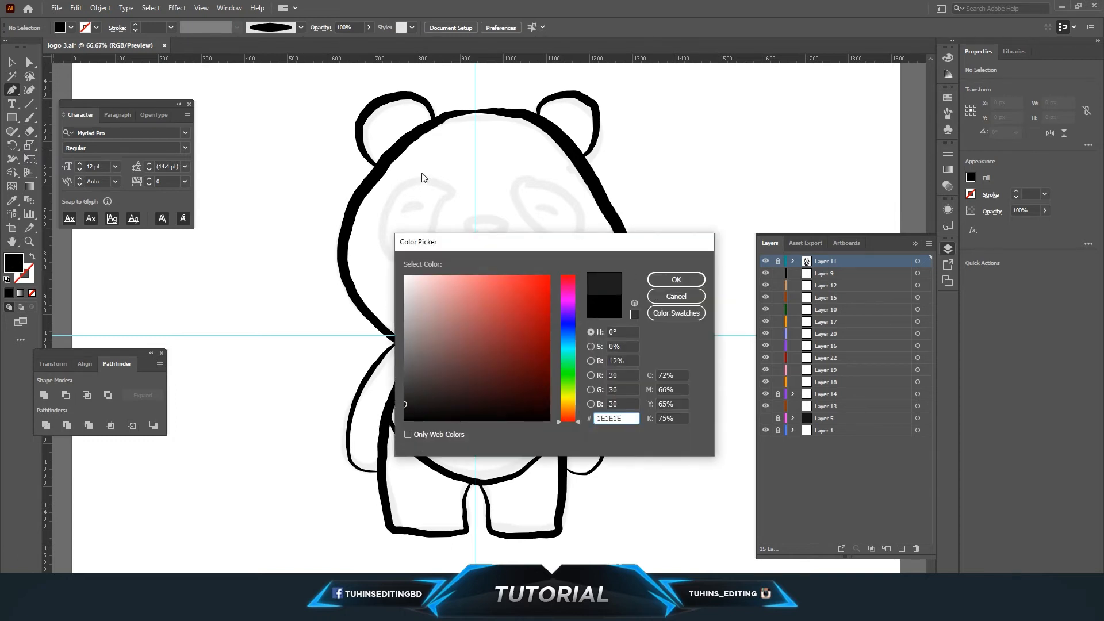
left_click(668, 278)
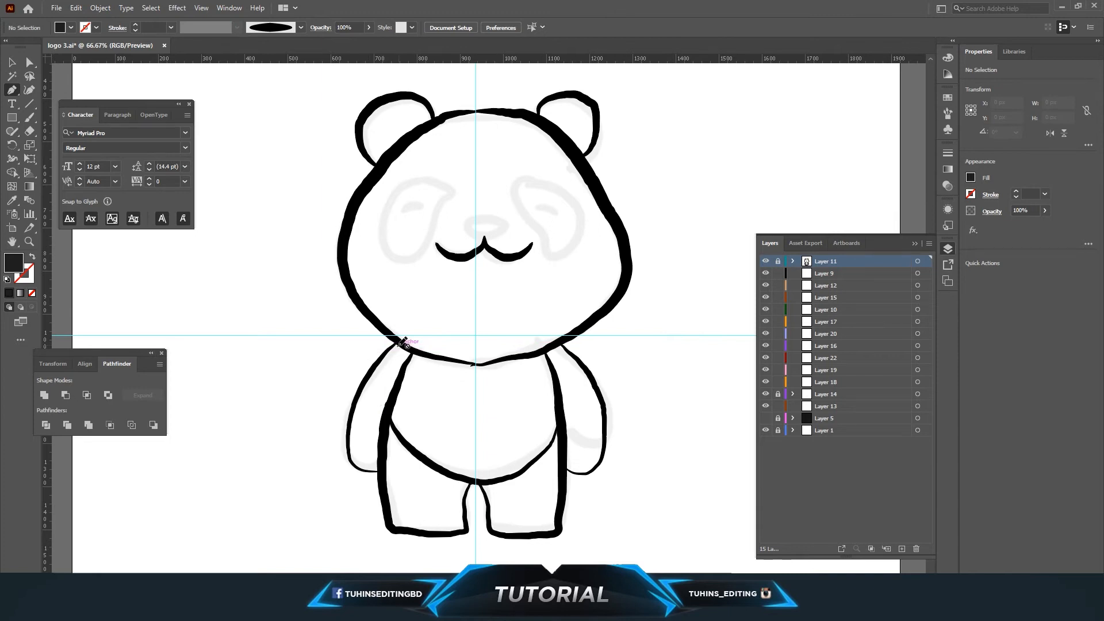
On Layer 9, draw a closed dark gray shading shape with the Pen tool along the inside of the left arm.
left_click(819, 271)
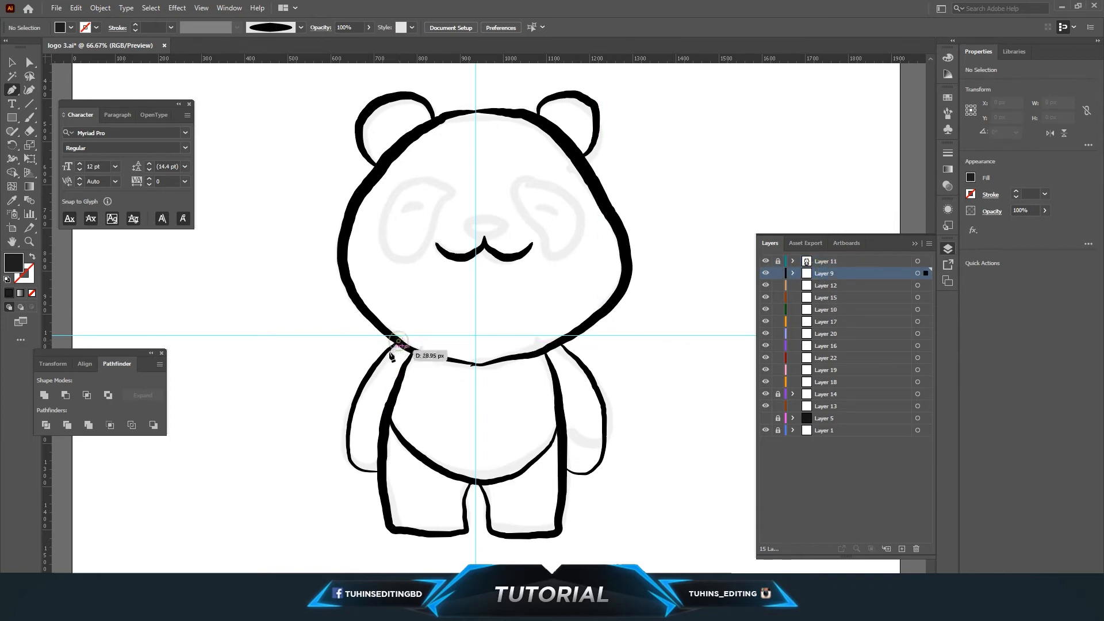
left_click(382, 355)
key("ctrl+equal")
key("ctrl+equal")
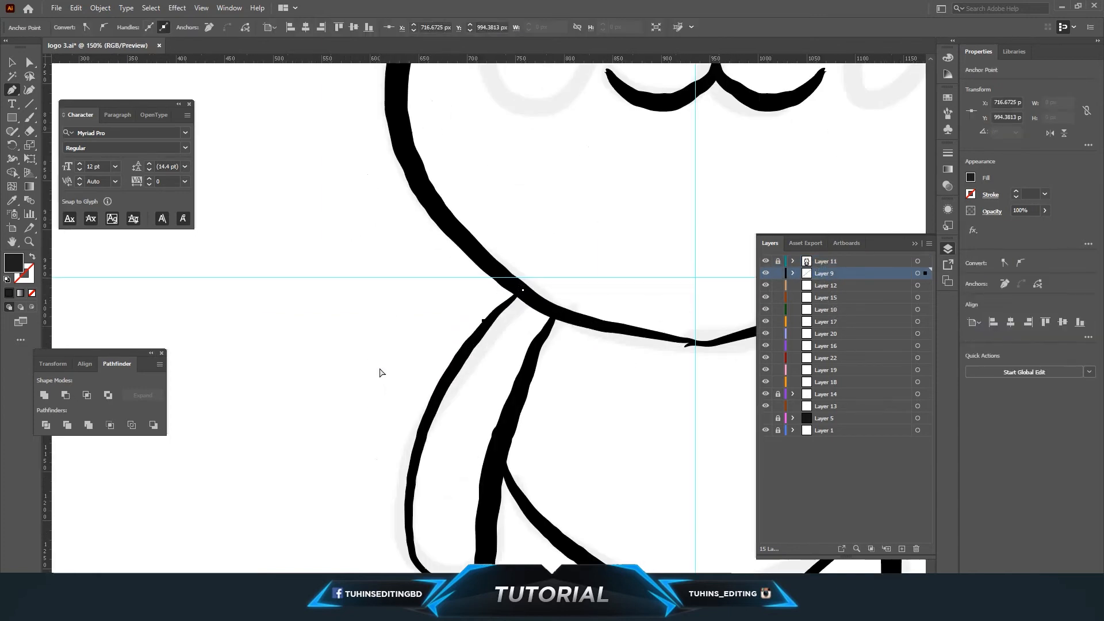
scroll(380, 373, "down", 2)
left_click(441, 339)
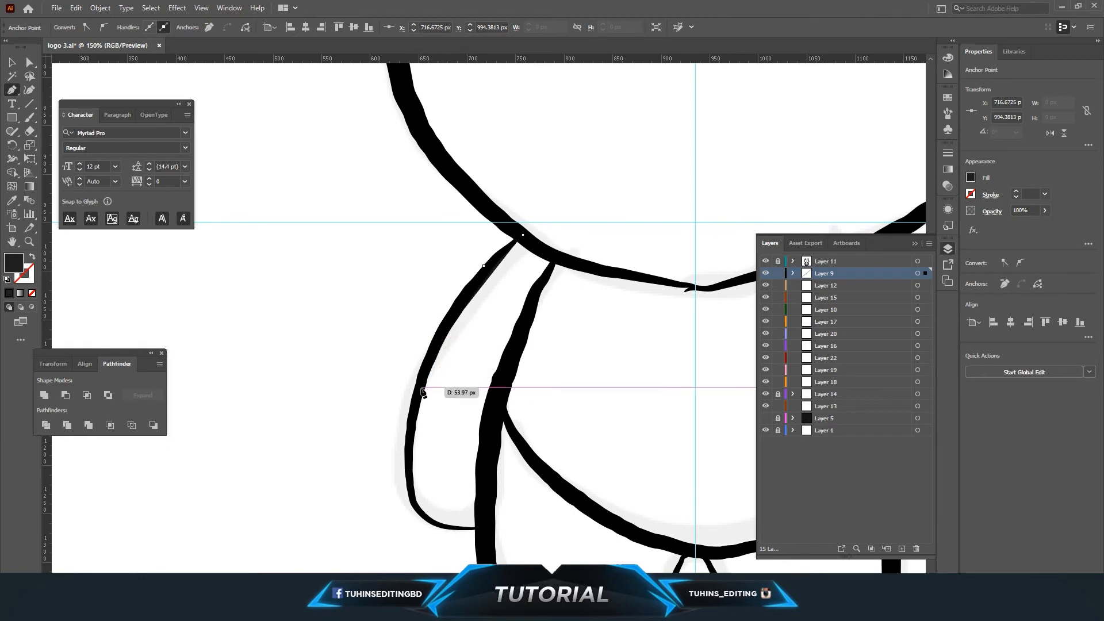
left_click(419, 390)
left_click(409, 440)
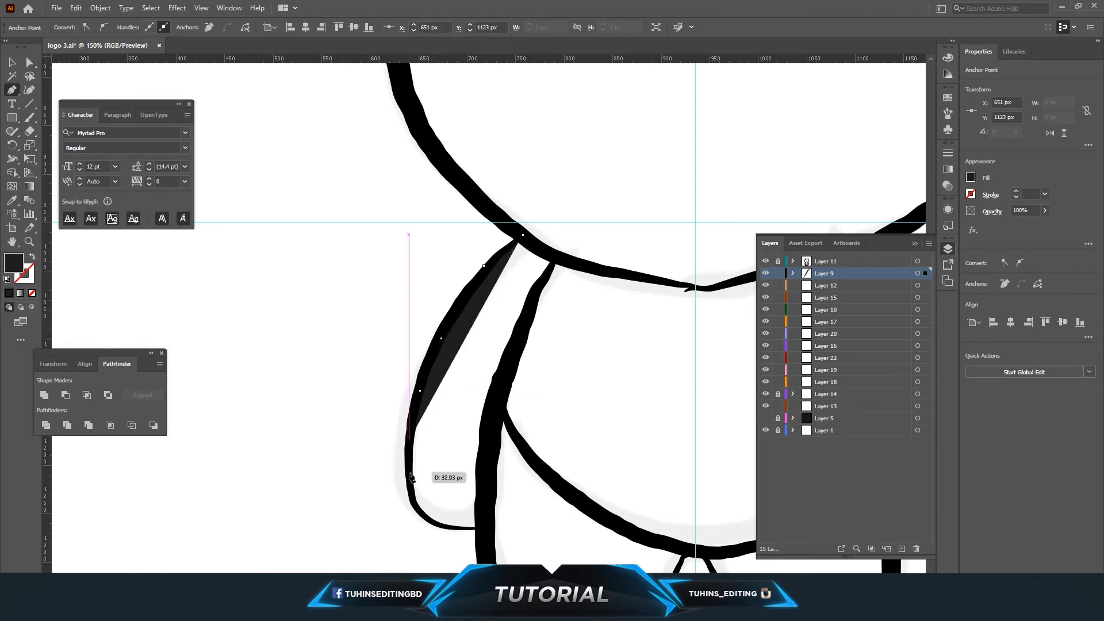
left_click(409, 473)
left_click(415, 501)
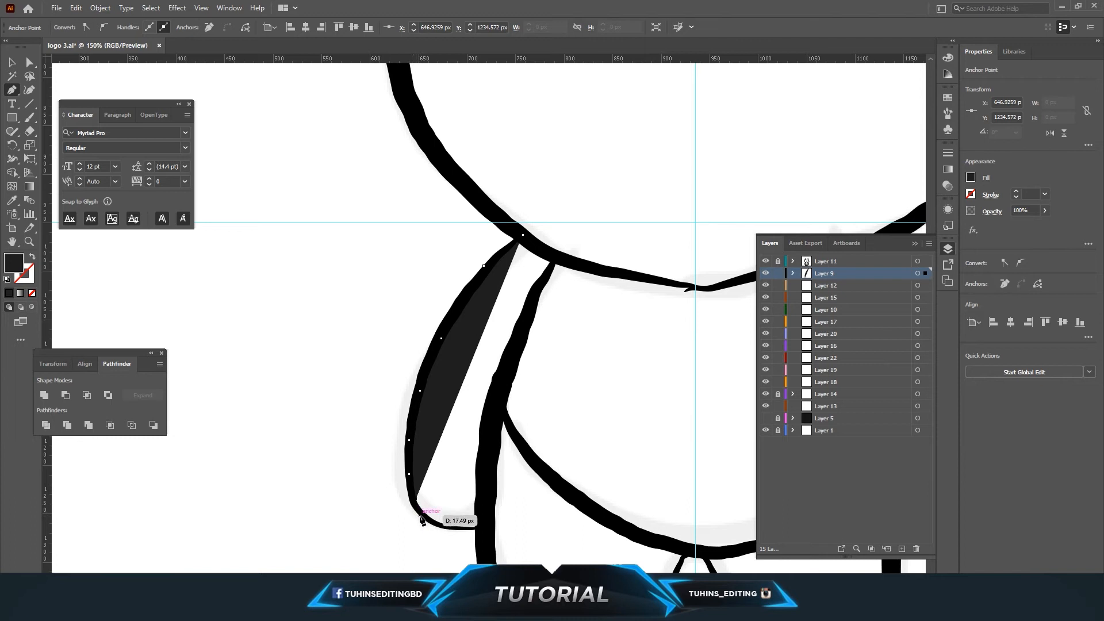
left_click(425, 517)
left_click(435, 524)
left_click(452, 529)
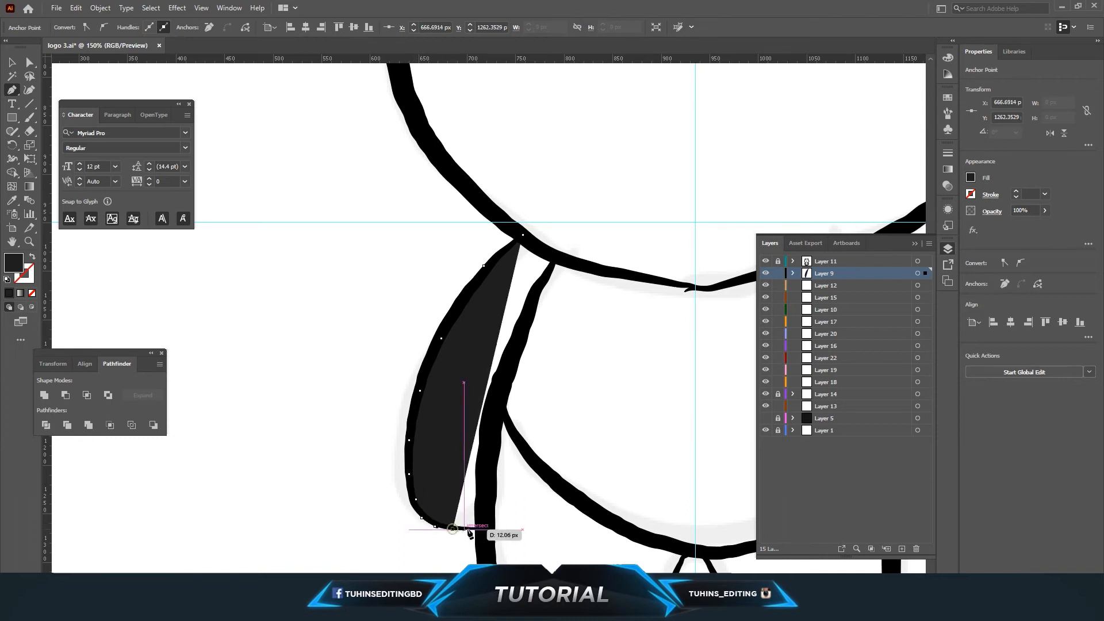
left_click(481, 529)
left_click(492, 421)
left_click(510, 362)
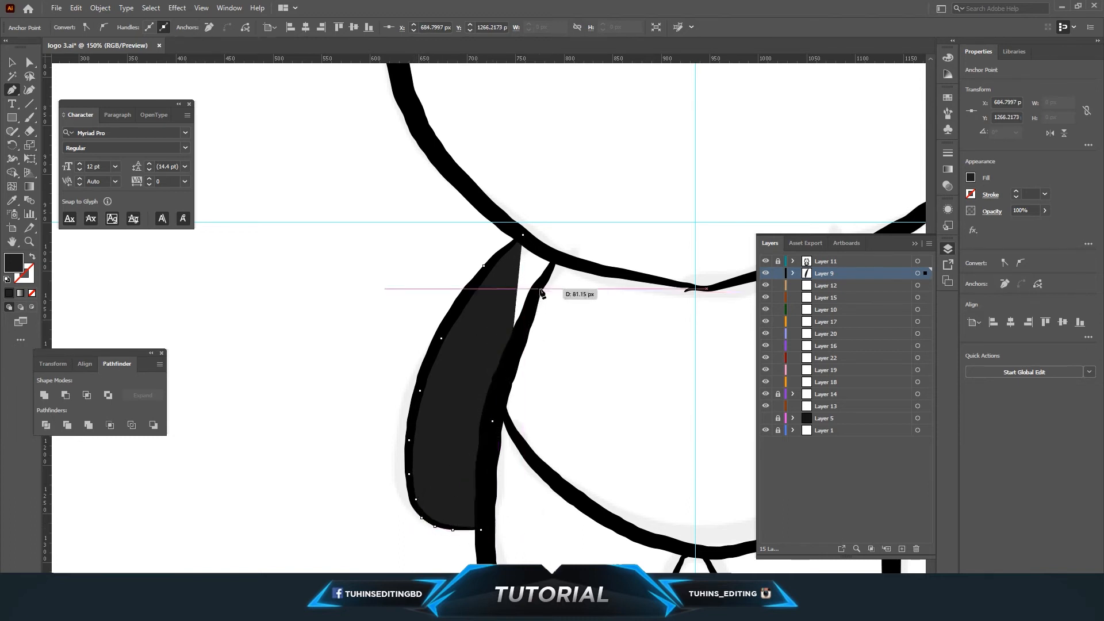
left_click(554, 257)
left_click(522, 236)
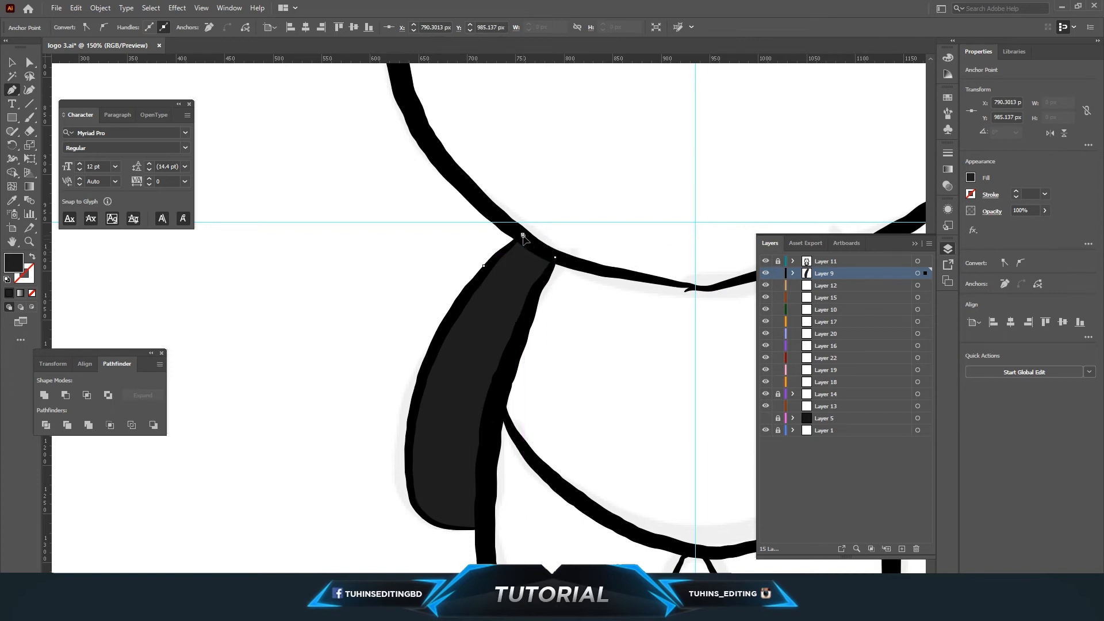
left_click(10, 61)
left_click(333, 275)
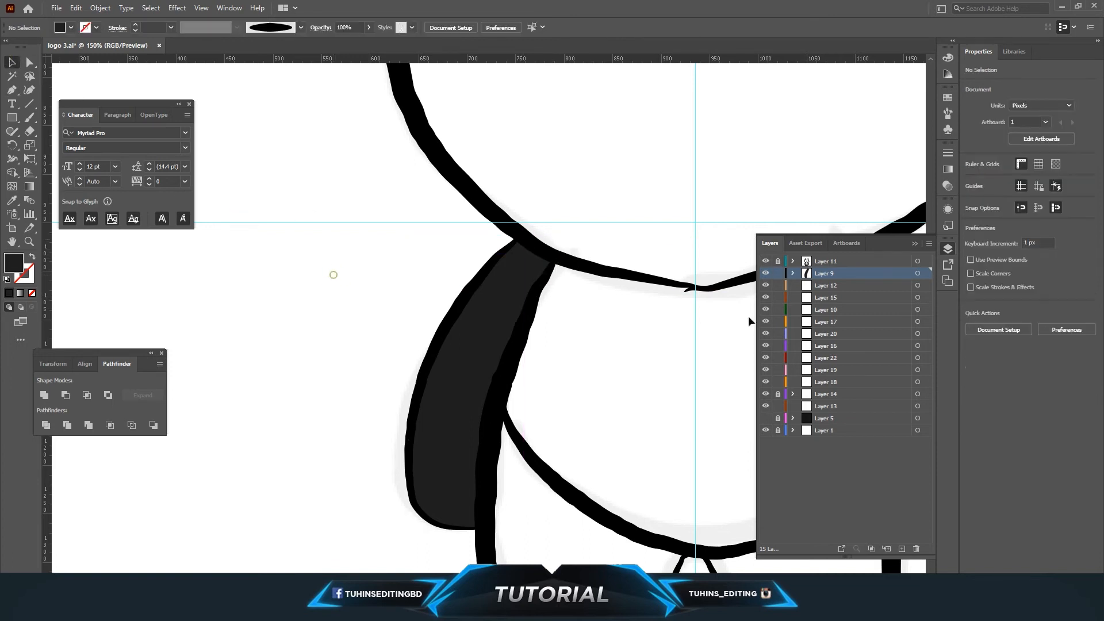
key("ctrl+minus")
key("ctrl+minus")
key("ctrl+minus")
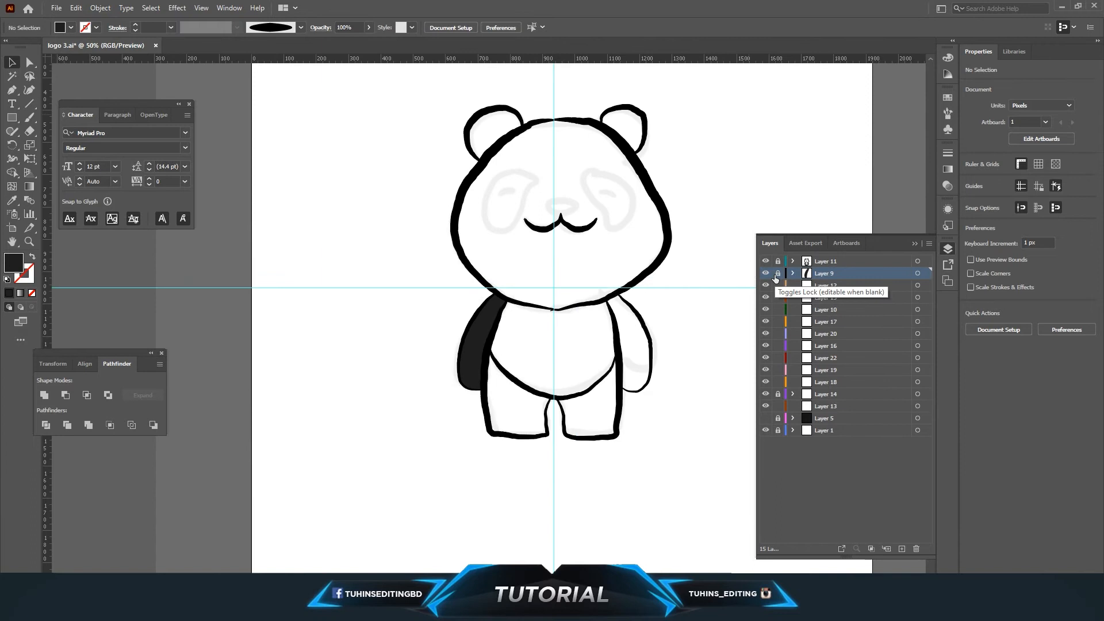
Select all of the outlined panda line art.
scroll(703, 268, "up", 2)
left_click_drag(381, 129, 695, 531)
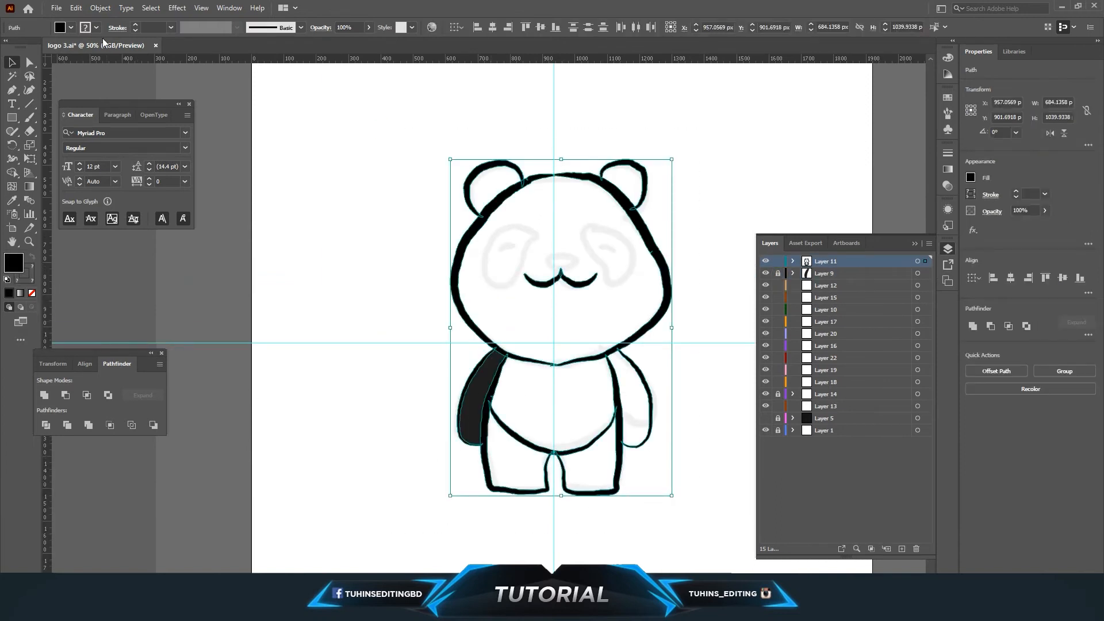
Recolor all of the selected panda line art to dark navy 26283F.
left_click(96, 27)
left_click(7, 47)
left_click(341, 221)
left_click(343, 222)
left_click_drag(396, 114, 718, 553)
double_click(18, 261)
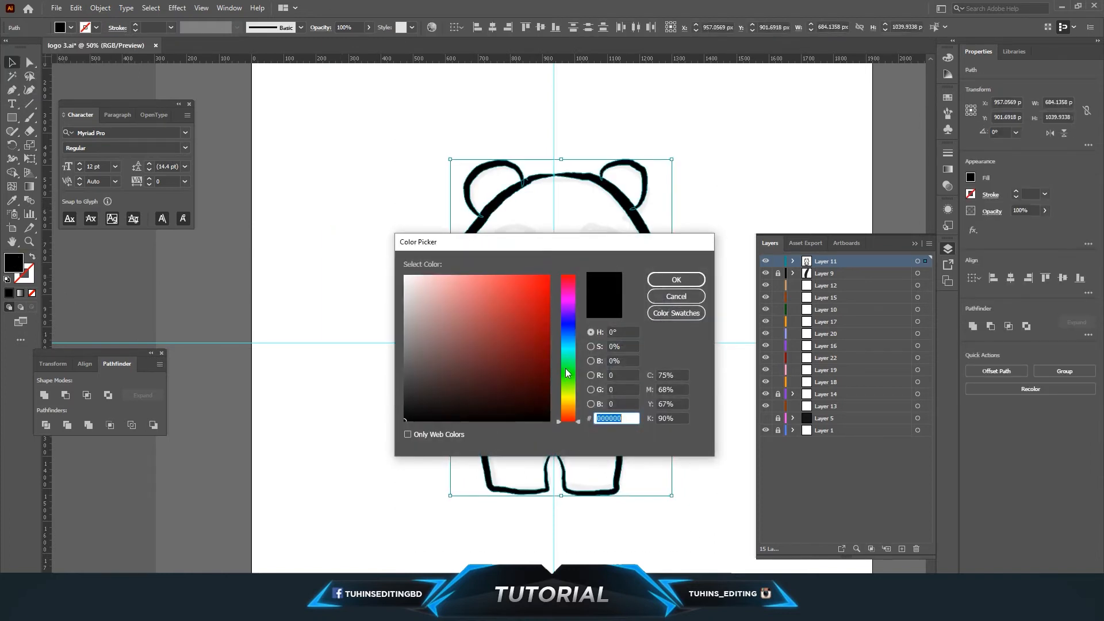
left_click_drag(567, 373, 568, 328)
mouse_move(453, 362)
left_mouse_down()
mouse_move(475, 367)
mouse_move(469, 393)
left_mouse_up()
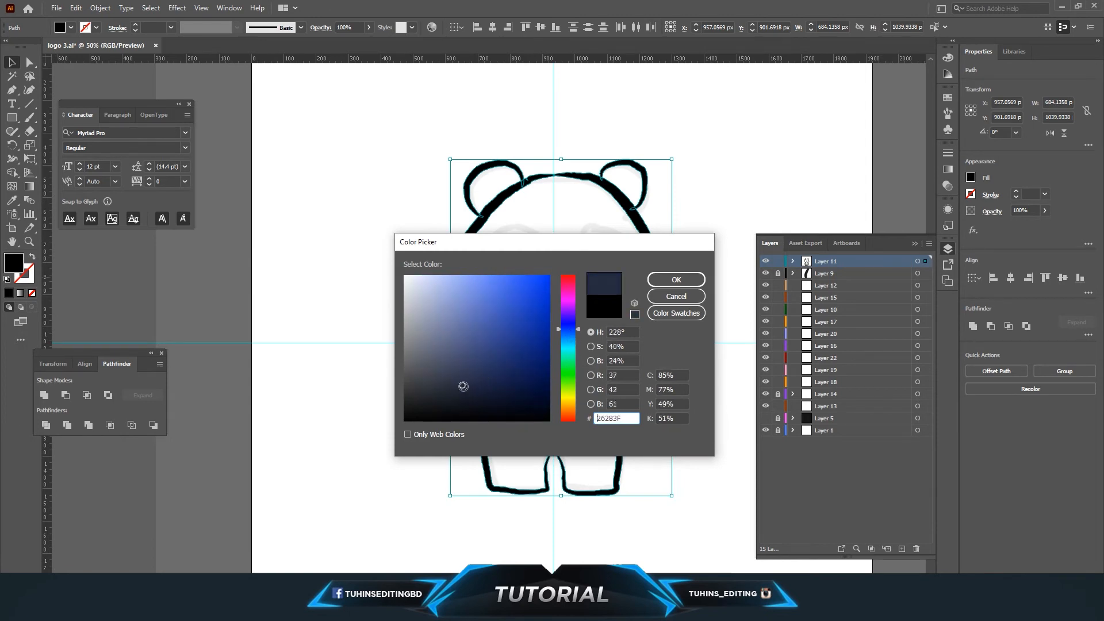
left_click(676, 279)
left_click(693, 279)
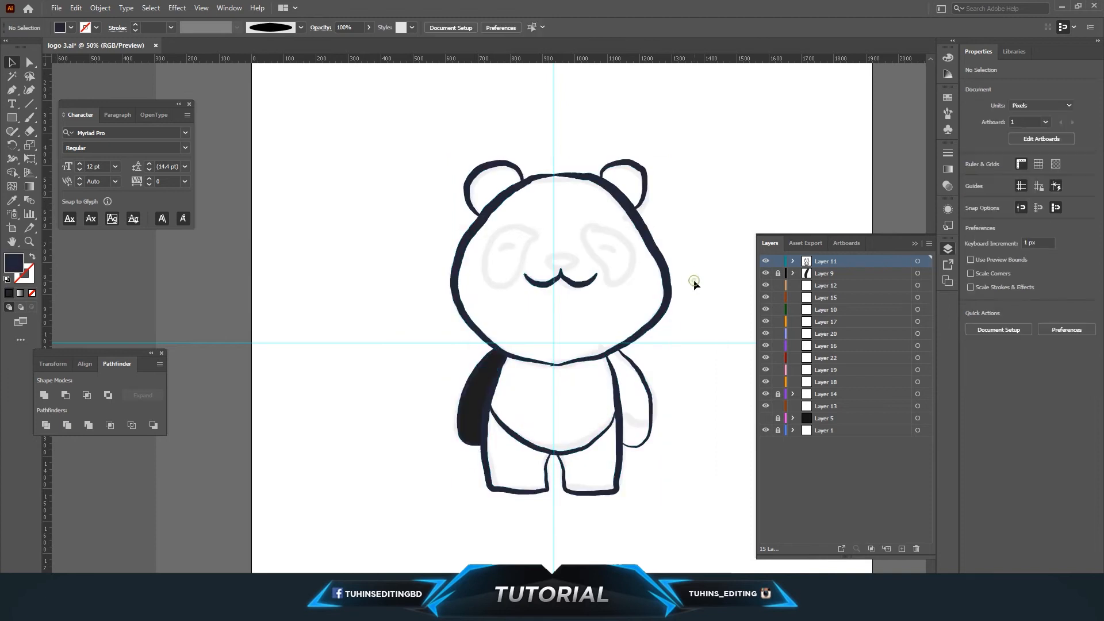
Lock Layer 11 and unlock Layer 9.
left_click_drag(416, 138, 708, 519)
left_click(777, 261)
left_click(778, 273)
Refill the left-arm shading shape with a lighter navy blue.
left_click(483, 395)
key("i")
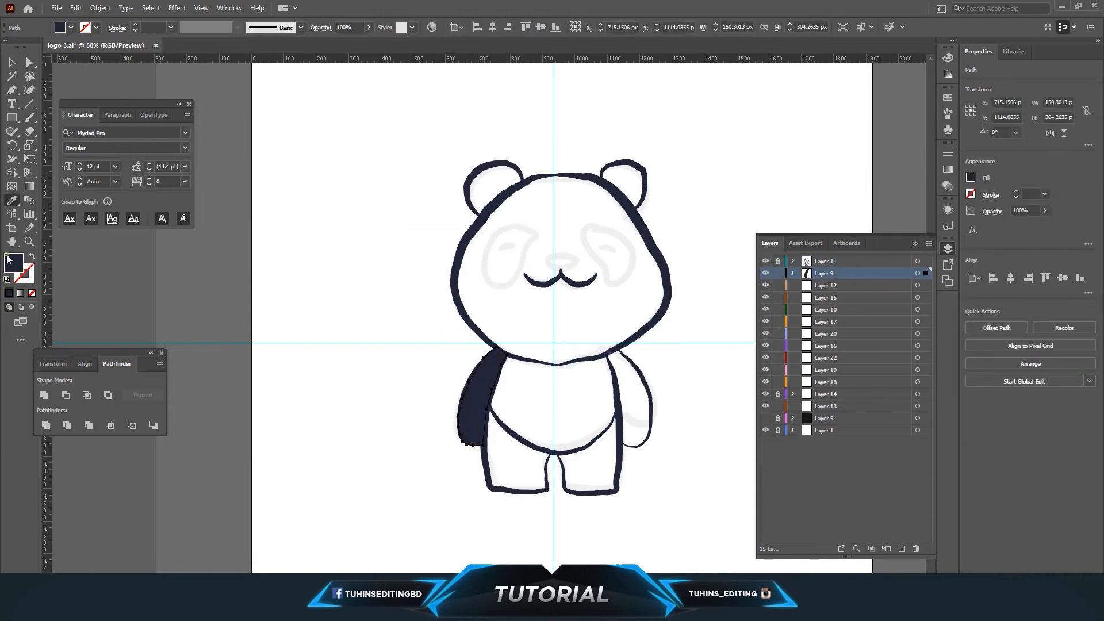
double_click(9, 260)
left_click(677, 279)
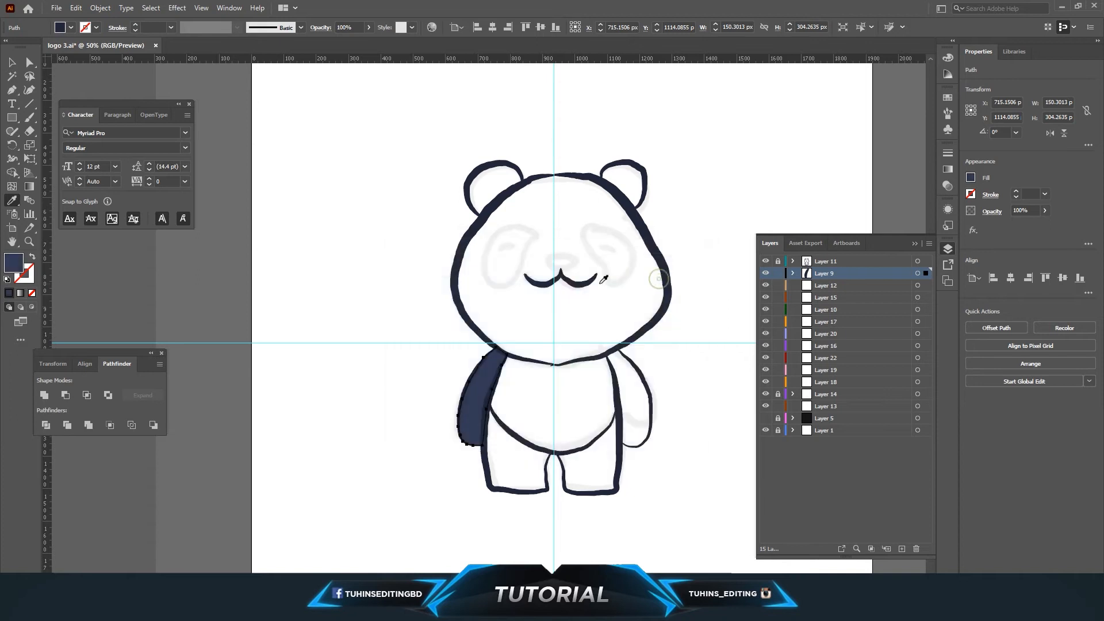
Draw a closed navy shading shape along the inside of the right arm with the Pen tool.
key("v")
left_click(345, 357)
scroll(379, 381, "down", 2)
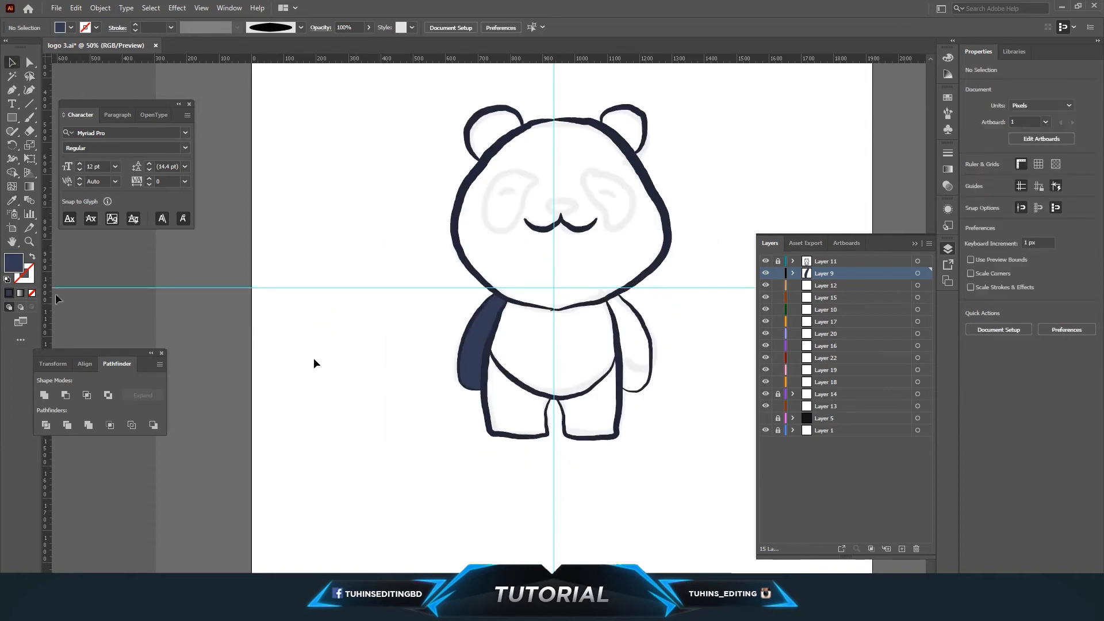
left_click(29, 242)
left_click(602, 377)
left_click(383, 269)
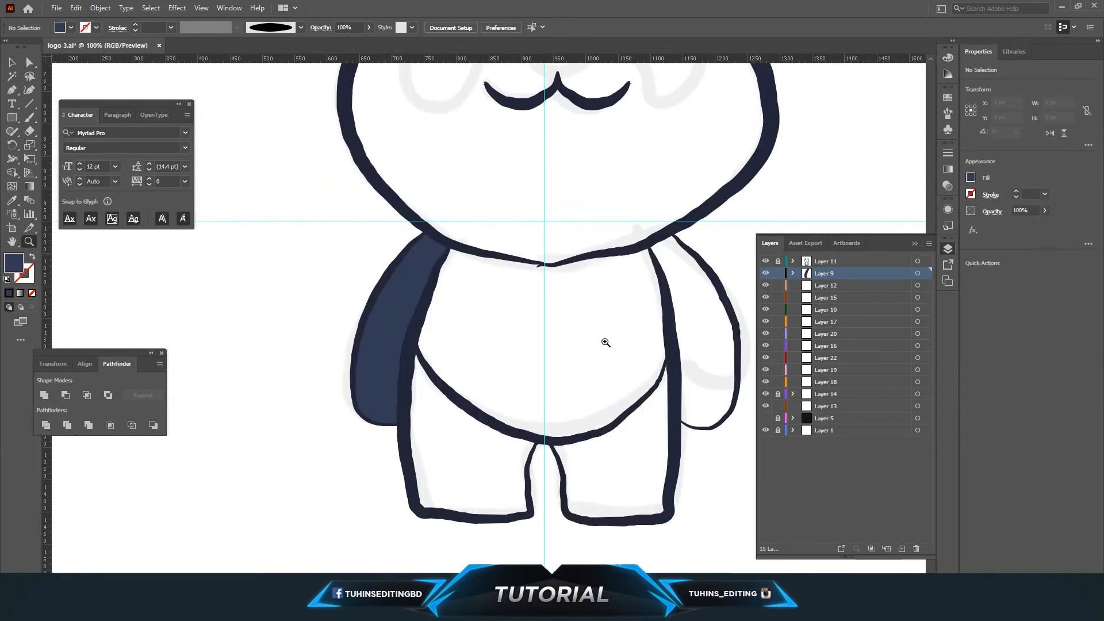
scroll(641, 359, "down", 1)
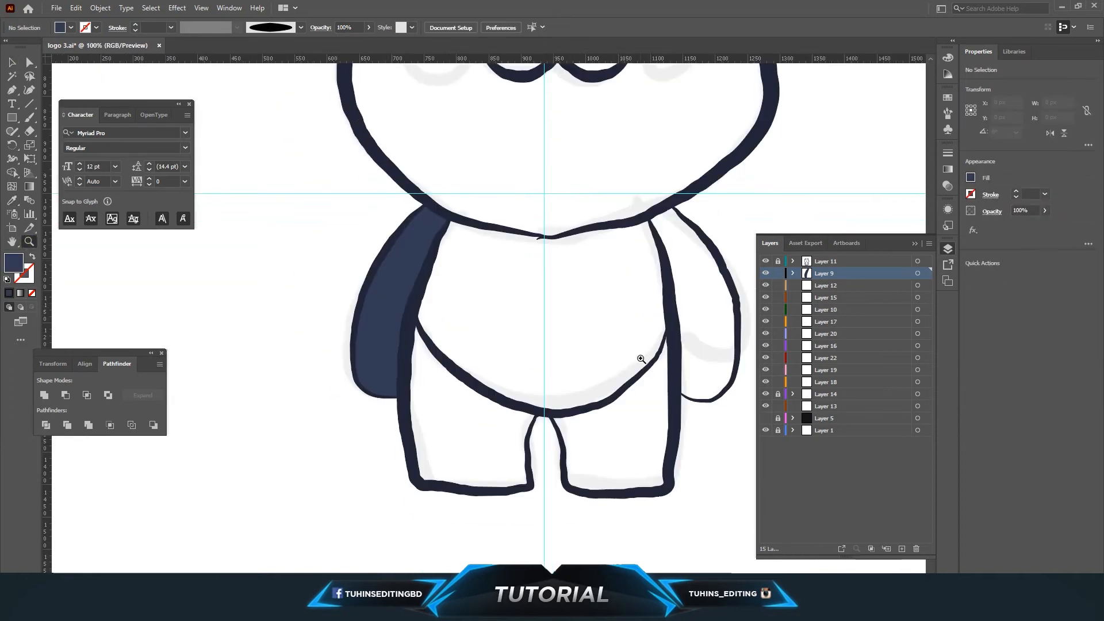
left_click(650, 218)
left_click(667, 204)
left_click(688, 225)
left_click(710, 238)
left_click(725, 272)
left_click(739, 299)
left_click(739, 324)
left_click(740, 351)
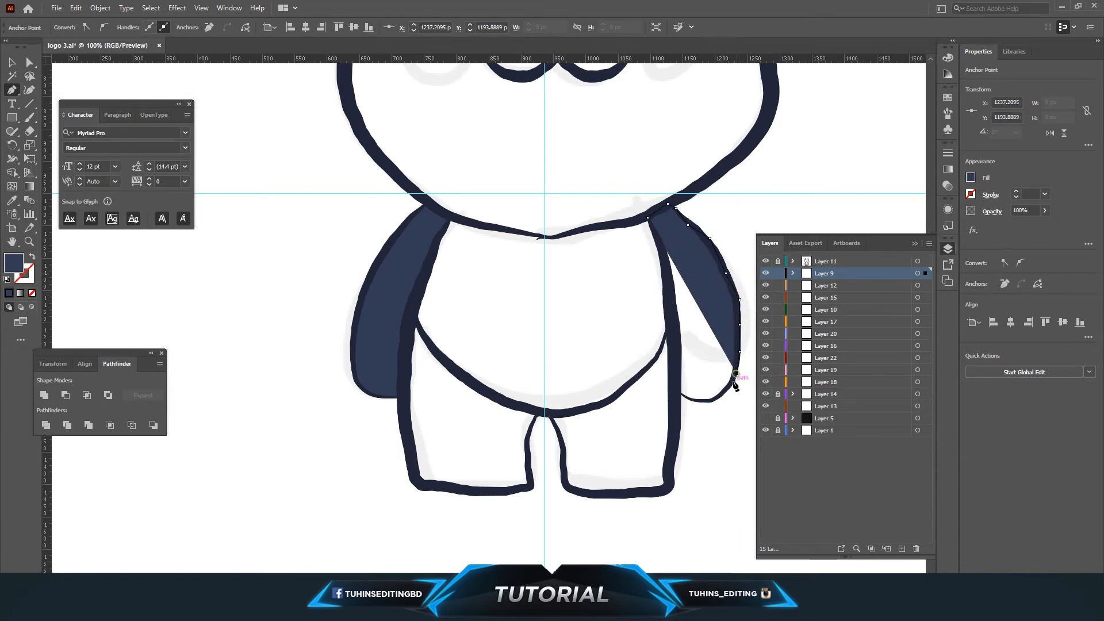
left_click(728, 384)
left_click(713, 397)
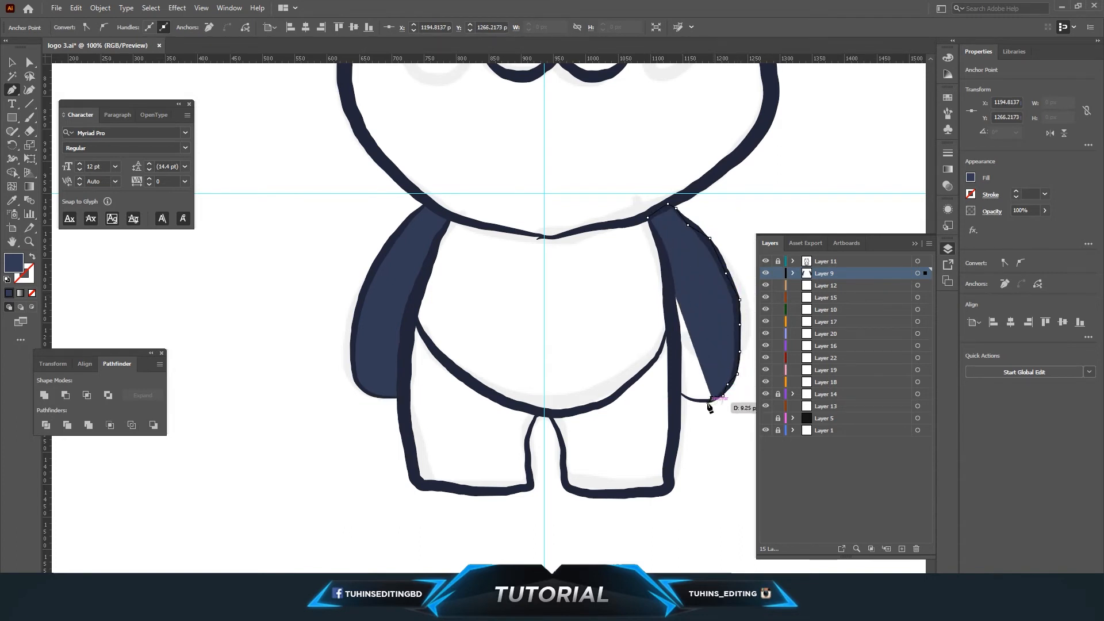
left_click(706, 403)
left_click(696, 399)
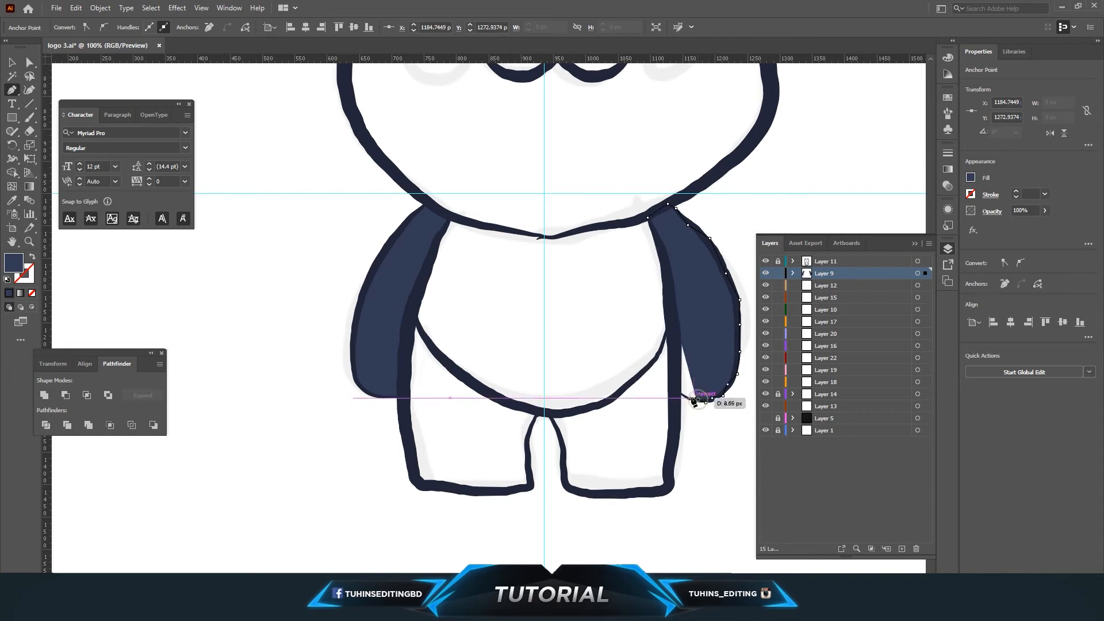
left_click(680, 393)
left_click(664, 261)
left_click(658, 239)
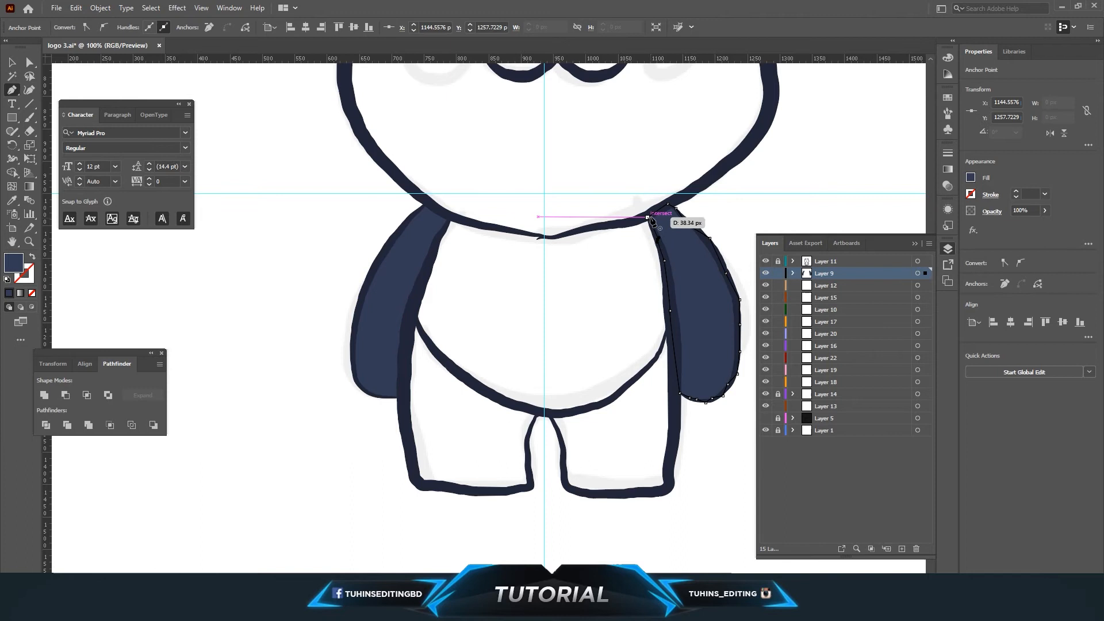
key("a")
left_click(315, 309)
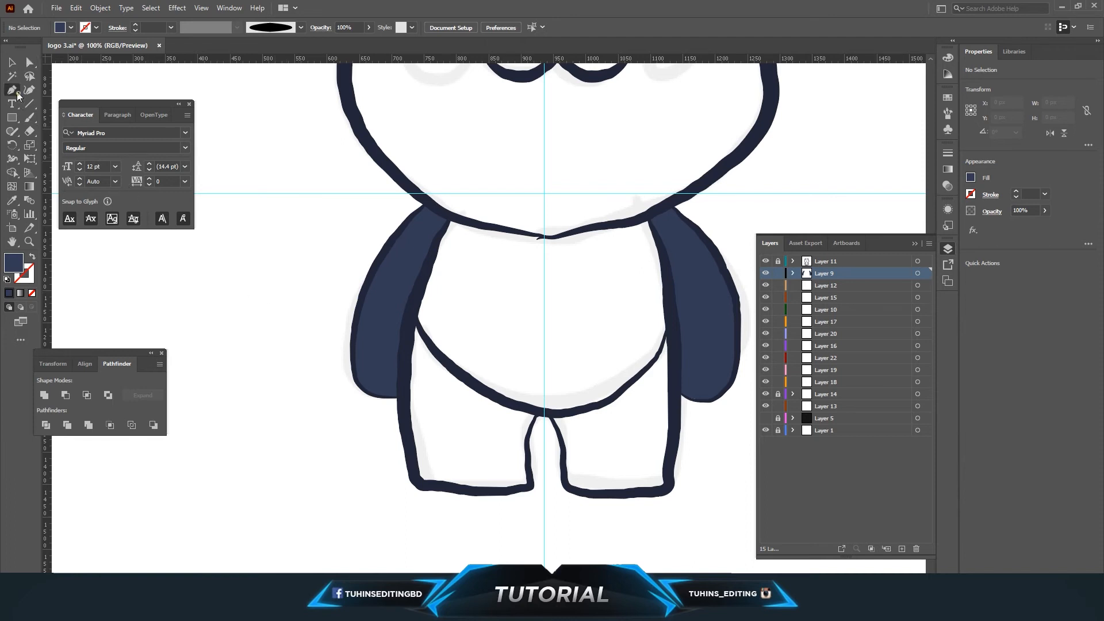
Draw a closed navy shape covering the lower left body and left leg with the Pen tool.
left_click(409, 324)
left_click(402, 390)
left_click(412, 459)
left_click(419, 489)
left_click(419, 487)
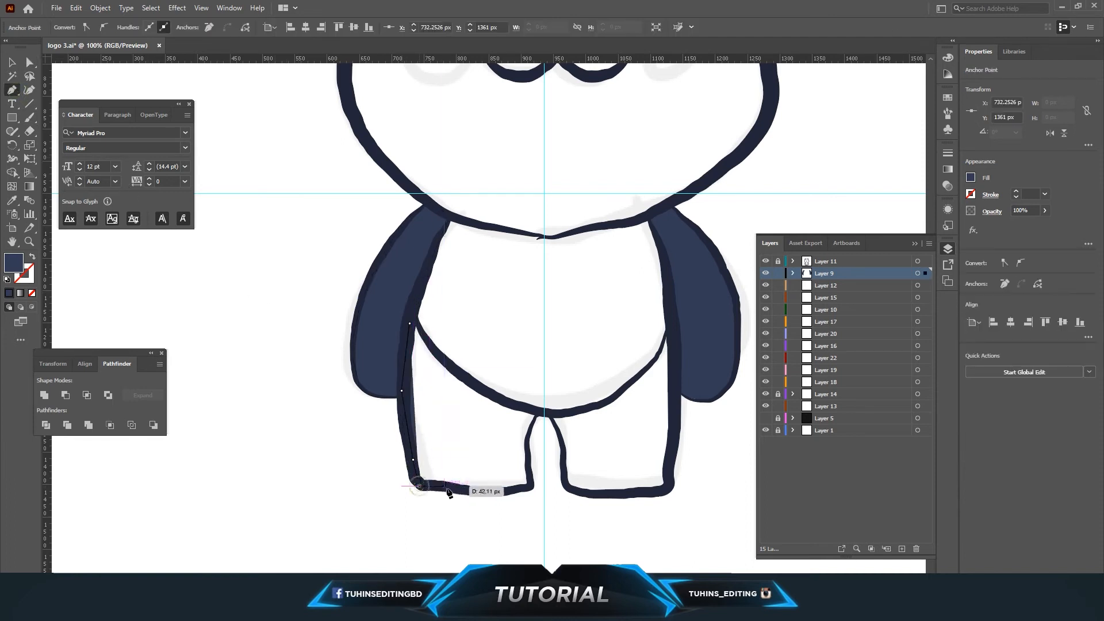
left_click(447, 487)
left_click(478, 493)
left_click(508, 490)
left_click(532, 490)
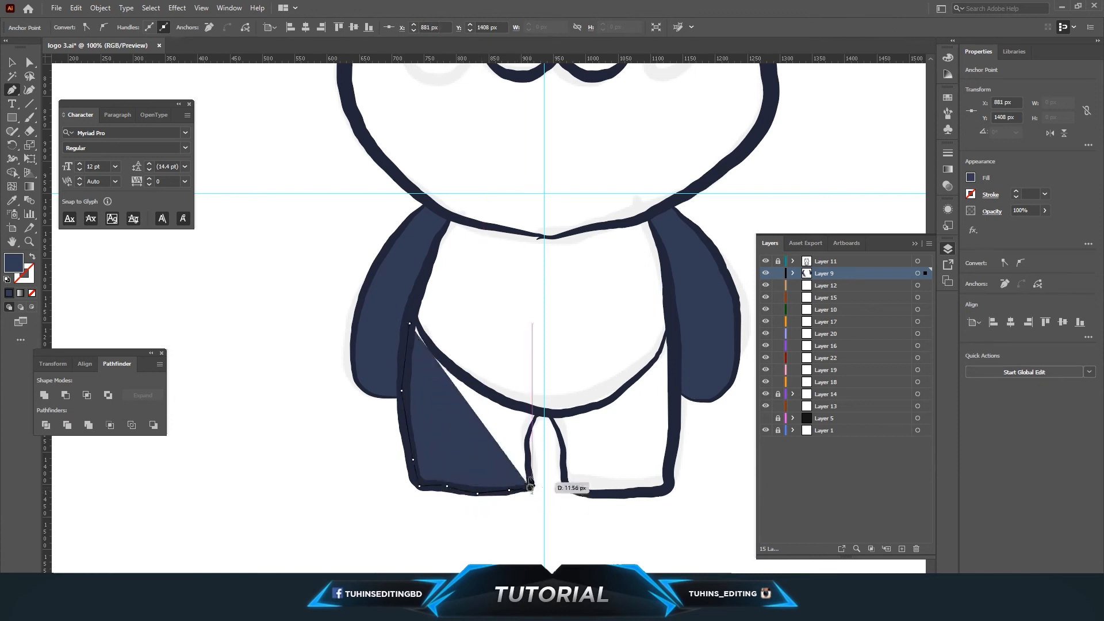
left_click(531, 464)
left_click(524, 440)
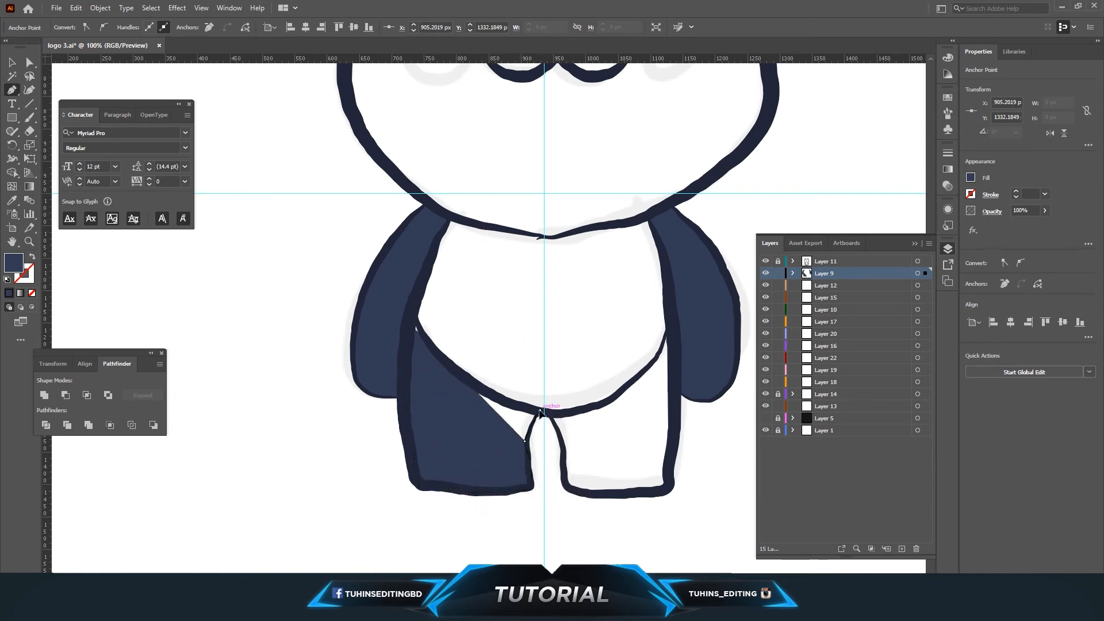
left_click(540, 411)
left_click(507, 402)
left_click(471, 383)
left_click(438, 355)
left_click(426, 337)
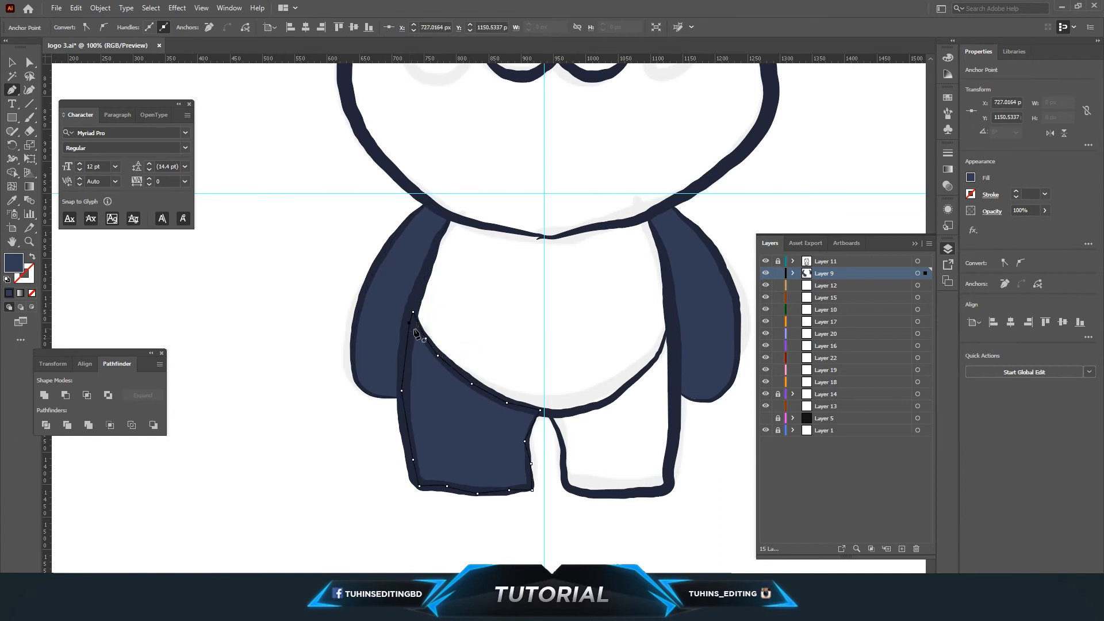
left_click(30, 62)
left_click(321, 356)
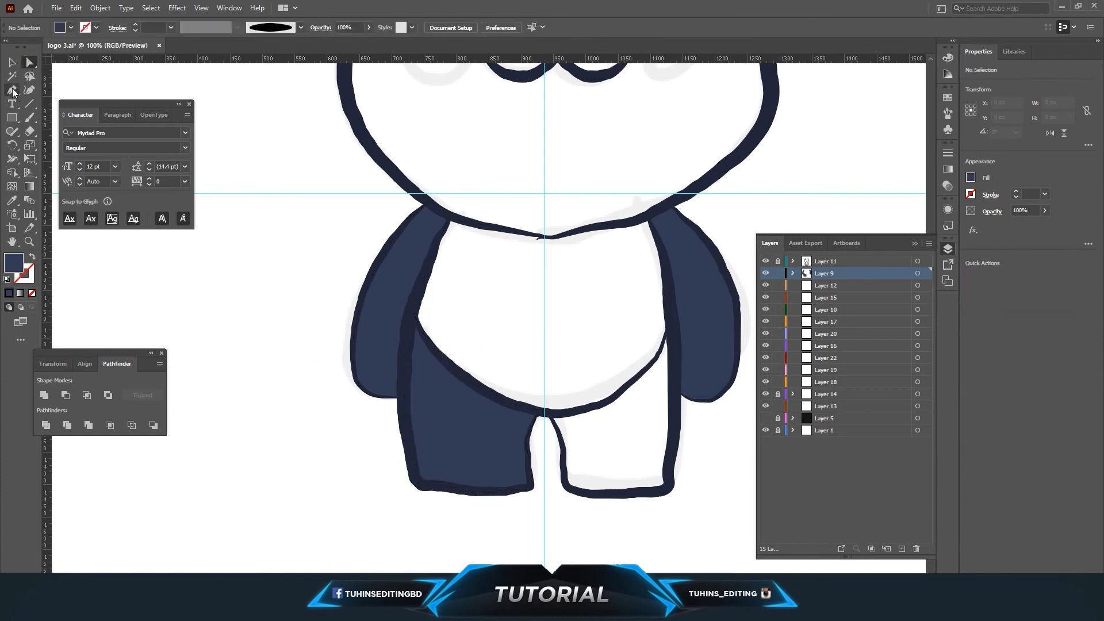
Draw a closed navy shape covering the lower right body and right leg with the Pen tool.
left_click(551, 415)
left_click(582, 410)
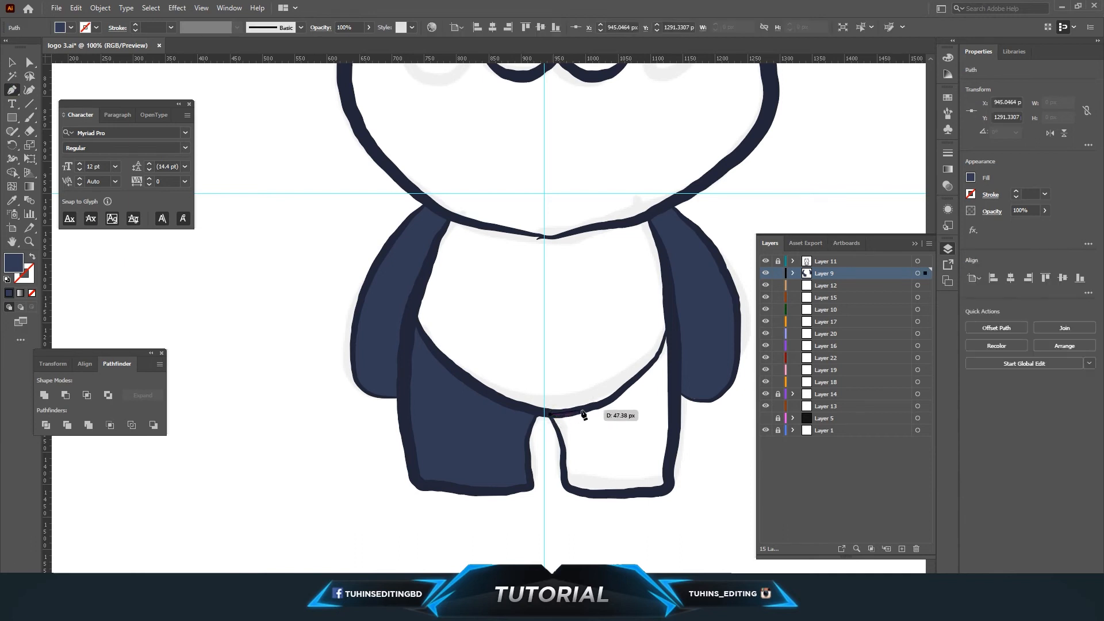
left_click(601, 403)
left_click(619, 397)
left_click(631, 381)
left_click(643, 367)
left_click(659, 356)
left_click(663, 348)
left_click(668, 324)
left_click(678, 384)
left_click(674, 432)
left_click(668, 465)
left_click(670, 486)
left_click(653, 494)
left_click(624, 493)
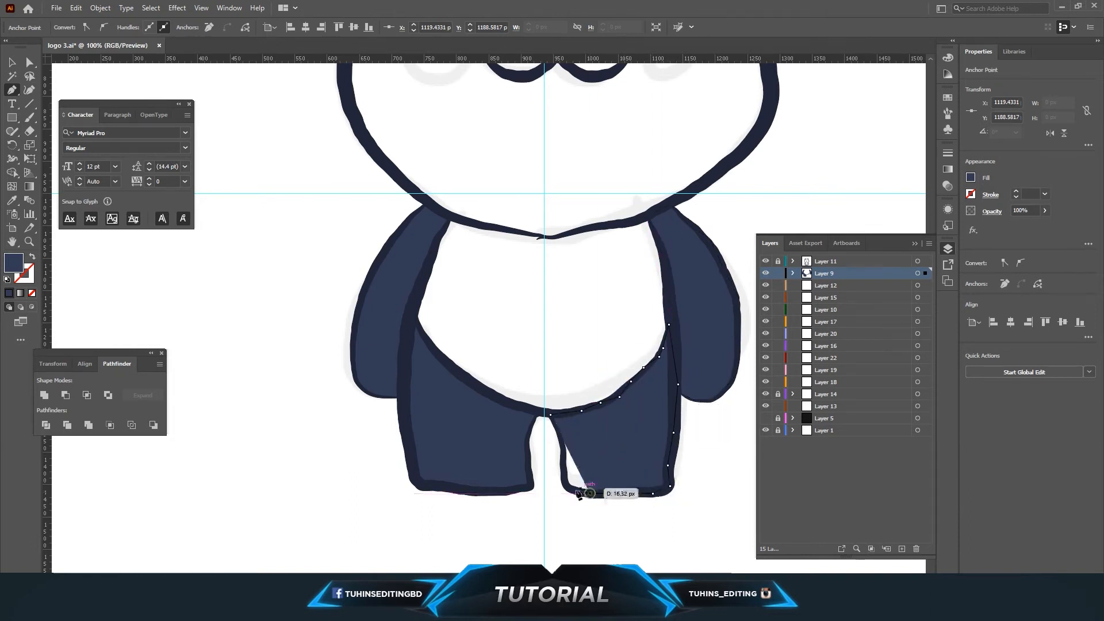
left_click(590, 493)
left_click(564, 473)
left_click(559, 445)
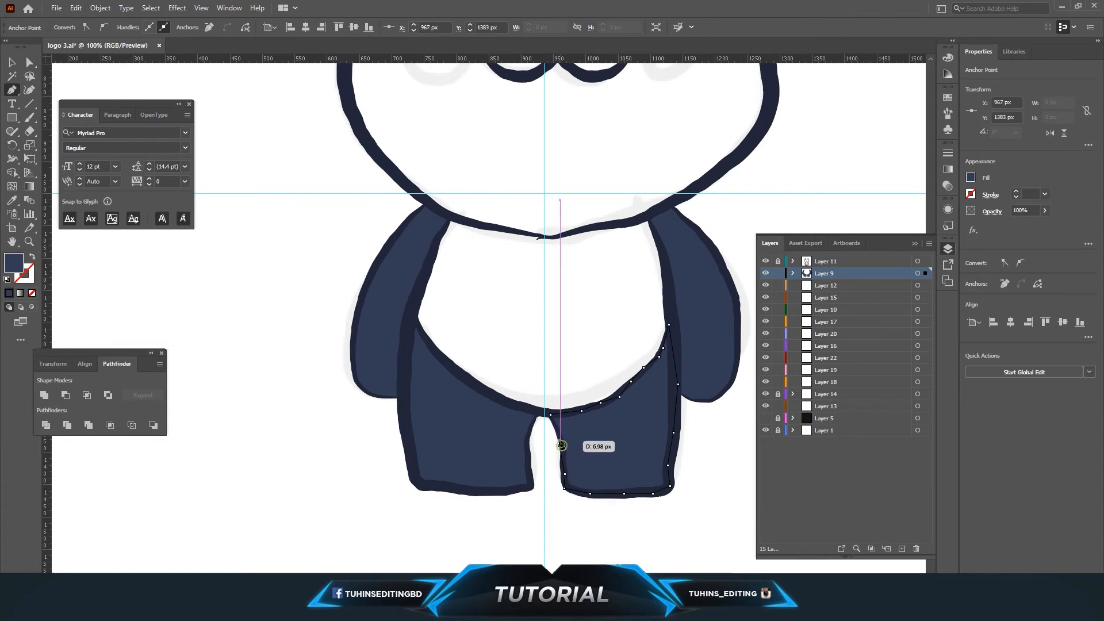
left_click(550, 414)
left_click(29, 62)
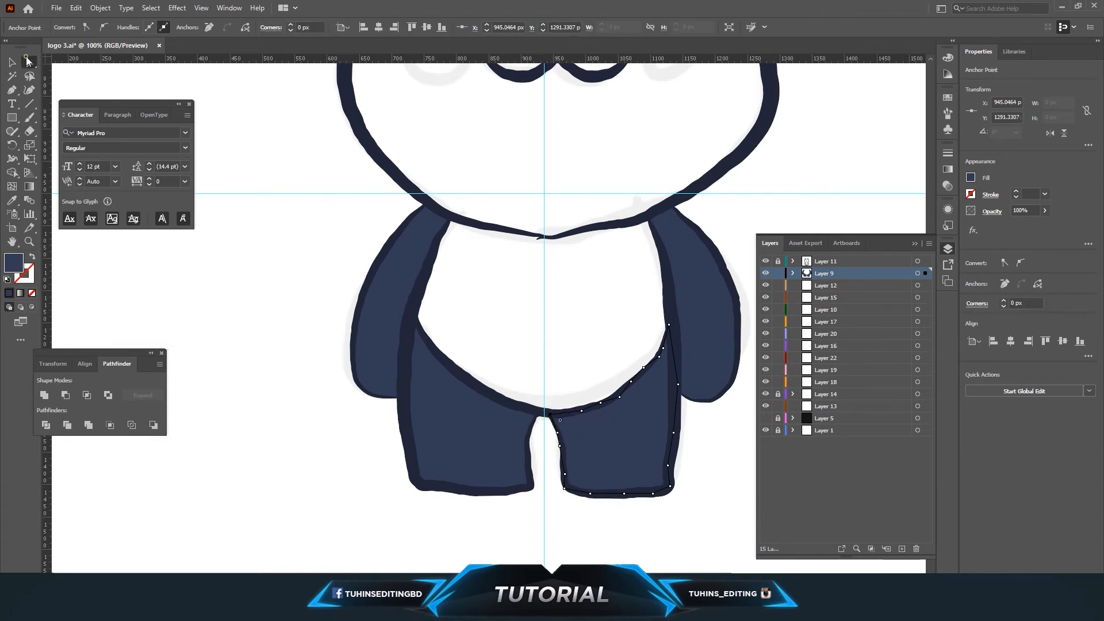
left_click(306, 359)
Draw a closed navy shape filling the left ear with the Pen tool.
scroll(314, 373, "up", 3)
scroll(315, 377, "up", 3)
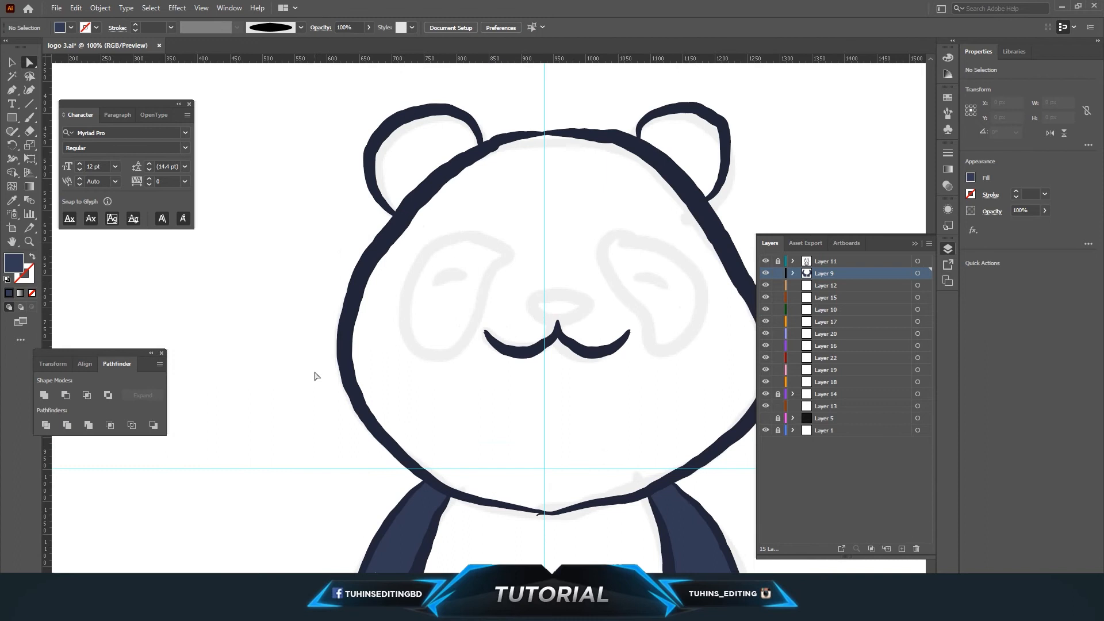
scroll(315, 376, "up", 2)
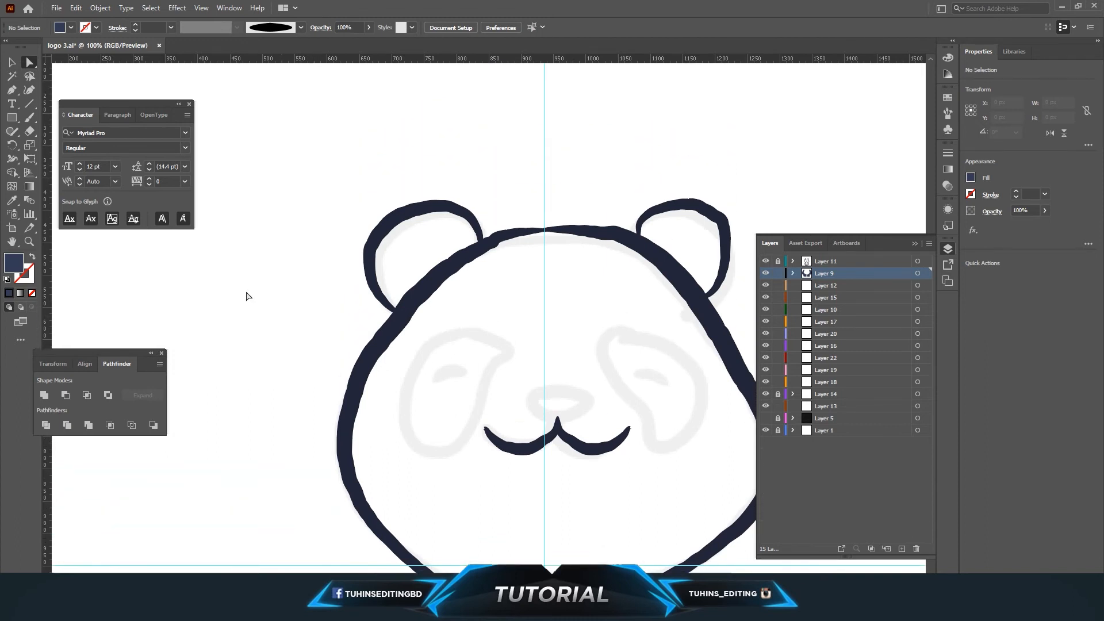
left_click(397, 315)
left_click(426, 289)
left_click(456, 265)
left_click(481, 253)
left_click(478, 228)
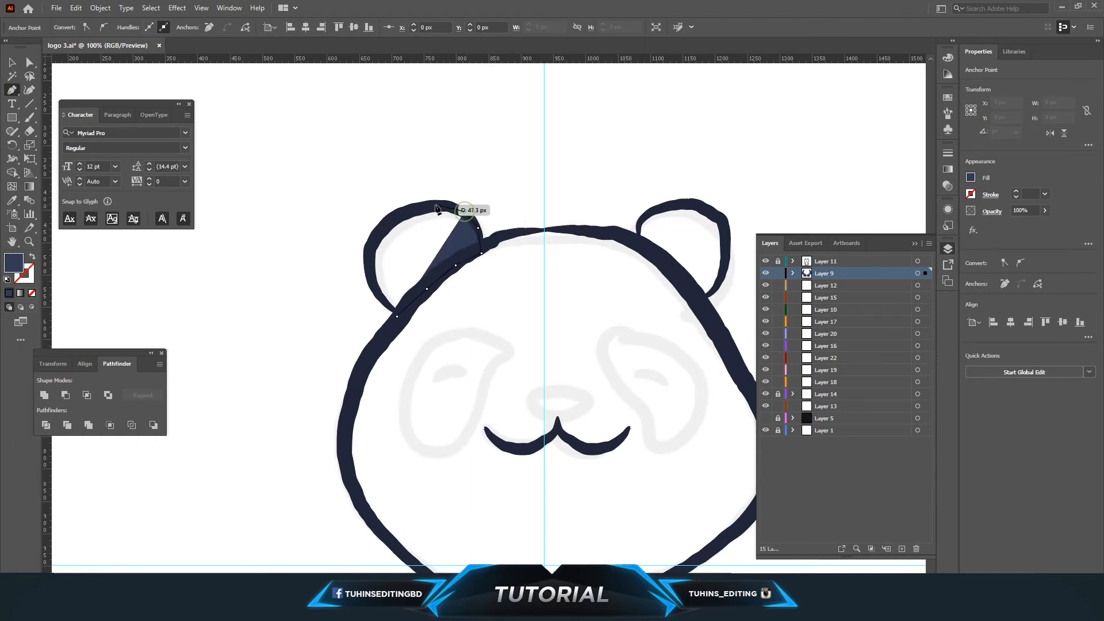
left_click(466, 212)
left_click(435, 206)
left_click(400, 213)
left_click(379, 233)
left_click(371, 280)
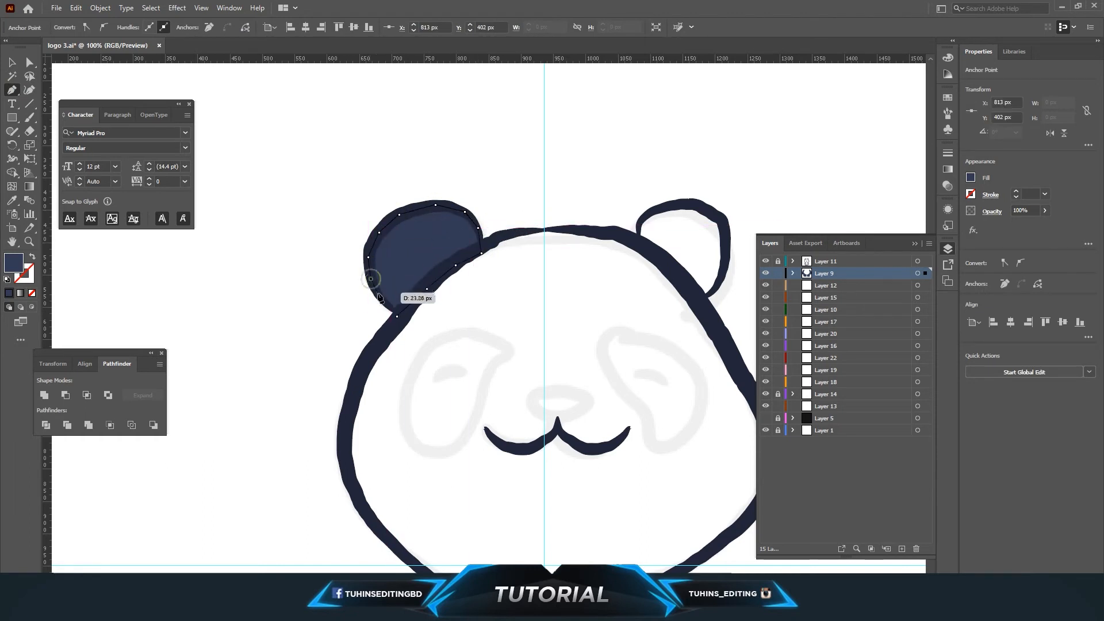
left_click(397, 318)
left_click(29, 63)
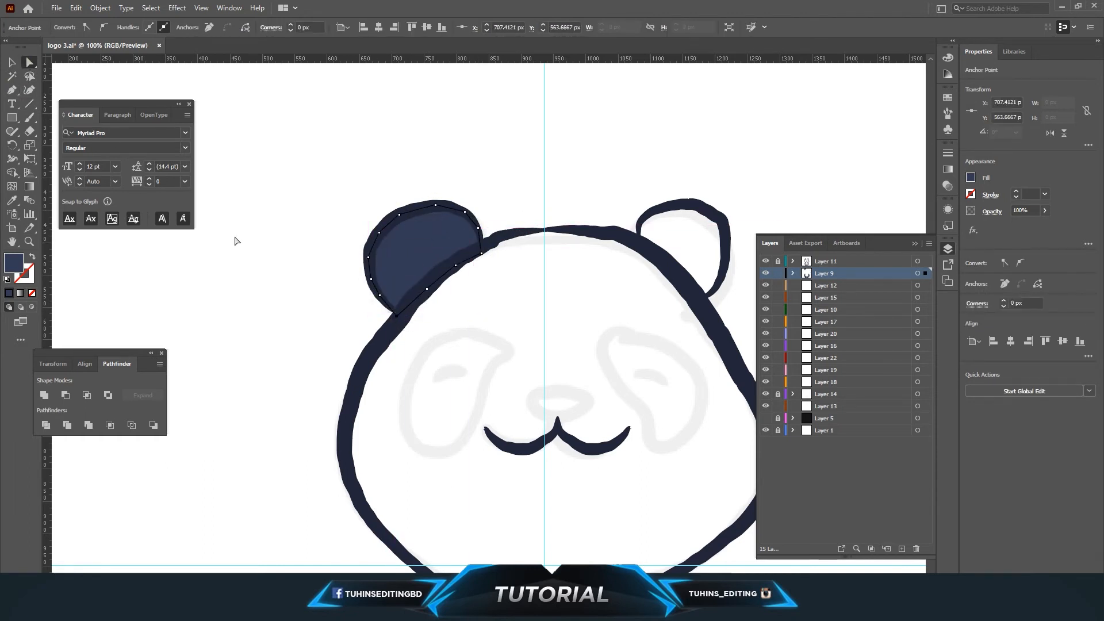
left_click(272, 273)
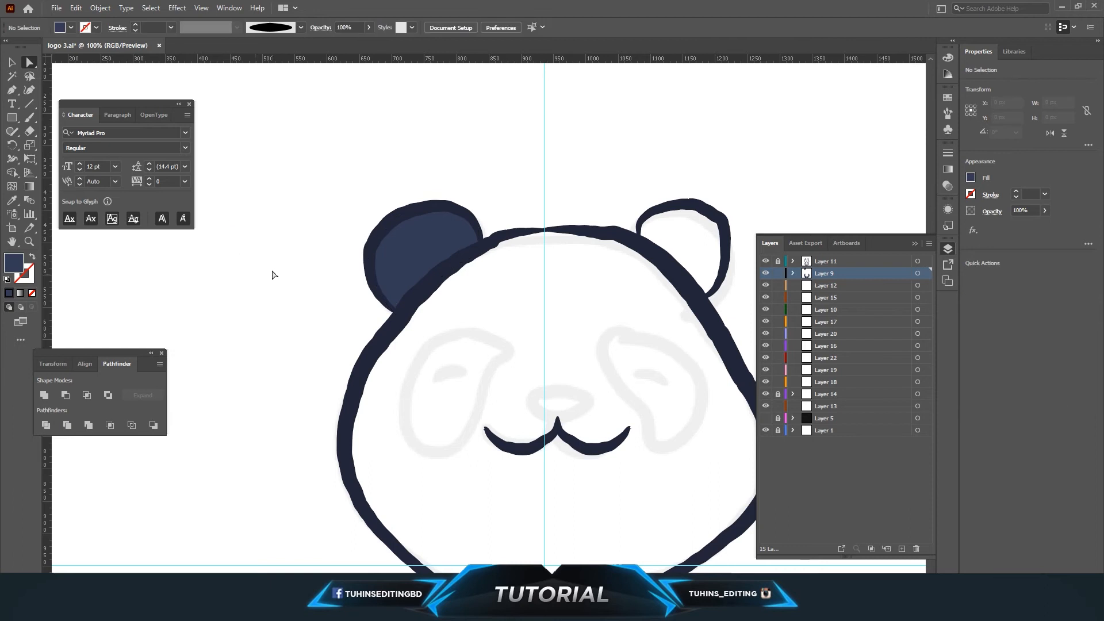
Draw a closed navy shape filling the right ear with the Pen tool.
left_click(638, 233)
left_click_drag(646, 218, 725, 224)
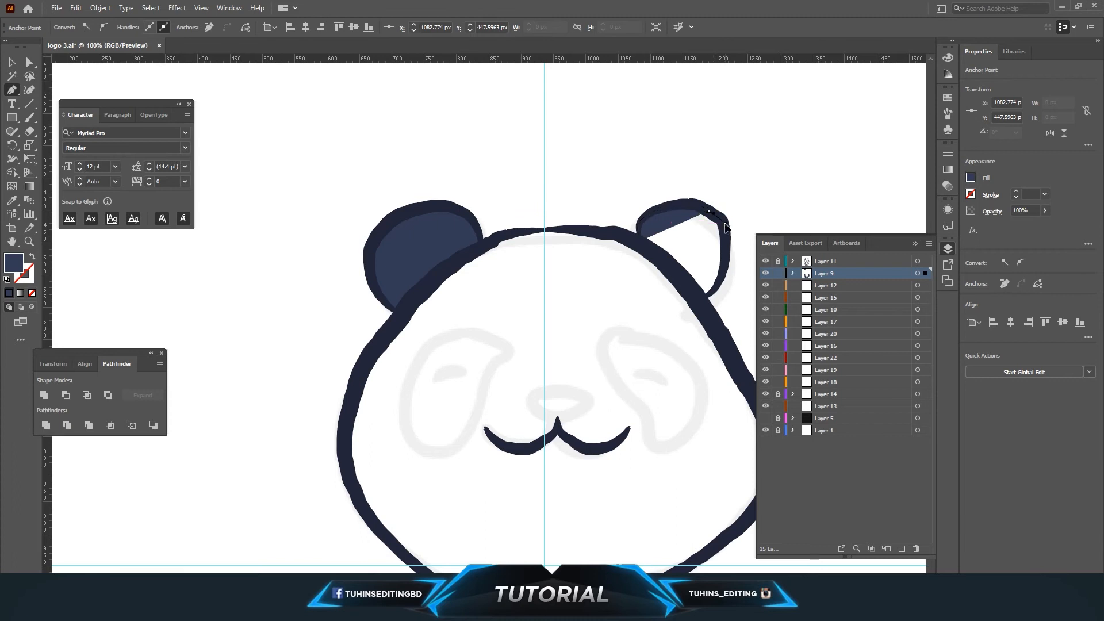
left_click(730, 252)
left_click(713, 287)
left_click(699, 300)
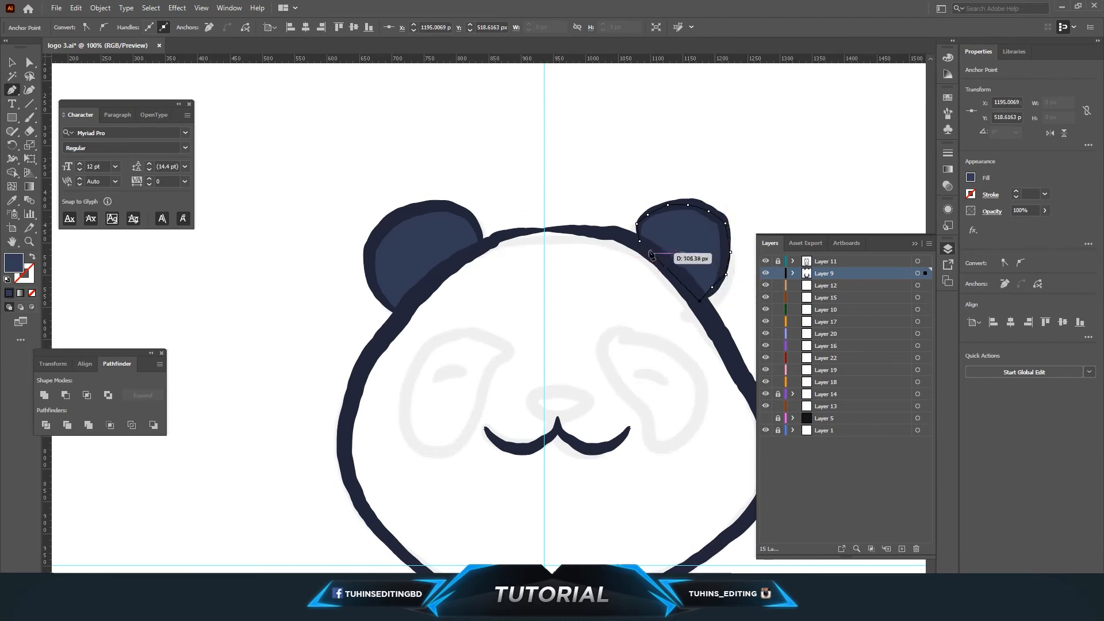
left_click(639, 241)
left_click(32, 63)
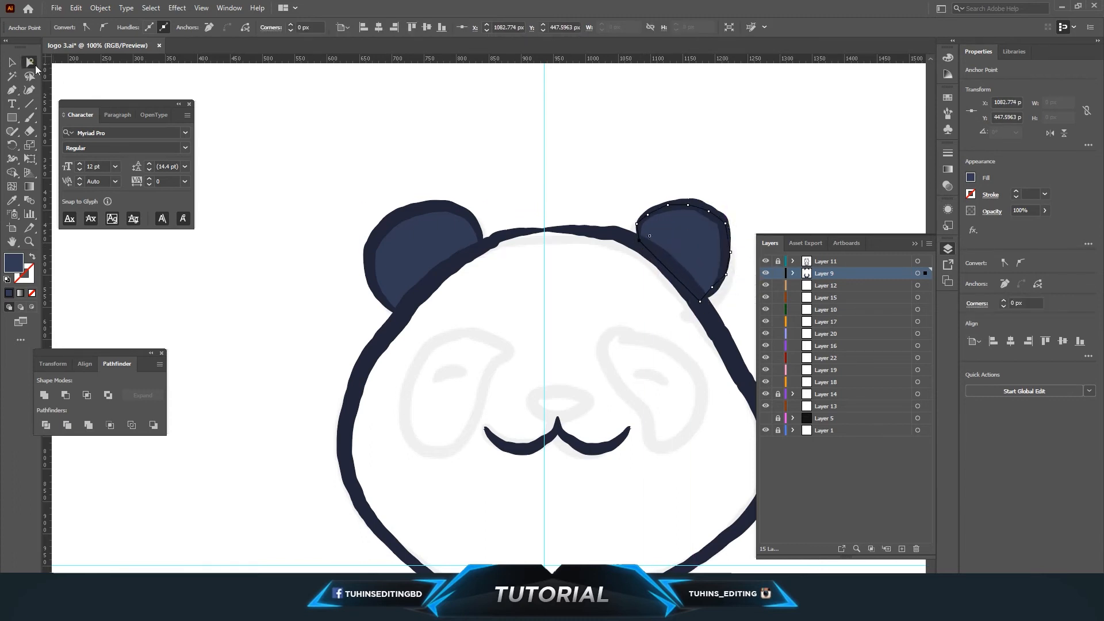
left_click(254, 186)
left_click(981, 609)
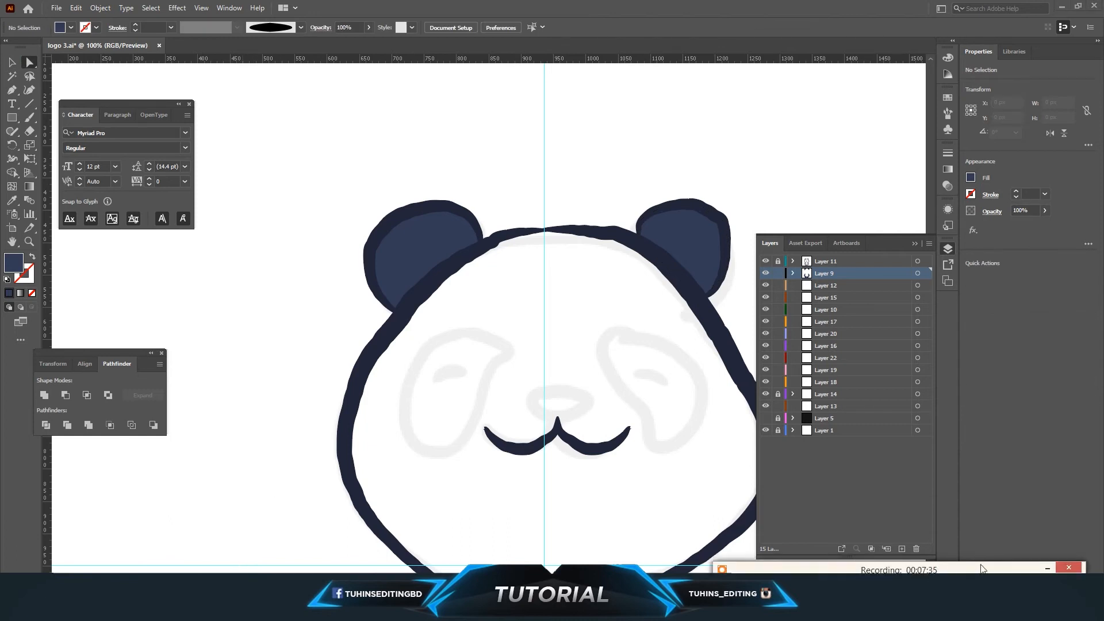
left_click(1046, 569)
key("ctrl+minus")
key("ctrl+minus")
key("ctrl+minus")
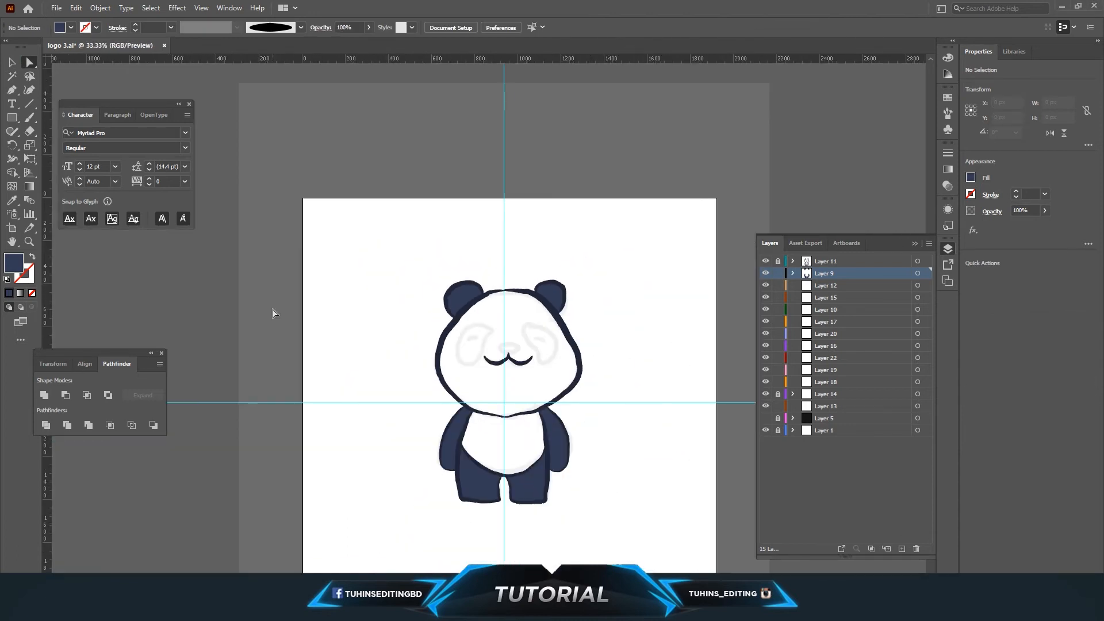
key("ctrl+plus")
key("ctrl+plus")
key("ctrl+plus")
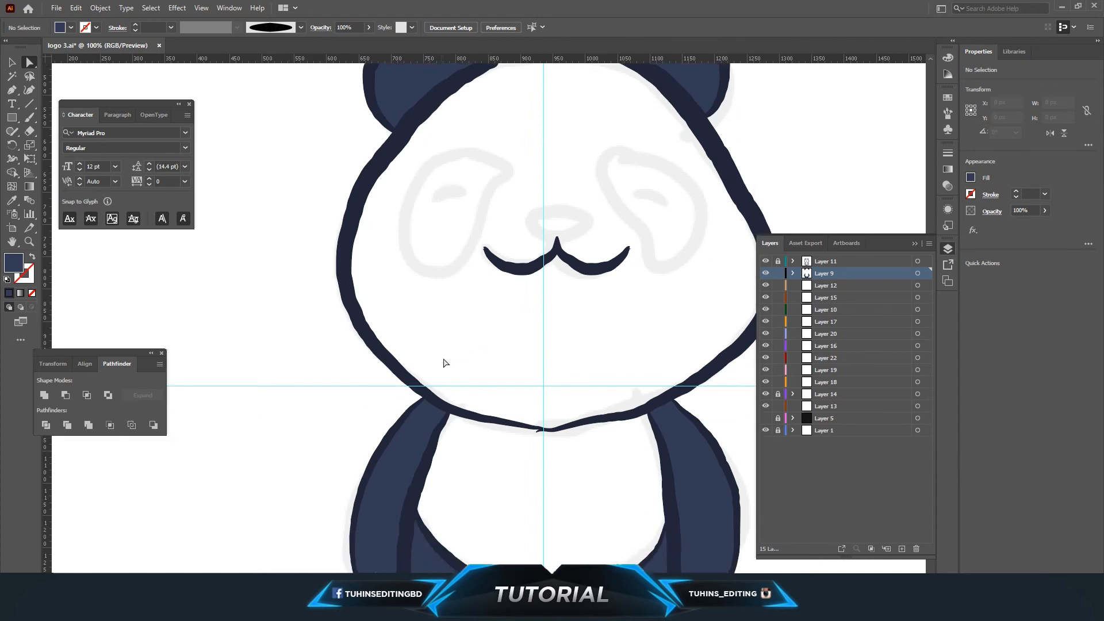
scroll(443, 363, "down", 1)
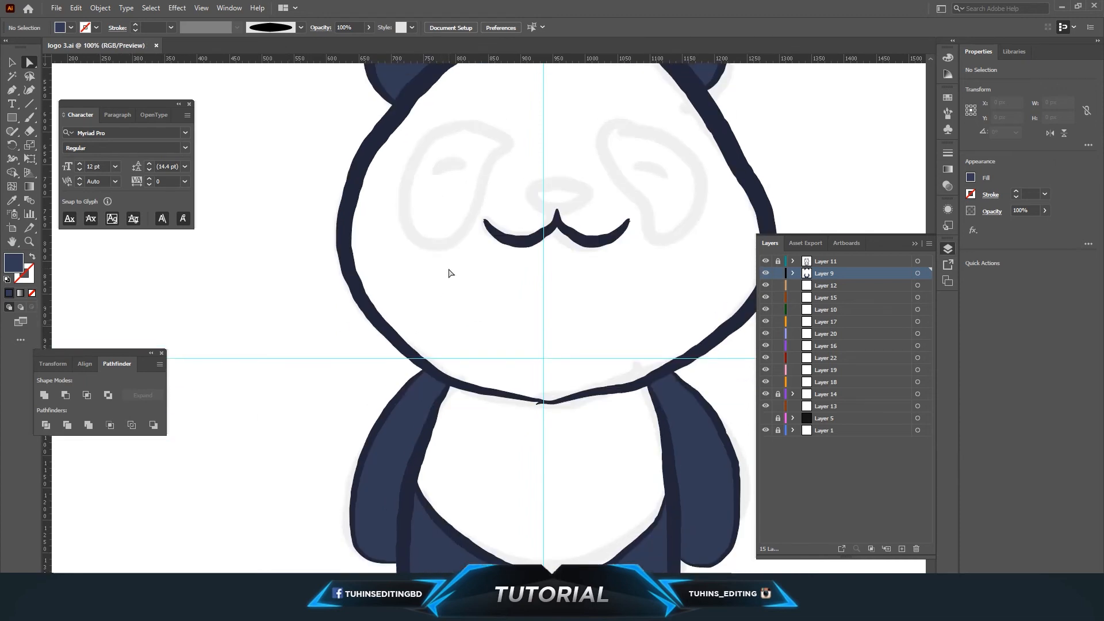
Move Layer 12 to the top of the layer stack.
scroll(450, 272, "up", 4)
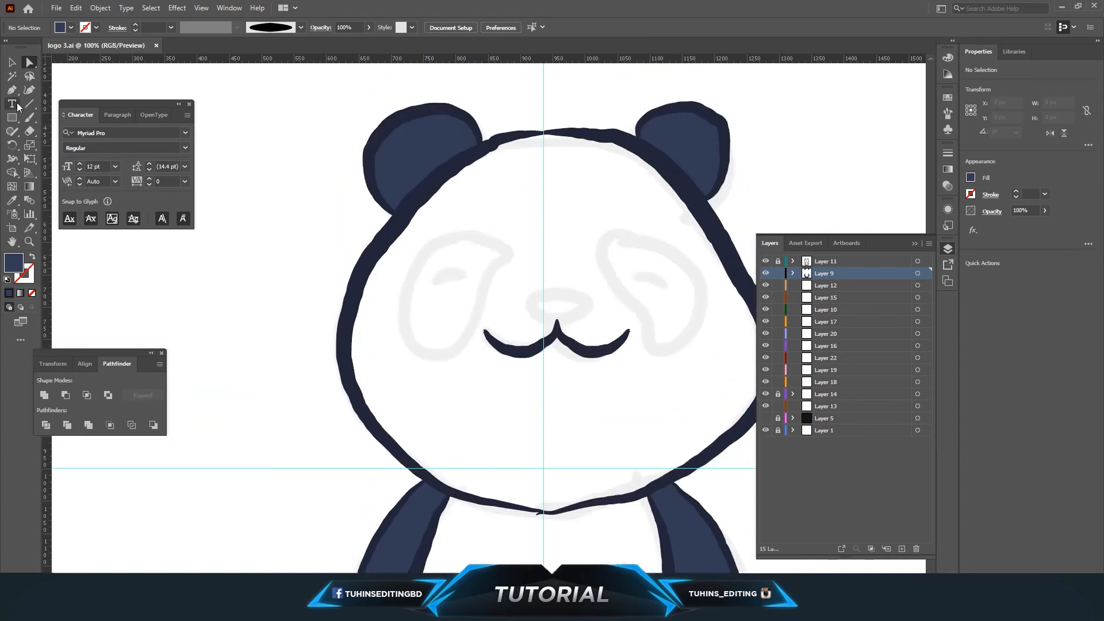
left_click(821, 264)
left_click_drag(829, 306, 819, 259)
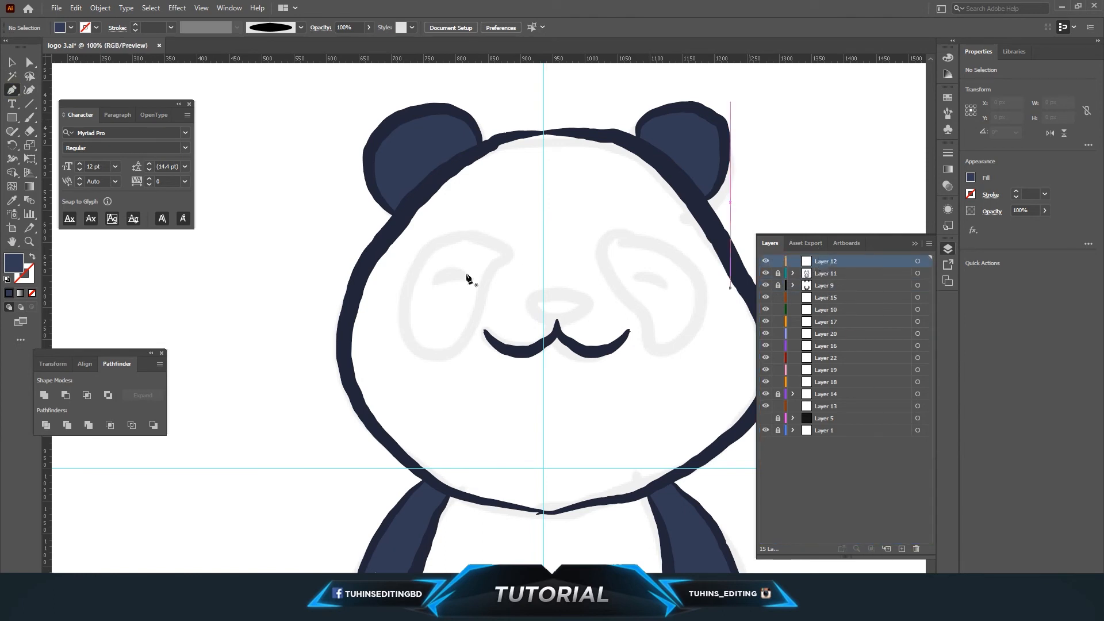
Draw a closed navy shape filling the left eye patch with the Pen tool.
left_click(489, 238)
left_click_drag(395, 281, 395, 282)
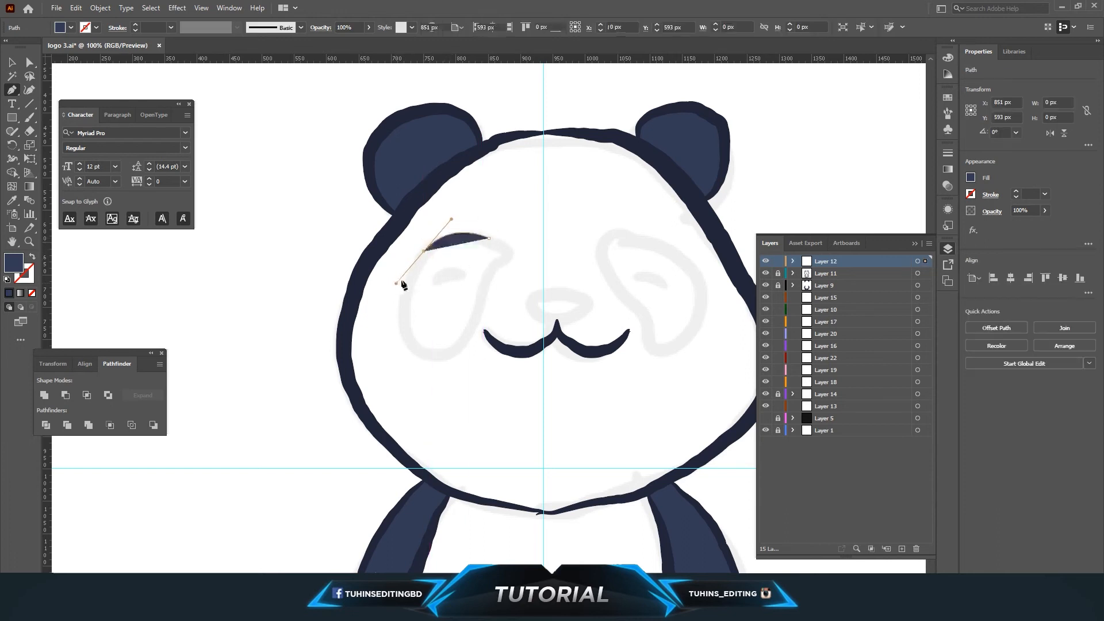
left_click_drag(408, 335, 468, 229)
left_click(407, 335)
left_click(457, 350)
left_click(502, 262)
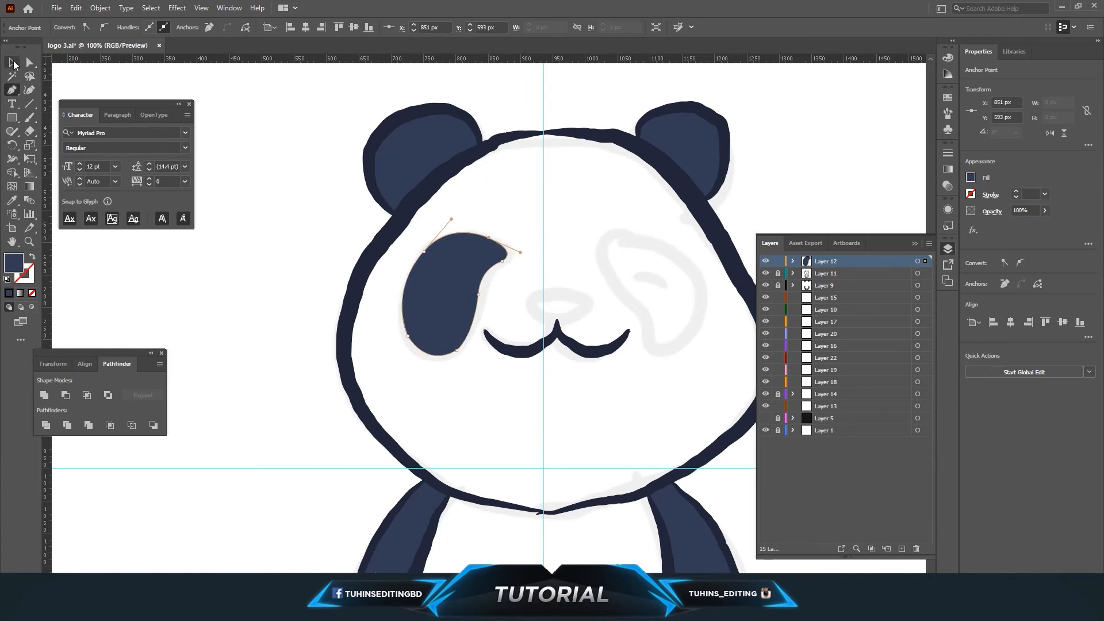
left_click(12, 62)
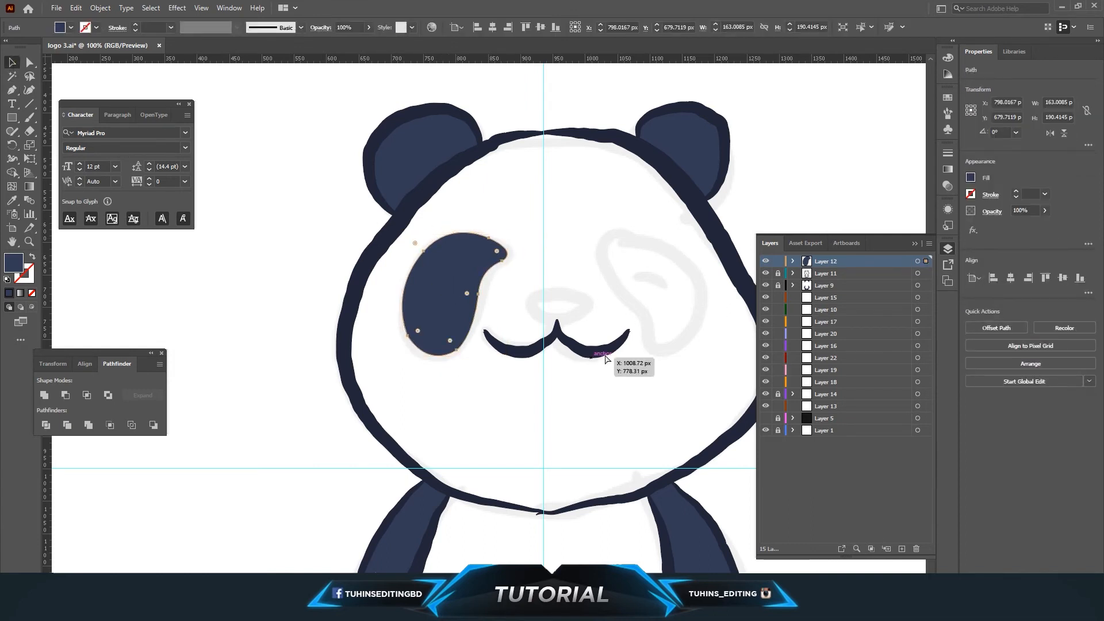
Duplicate the left eye patch, reflect the copy vertically and move it onto the right eye area.
key("ctrl+c")
key("ctrl+v")
left_click(100, 8)
left_click(270, 67)
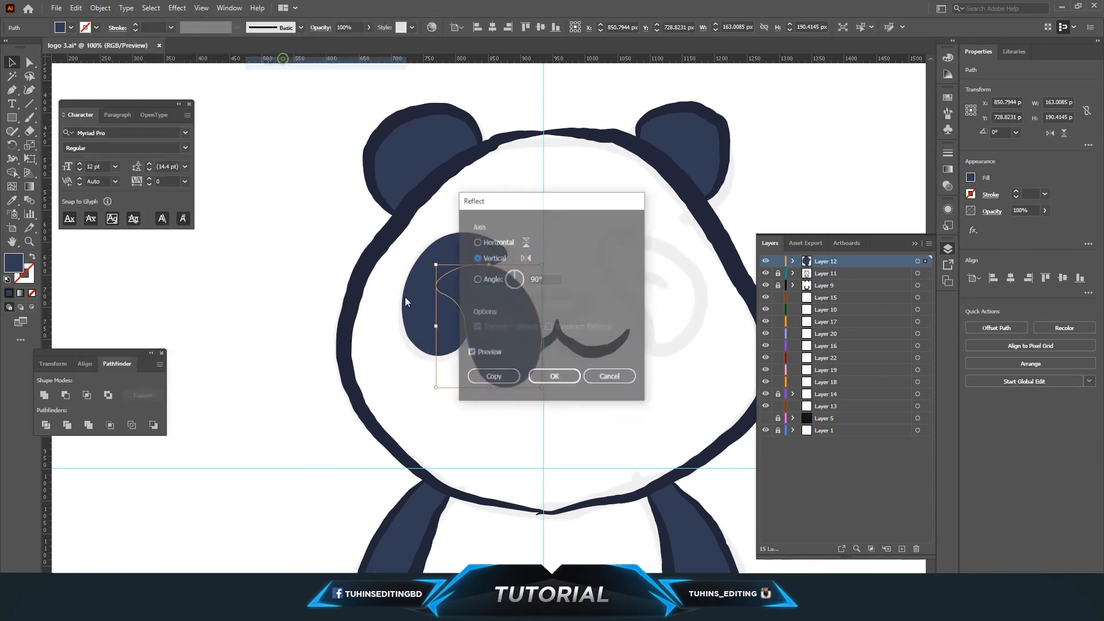
left_click(614, 375)
left_click_drag(535, 334, 675, 305)
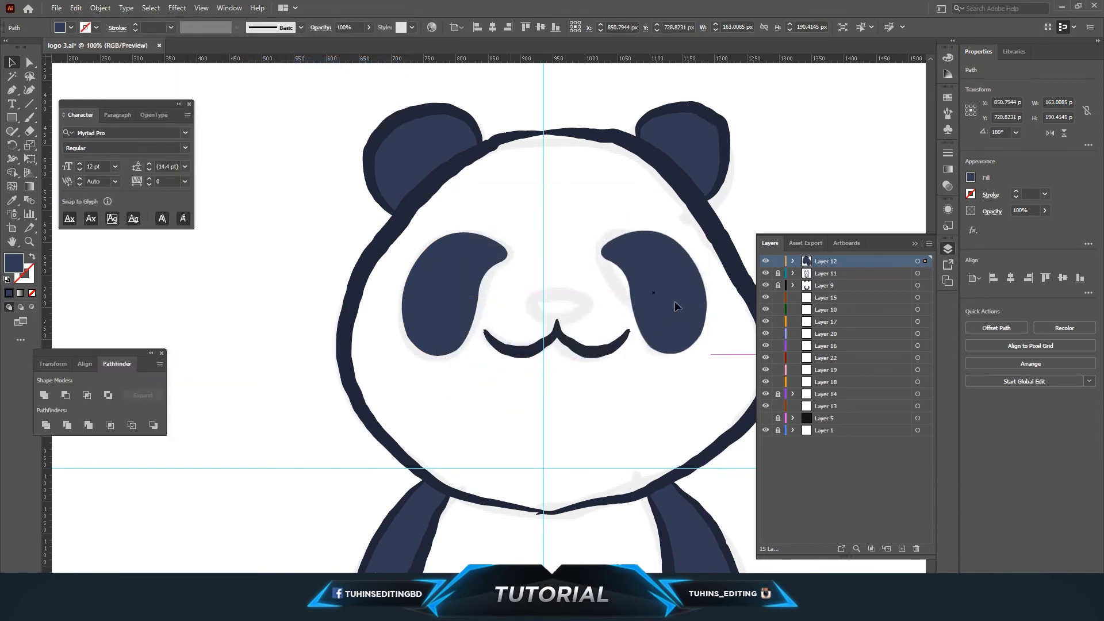
left_click_drag(709, 346, 687, 315)
left_click(642, 389)
Draw a closed navy nose shape above the mouth with the Pen tool.
key("p")
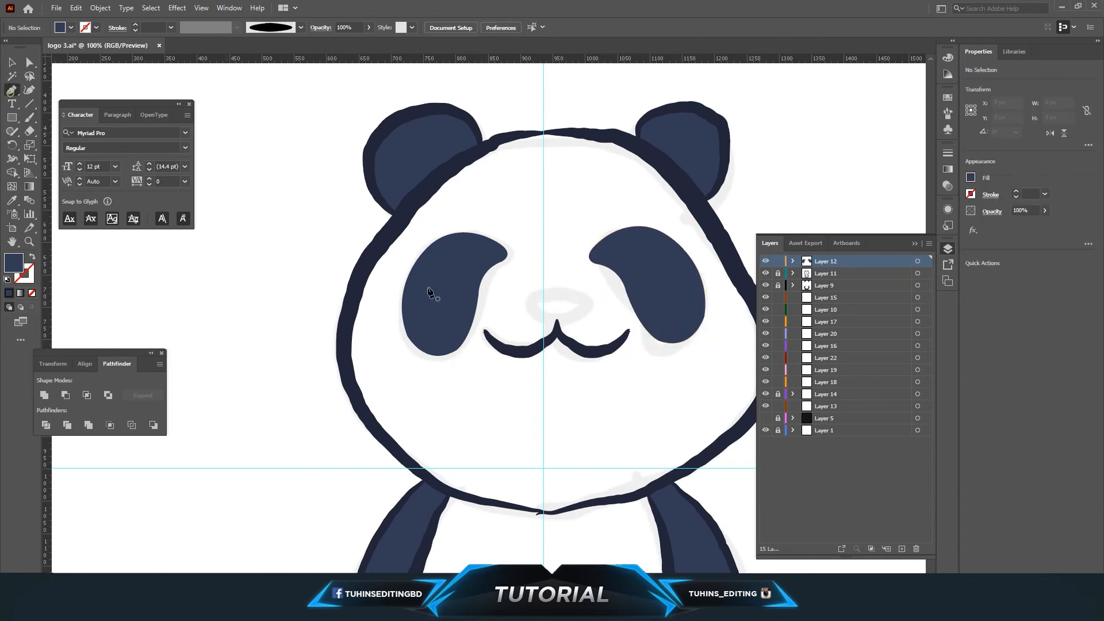
left_click(526, 300)
left_click_drag(589, 296, 596, 299)
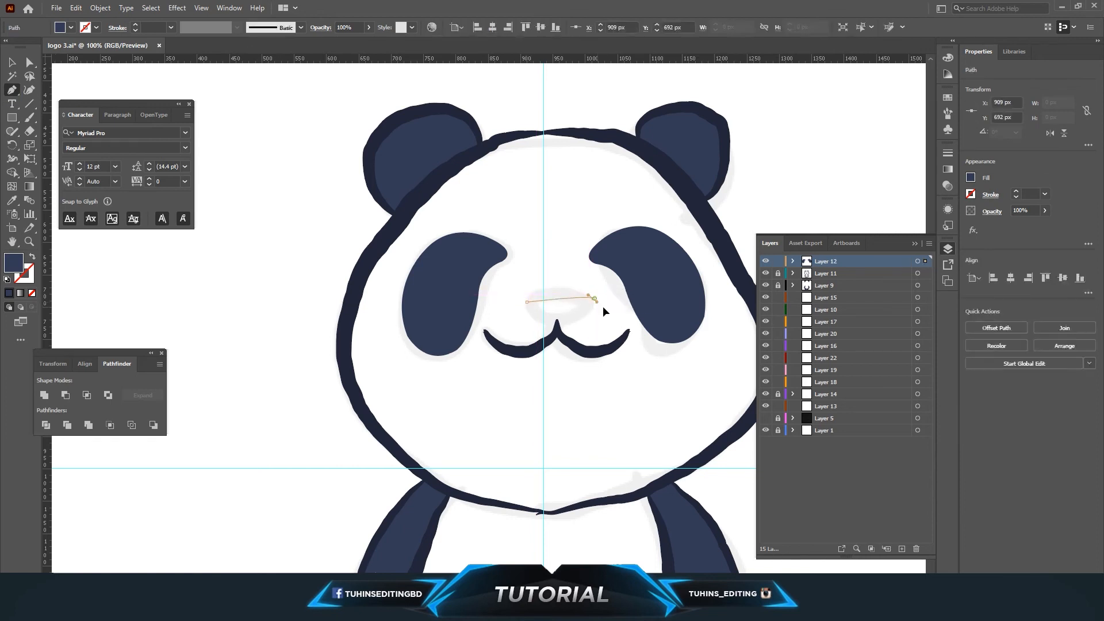
left_click_drag(643, 327, 644, 327)
key("ctrl+z")
left_click_drag(609, 289, 534, 288)
left_click(589, 311)
left_click(550, 327)
key("v")
left_click(506, 399)
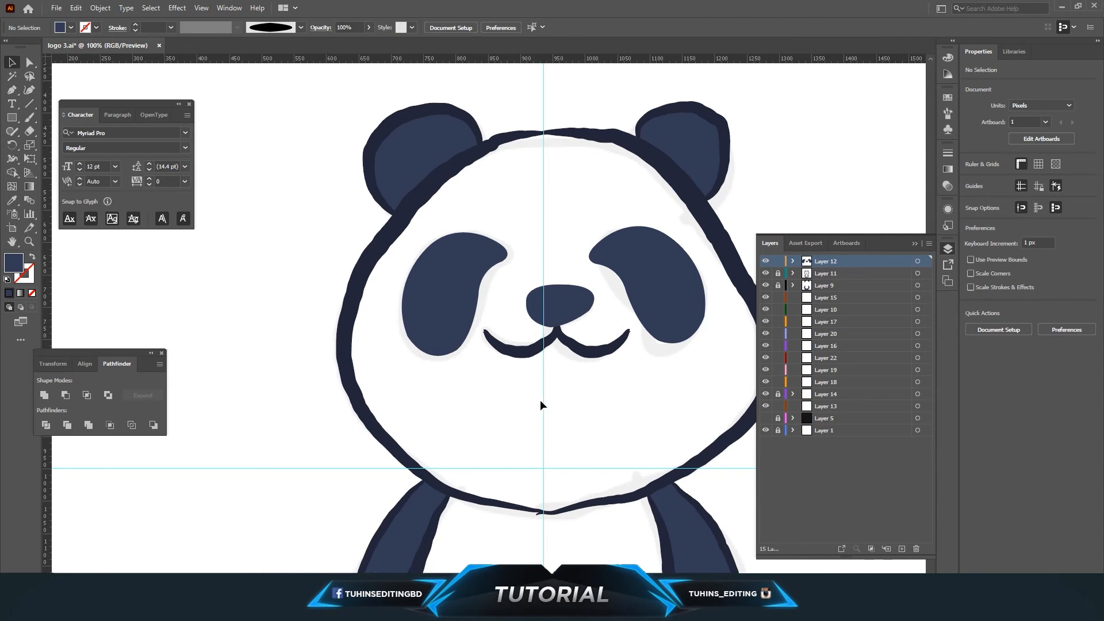
Apply the mouth's dark navy color to the nose shape with the Eyedropper.
left_click(592, 314)
left_click(566, 372)
left_click(561, 301)
key("i")
left_click(520, 354)
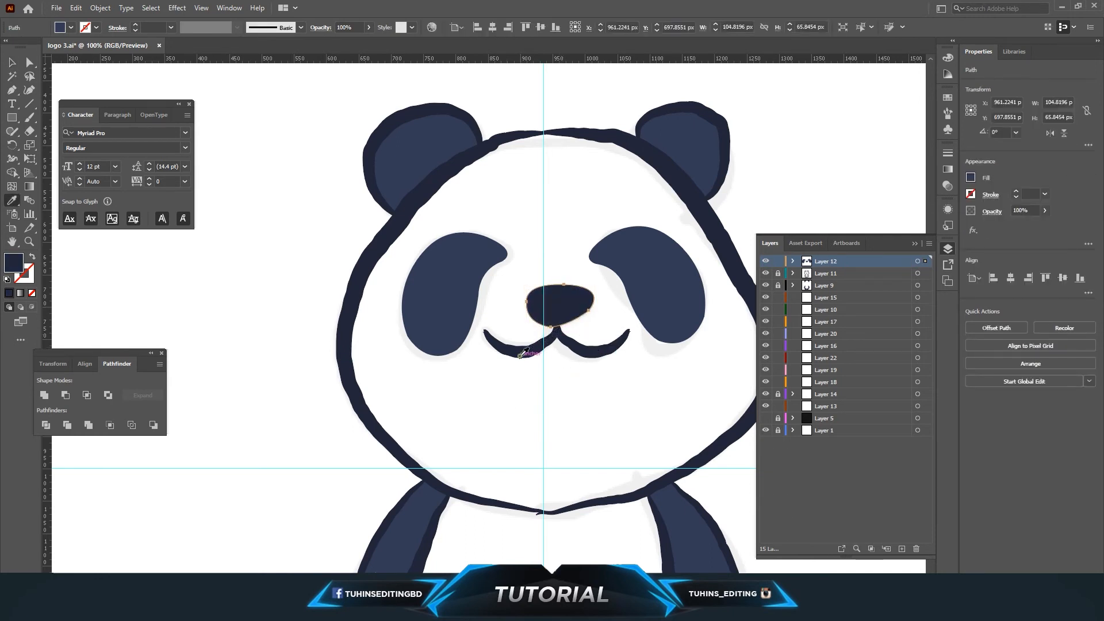
key("v")
left_click(493, 405)
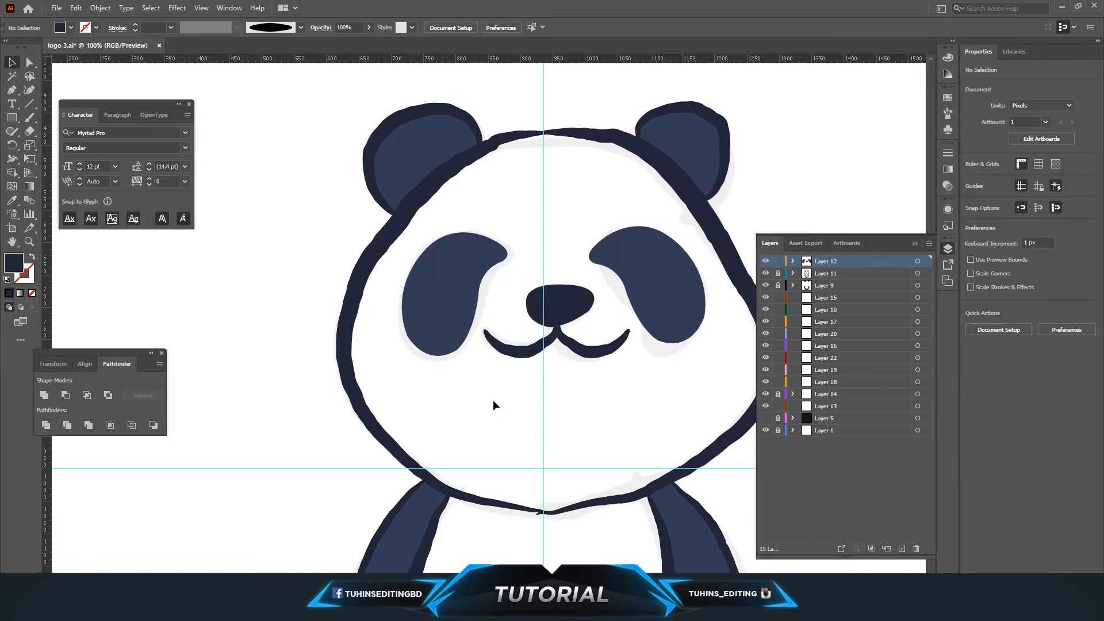
Draw a white ellipse about 79 by 21 px and place it on the nose as a highlight.
left_click_drag(14, 119, 47, 143)
left_click_drag(471, 401, 522, 412)
key("v")
key("i")
left_click(239, 401)
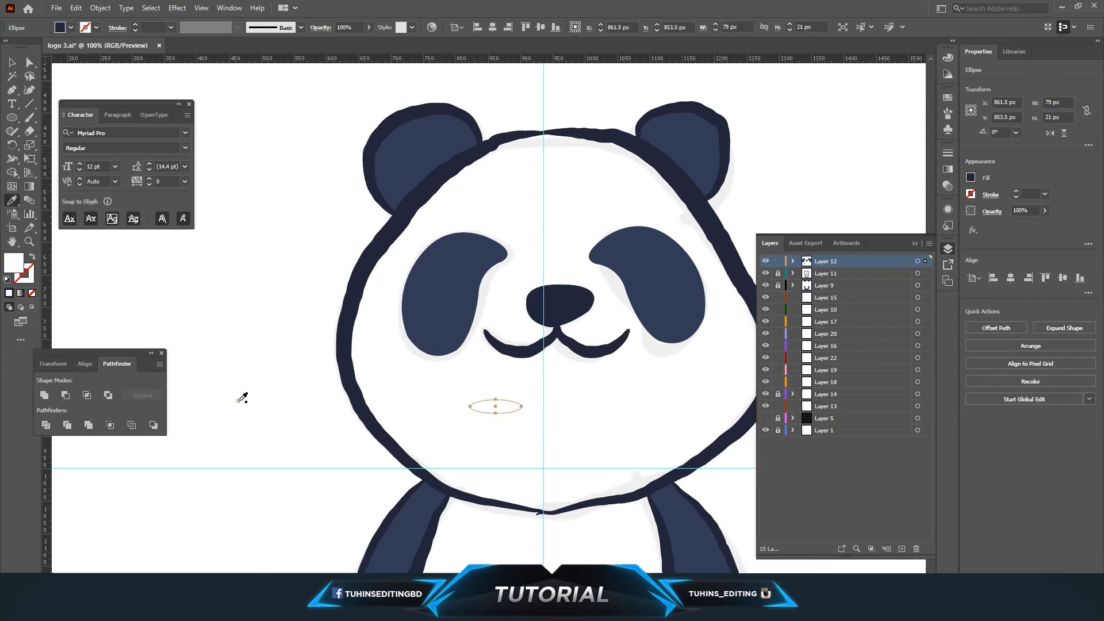
left_click(12, 62)
left_click_drag(515, 409, 556, 300)
left_click(564, 398)
left_click_drag(555, 306, 555, 306)
left_click(550, 401)
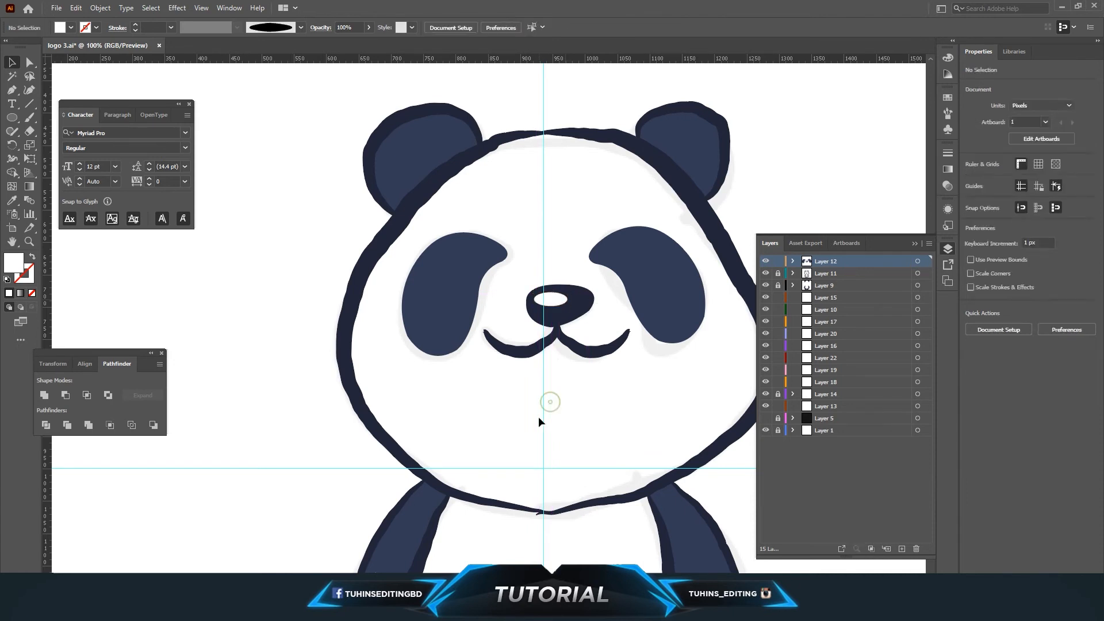
Draw a white crescent eye shape inside the left eye patch with the Pen tool.
key("ctrl+minus")
key("ctrl+minus")
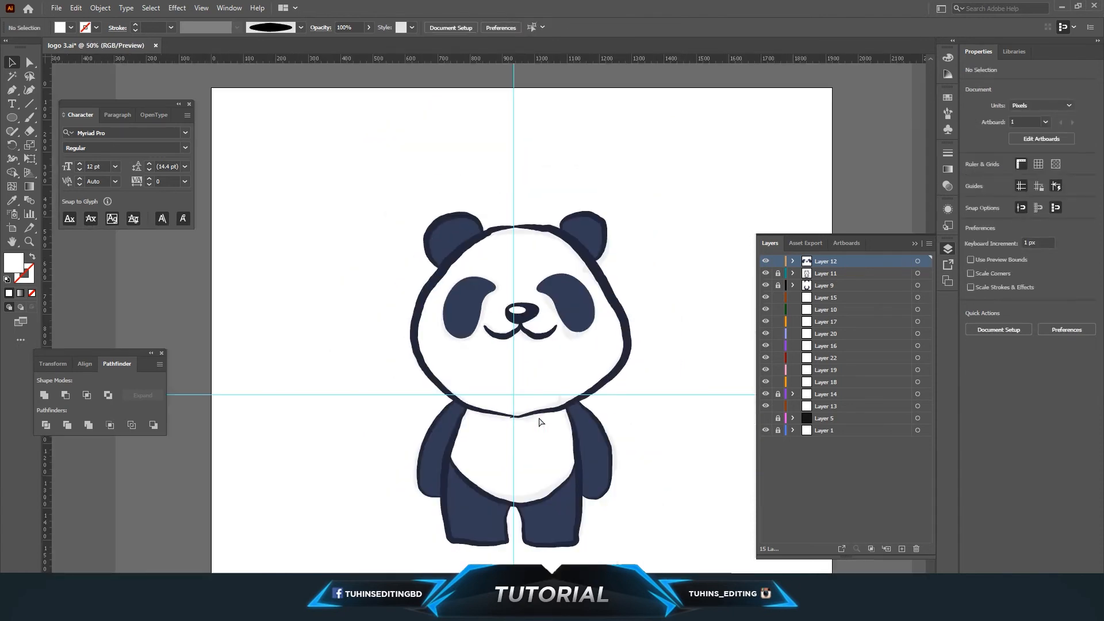
key("ctrl+plus")
key("ctrl+plus")
key("ctrl+plus")
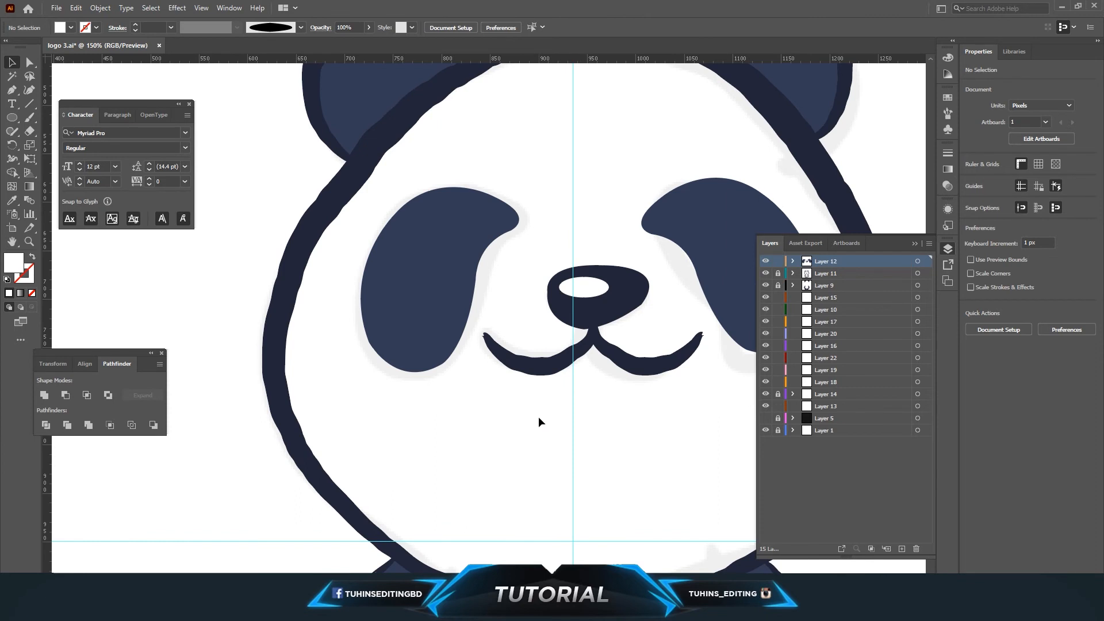
left_click(9, 92)
left_click(406, 253)
left_click_drag(464, 245, 499, 268)
left_click(464, 246)
left_click_drag(406, 254, 385, 309)
key("v")
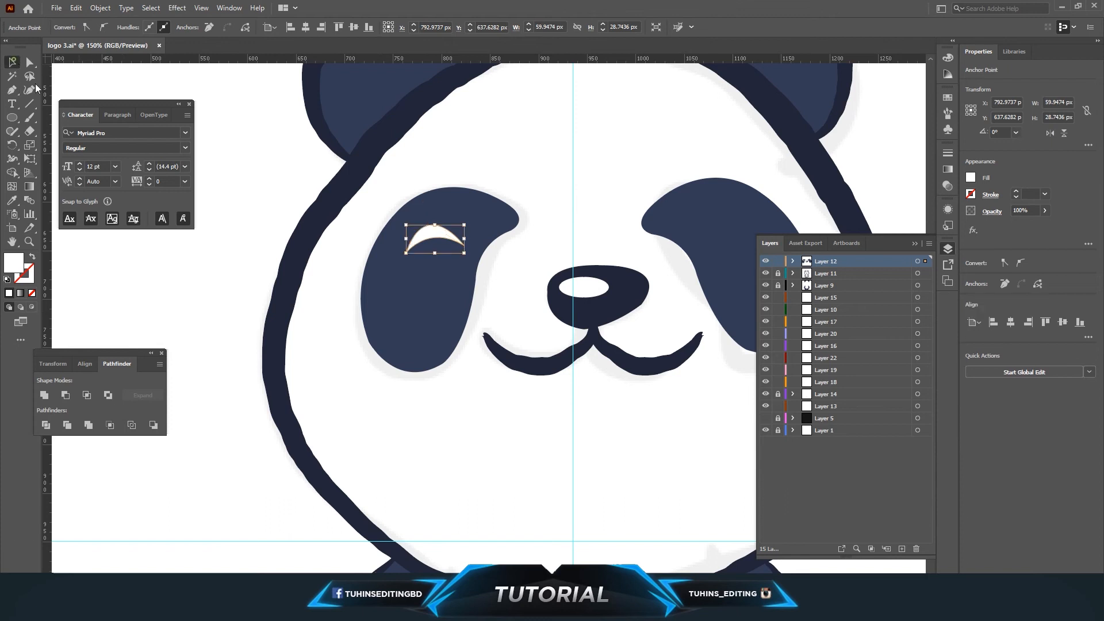
left_click_drag(406, 238, 395, 239)
left_click_drag(465, 239, 425, 247)
left_click(565, 155)
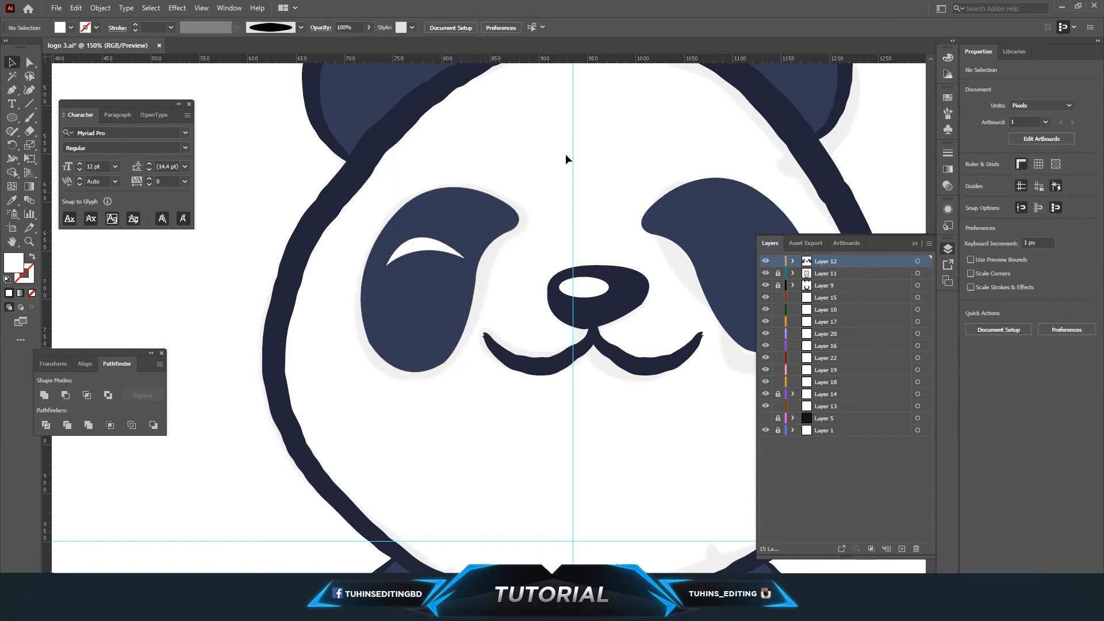
Undo the last crescent adjustment and copy the white crescent onto the right eye patch.
key("ctrl+minus")
key("ctrl+minus")
key("ctrl+z")
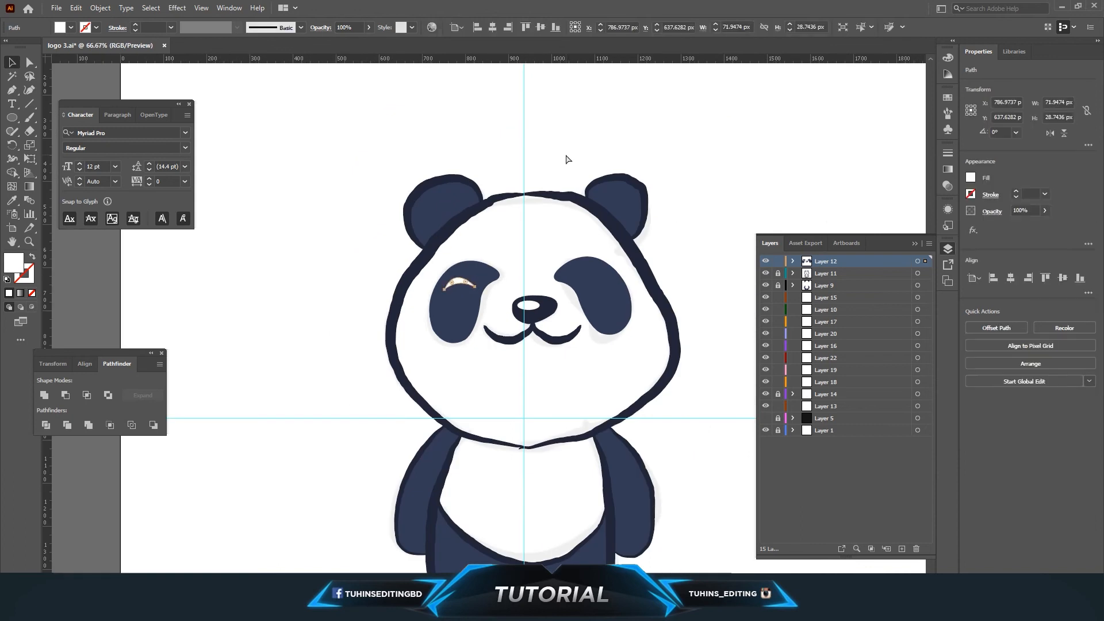
left_click(509, 274)
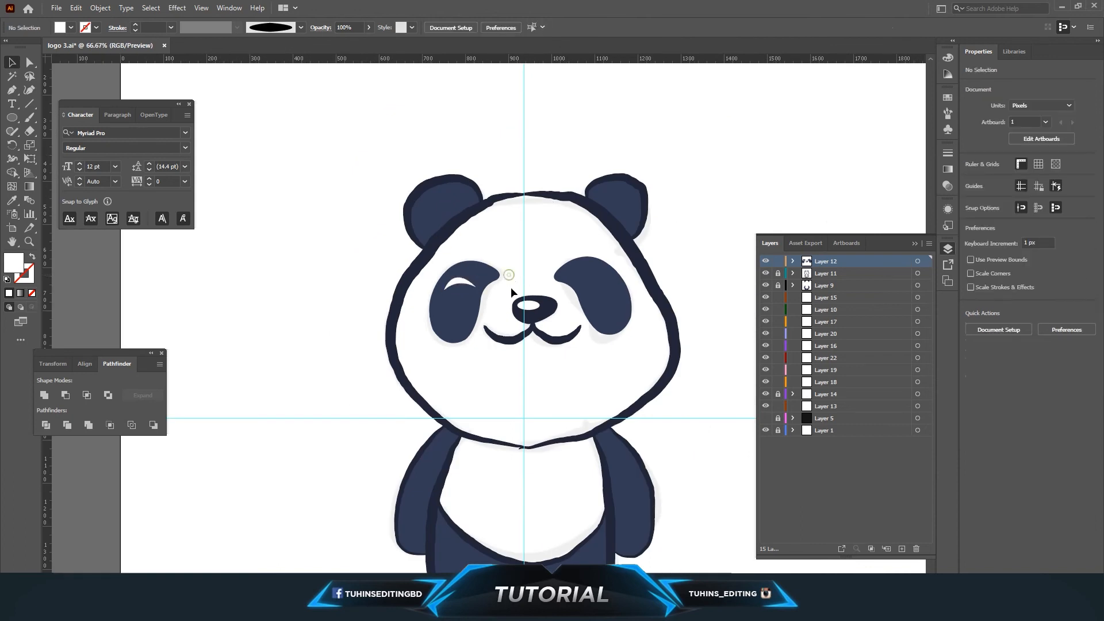
left_click_drag(468, 284, 469, 284)
left_click(525, 303)
left_click(460, 283)
left_click_drag(551, 282, 596, 281)
left_click(540, 233)
Hide Layer 1 to preview the panda without the sketch.
key("ctrl+minus")
key("ctrl+minus")
key("ctrl+equal")
key("ctrl+equal")
key("ctrl+equal")
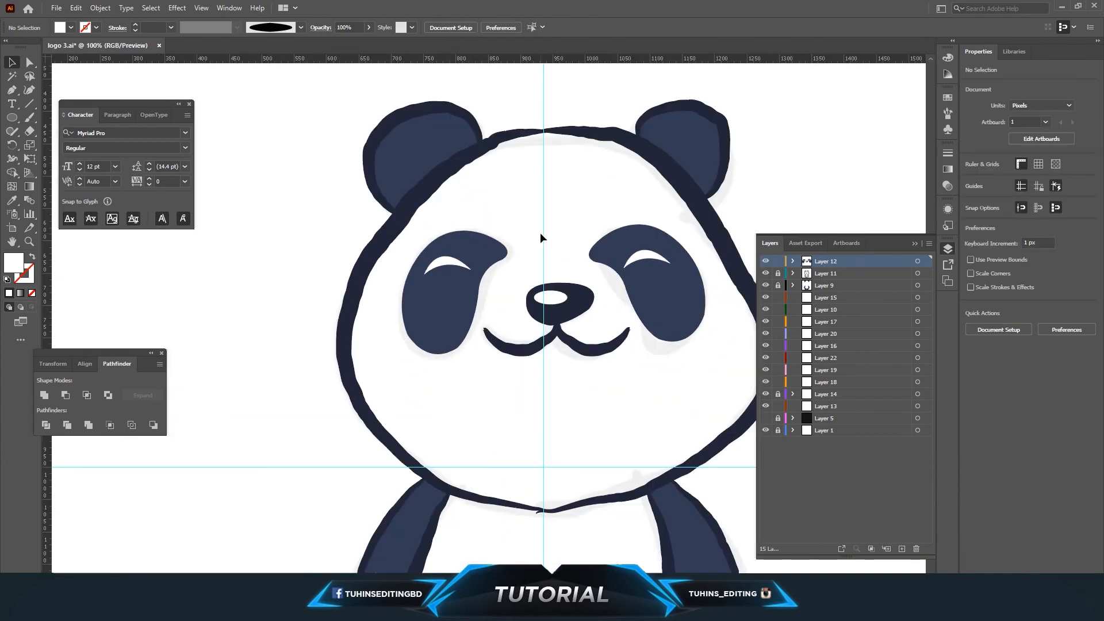
scroll(540, 234, "down", 4)
key("ctrl+minus")
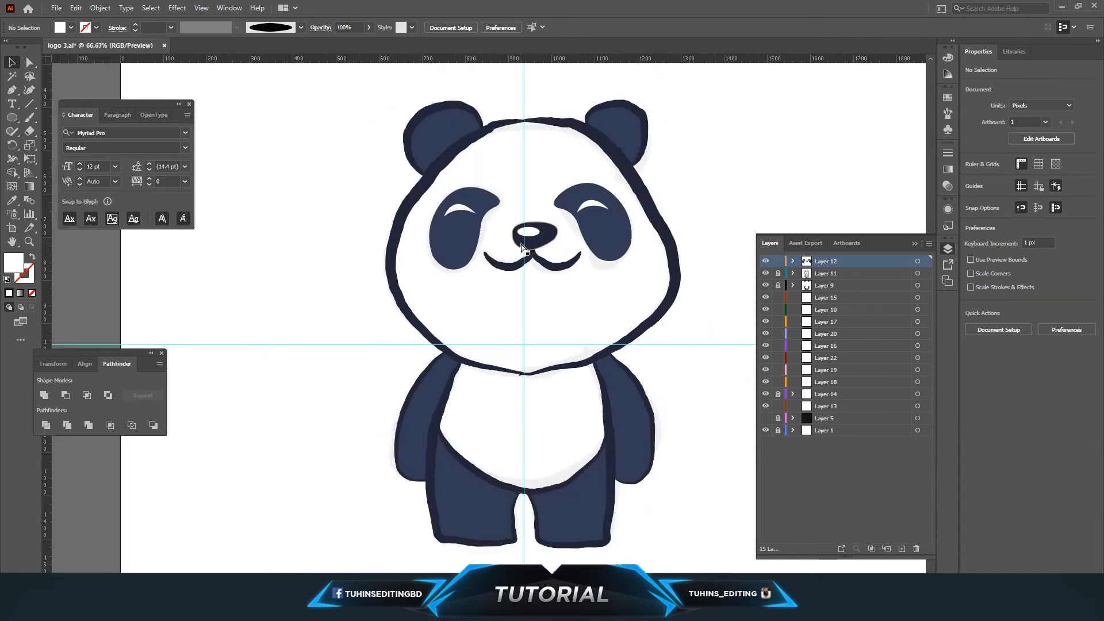
key("ctrl+minus")
left_click(765, 431)
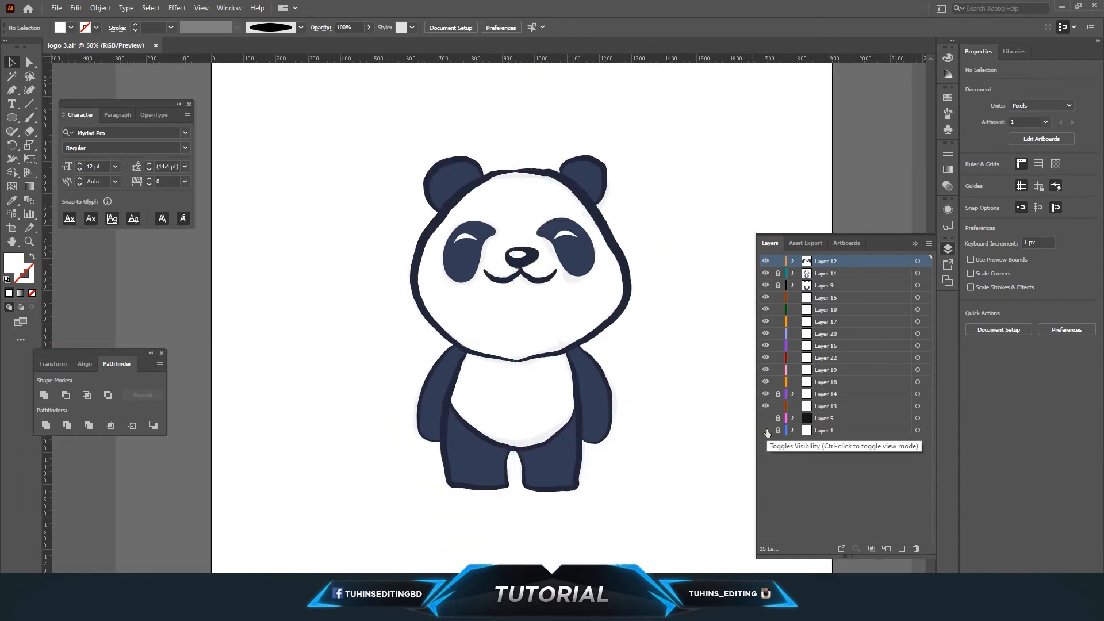
scroll(673, 345, "up", 3)
scroll(673, 350, "down", 1)
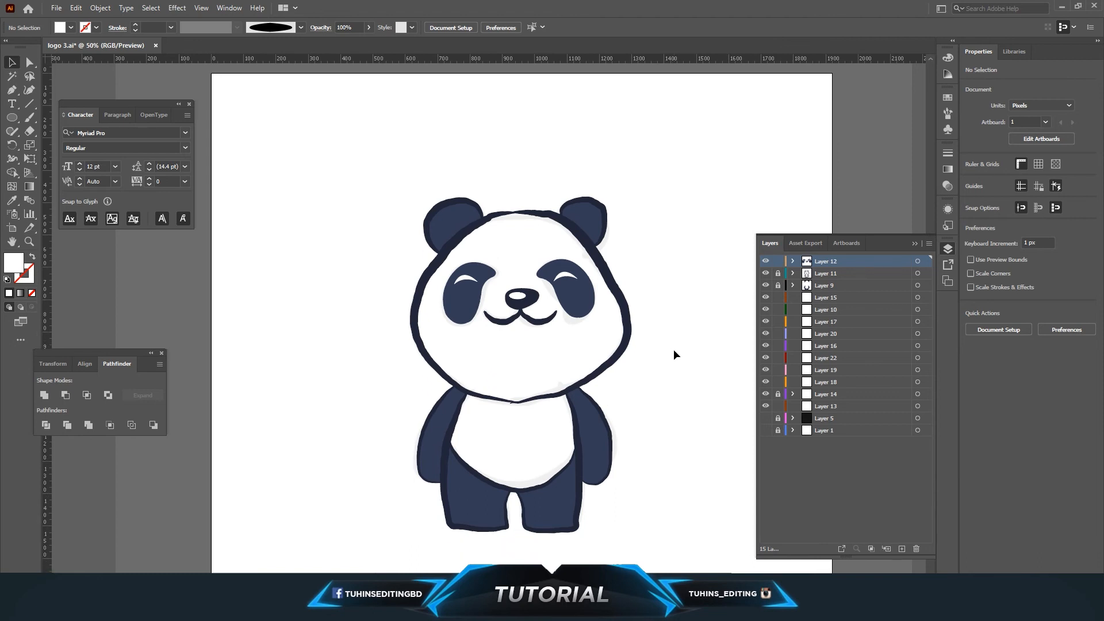
Move Layer 11 back to the top of the layer stack.
key("ctrl+plus")
key("ctrl+plus")
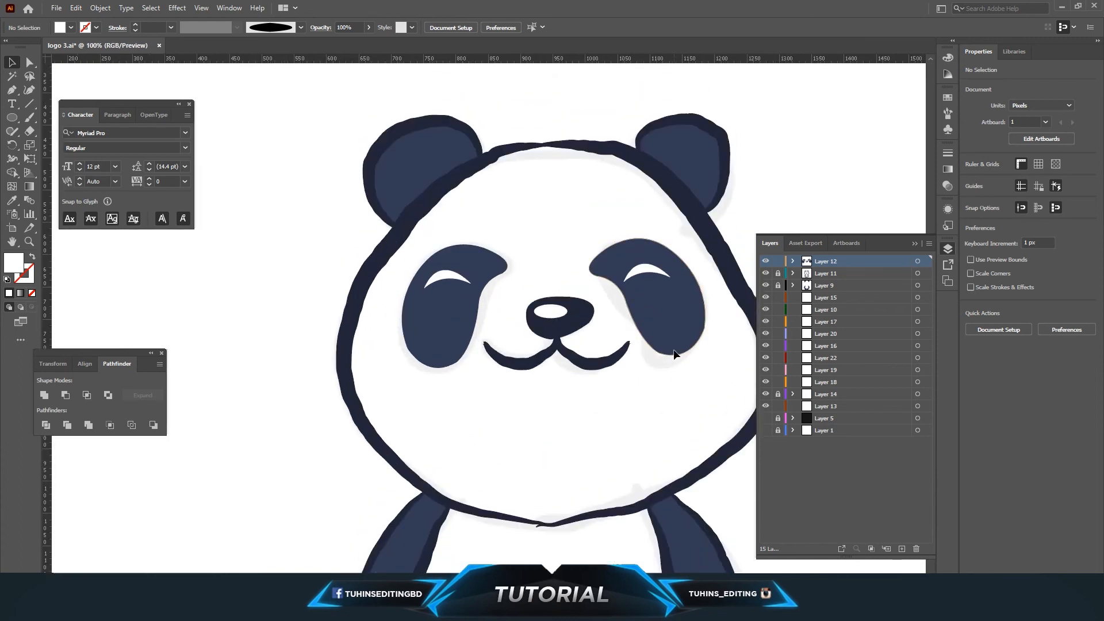
scroll(537, 229, "up", 3)
scroll(537, 229, "up", 1)
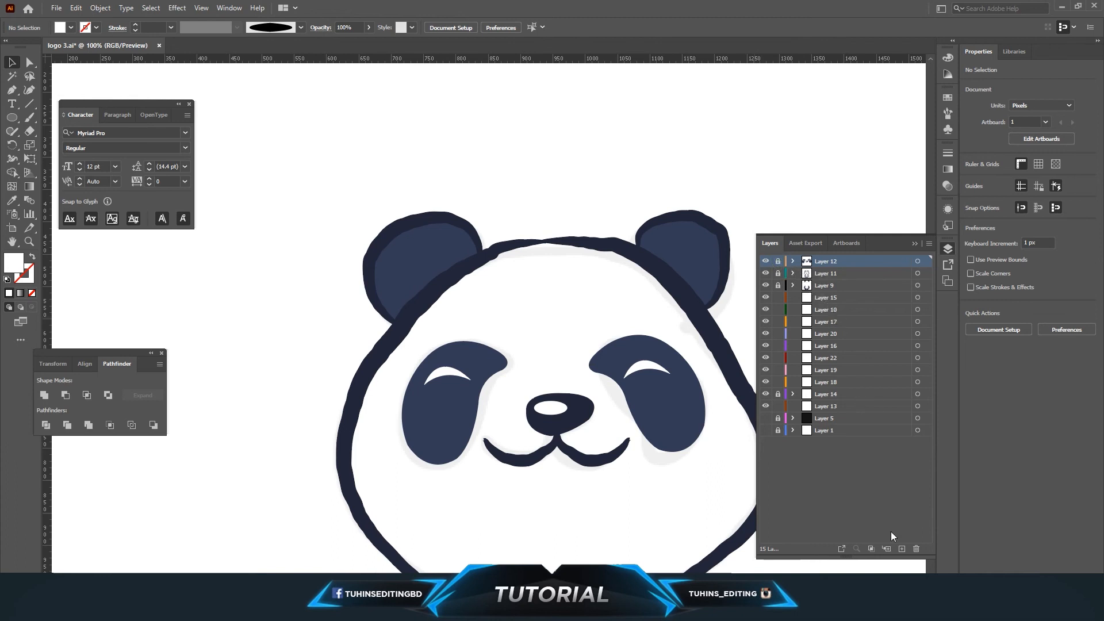
left_click(765, 274)
left_click(765, 273)
left_click(823, 273)
left_click_drag(823, 268, 825, 259)
scroll(598, 405, "down", 3)
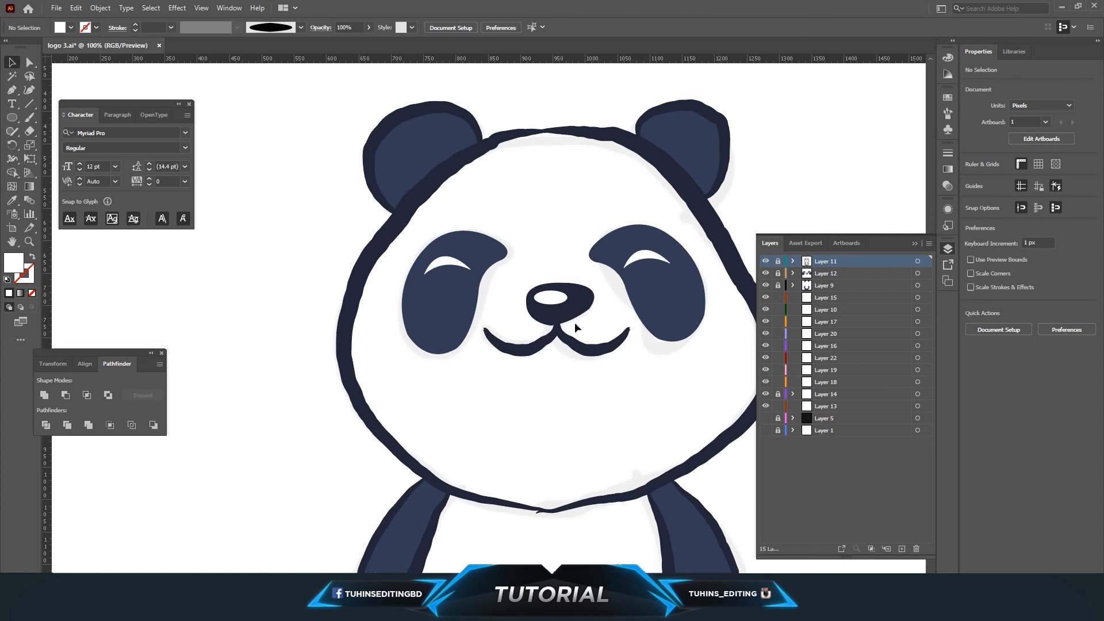
scroll(574, 322, "down", 1)
Select Layer 15 and trace a white shape along the head outline with the Pen tool.
left_click(12, 90)
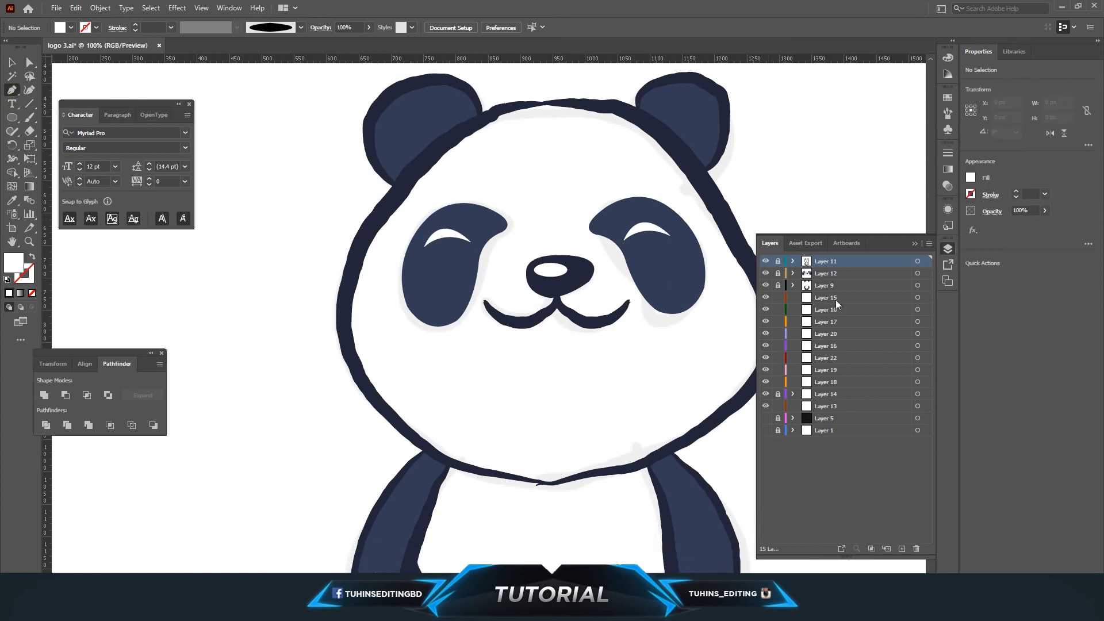
left_click(826, 282)
left_click(813, 299)
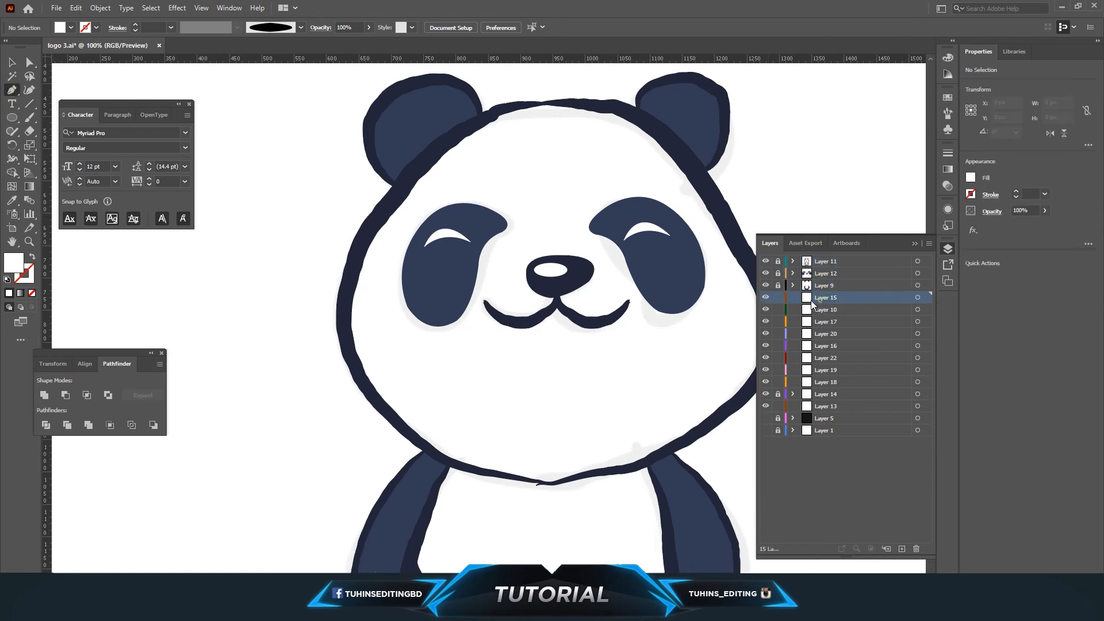
left_click_drag(488, 119, 441, 152)
left_click_drag(415, 166, 352, 272)
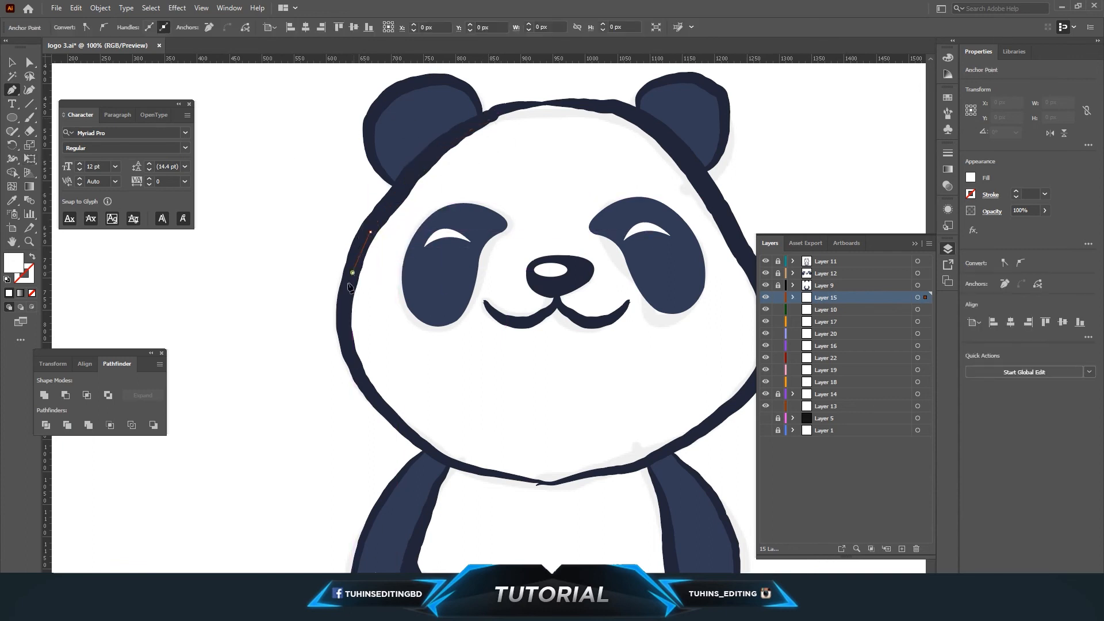
left_click(347, 337)
left_click(367, 390)
left_click(411, 435)
left_click(449, 461)
left_click(509, 479)
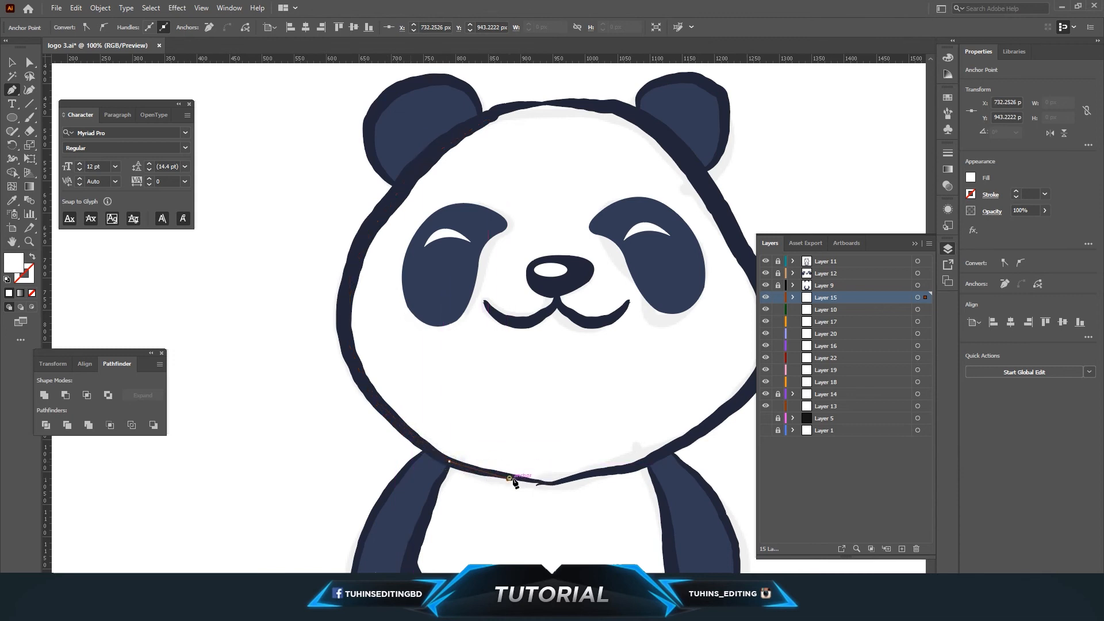
left_click_drag(550, 483, 554, 484)
left_click(609, 472)
left_click(666, 451)
left_click(723, 422)
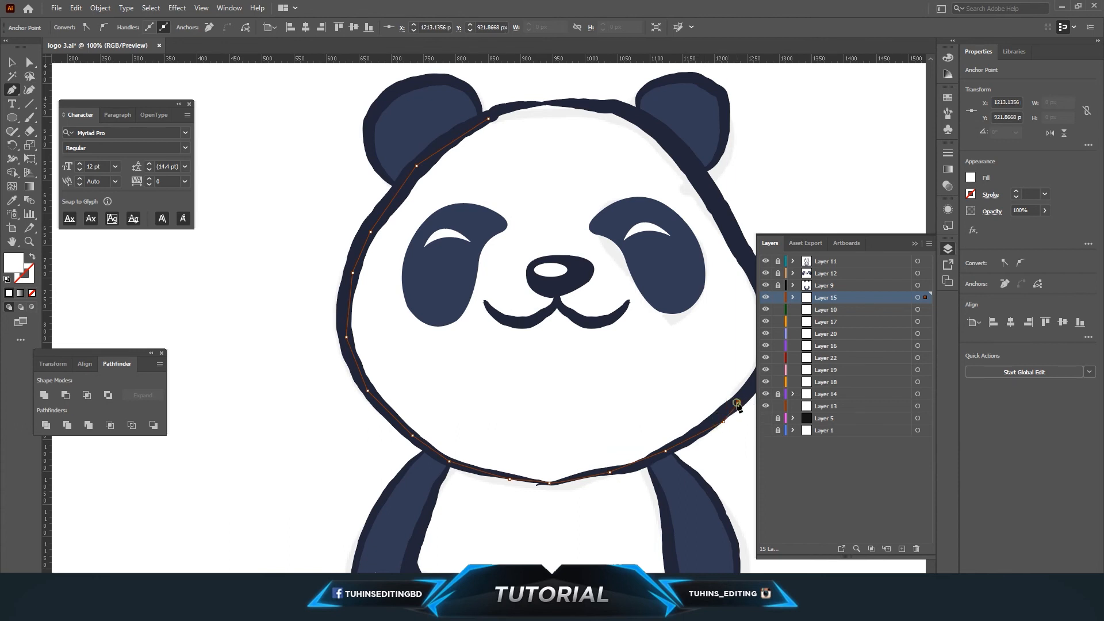
key("ctrl+minus")
left_click(505, 261)
left_click(473, 193)
left_click(443, 152)
left_click(416, 127)
left_click(396, 120)
left_click(375, 120)
left_click(330, 125)
left_click(317, 132)
left_click(36, 61)
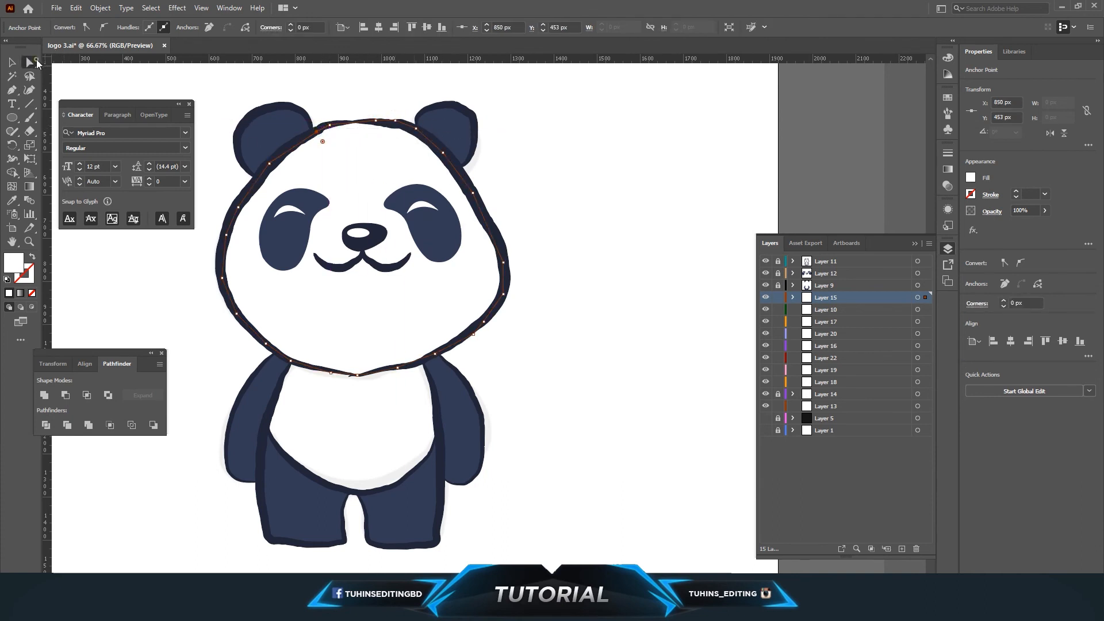
left_click(138, 321)
Trace a white fill shape over the panda's chest and belly with the Pen tool, closing the path.
key("p")
left_click(291, 361)
left_click(283, 380)
left_click(273, 402)
left_click(266, 427)
left_click(279, 448)
left_click(299, 467)
left_click(330, 485)
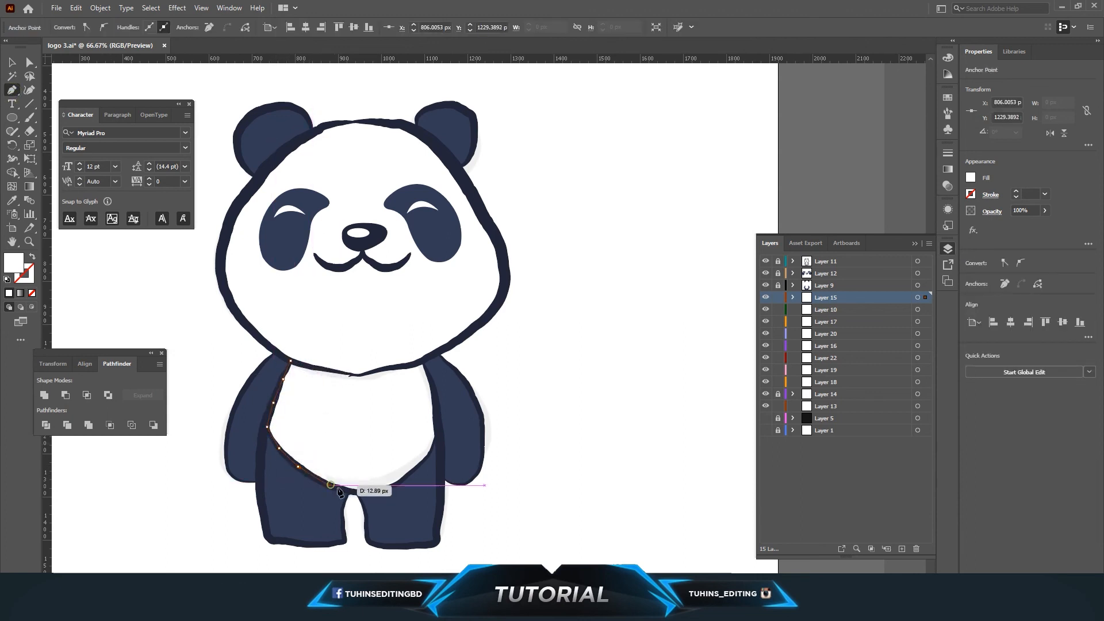
left_click(358, 494)
left_click(384, 488)
left_click(401, 482)
left_click(418, 466)
left_click(430, 455)
left_click(436, 438)
left_click(438, 424)
left_click(432, 387)
left_click(423, 362)
left_click(407, 346)
left_click(342, 346)
left_click(314, 346)
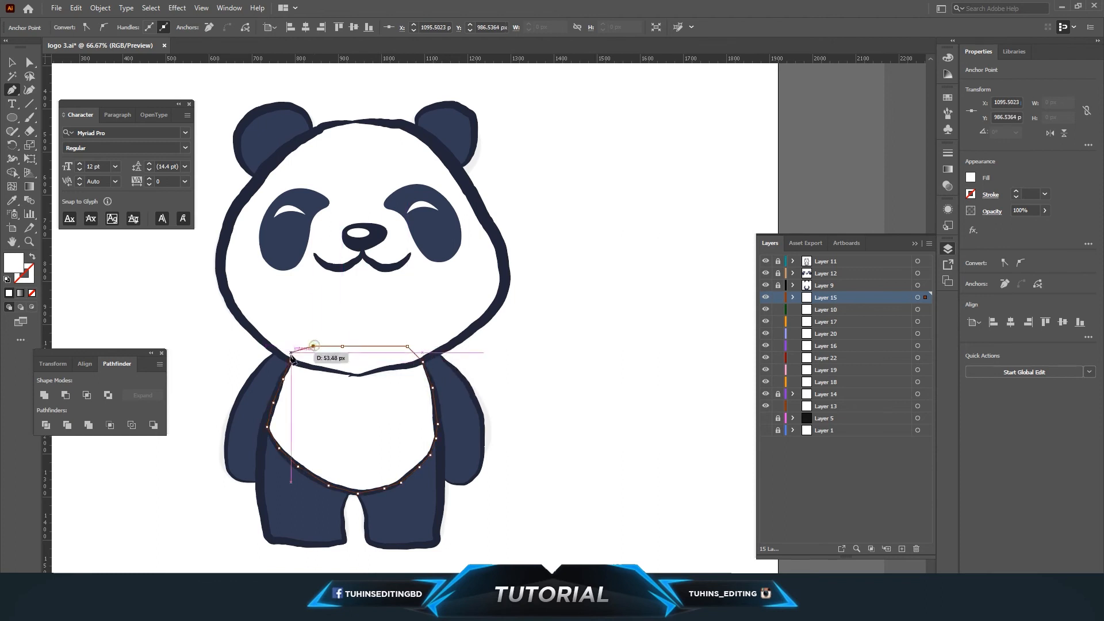
left_click(291, 359)
left_click(29, 63)
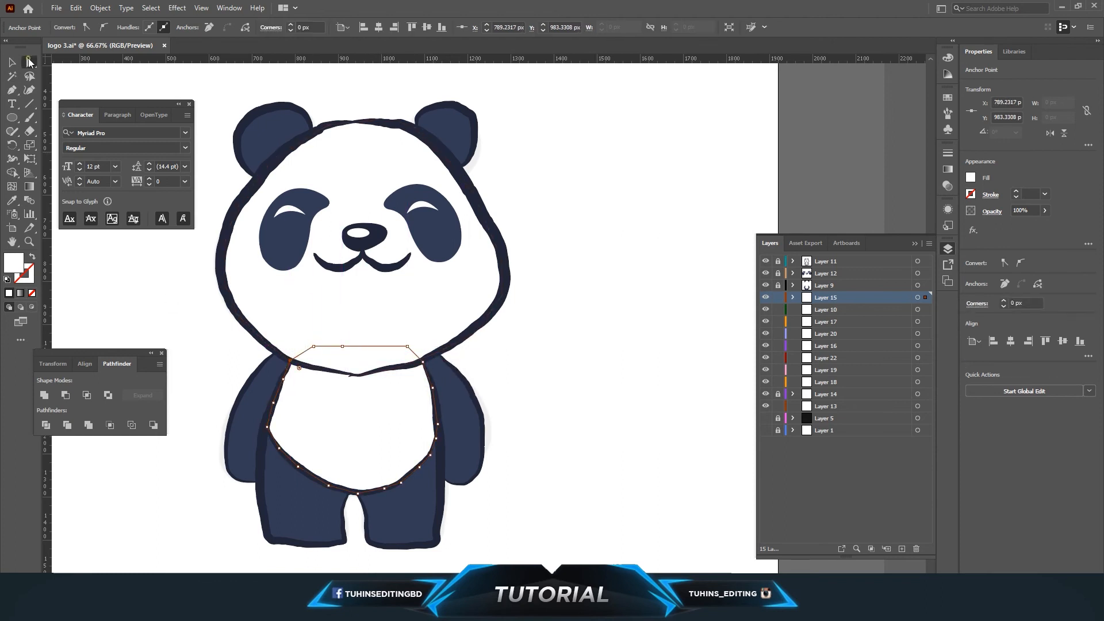
left_click(575, 388)
scroll(575, 388, "up", 1)
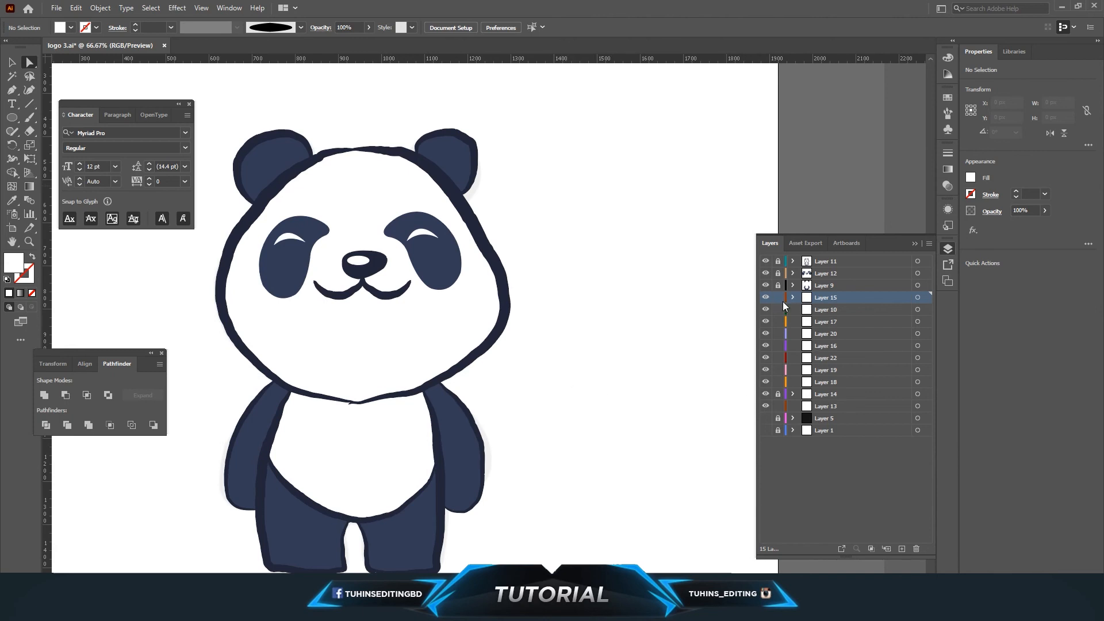
Add a new layer and pen a thin curved shape along the neck line, filling it with navy sampled from the body.
left_click(900, 548)
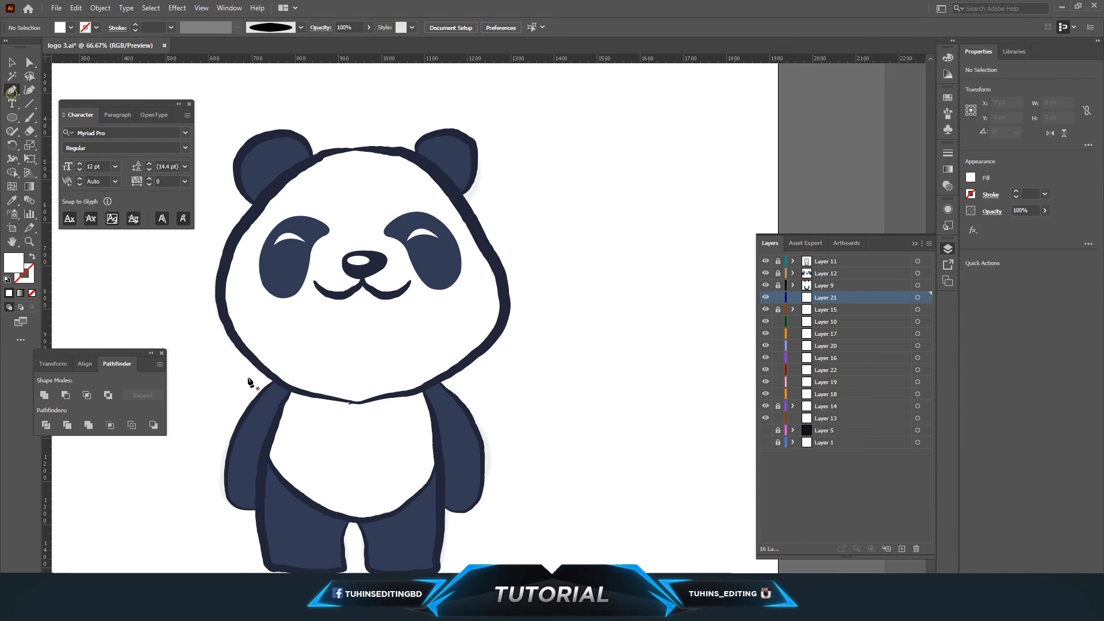
left_click(321, 398)
mouse_move(422, 390)
left_mouse_down()
mouse_move(462, 348)
mouse_move(452, 344)
mouse_move(430, 402)
left_mouse_up()
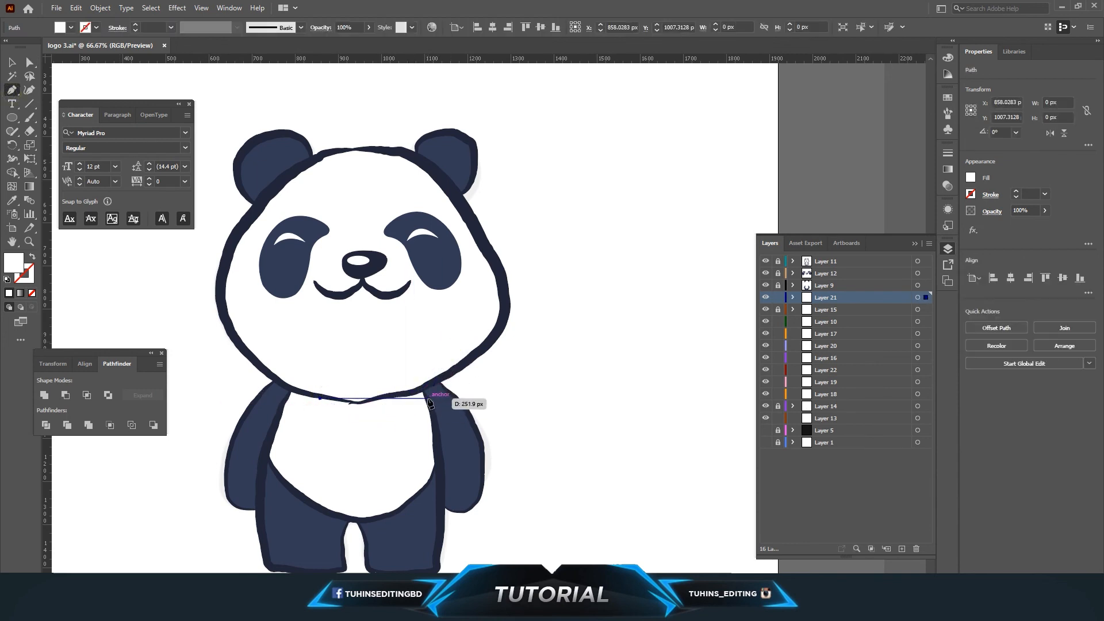
left_click_drag(475, 368, 484, 366)
left_click(429, 398)
left_click(422, 390)
left_click(393, 395)
left_click(379, 398)
left_click(322, 394)
left_click(320, 399)
key("i")
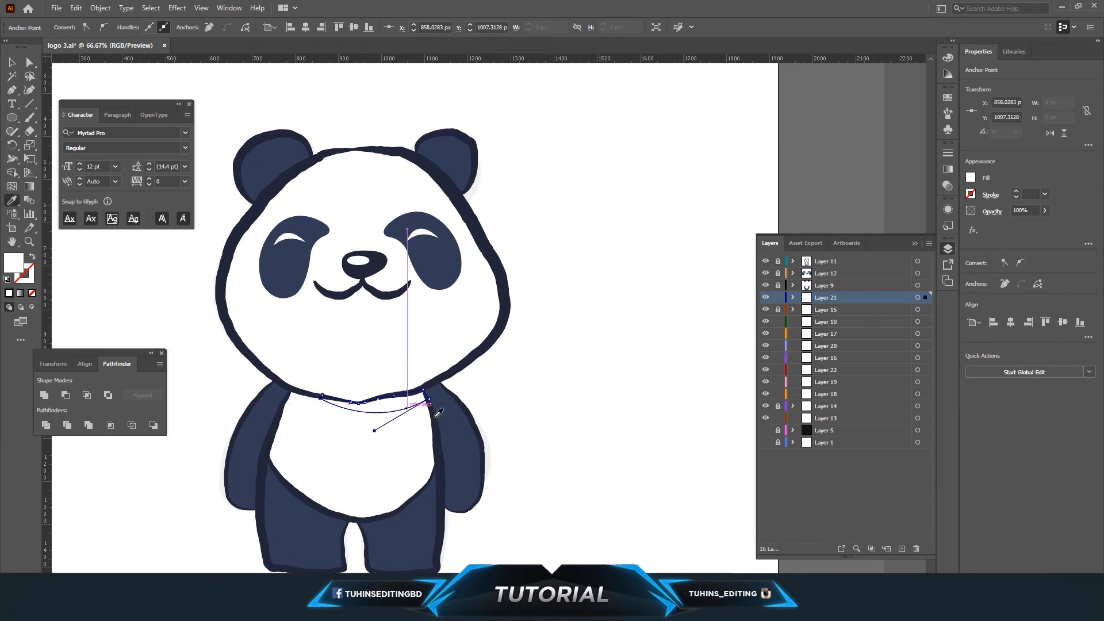
left_click(445, 424)
Recolor the neck shape's fill to light blue #7B88AD.
key("v")
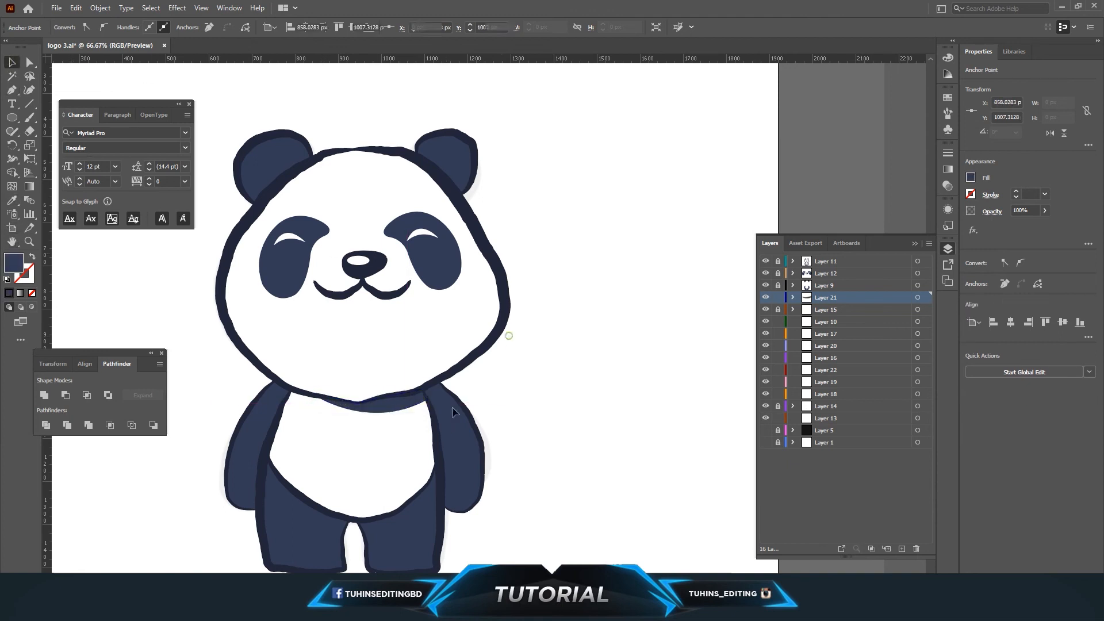
left_click(373, 397)
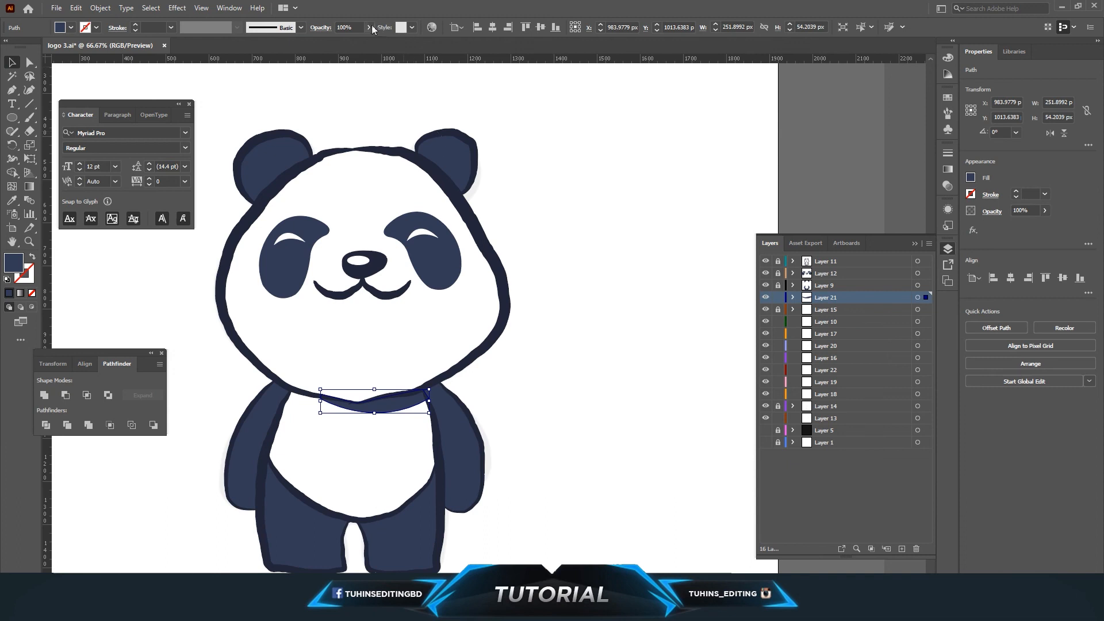
left_click_drag(329, 44, 377, 43)
double_click(13, 263)
left_click(457, 299)
left_click_drag(456, 299, 447, 320)
key("Return")
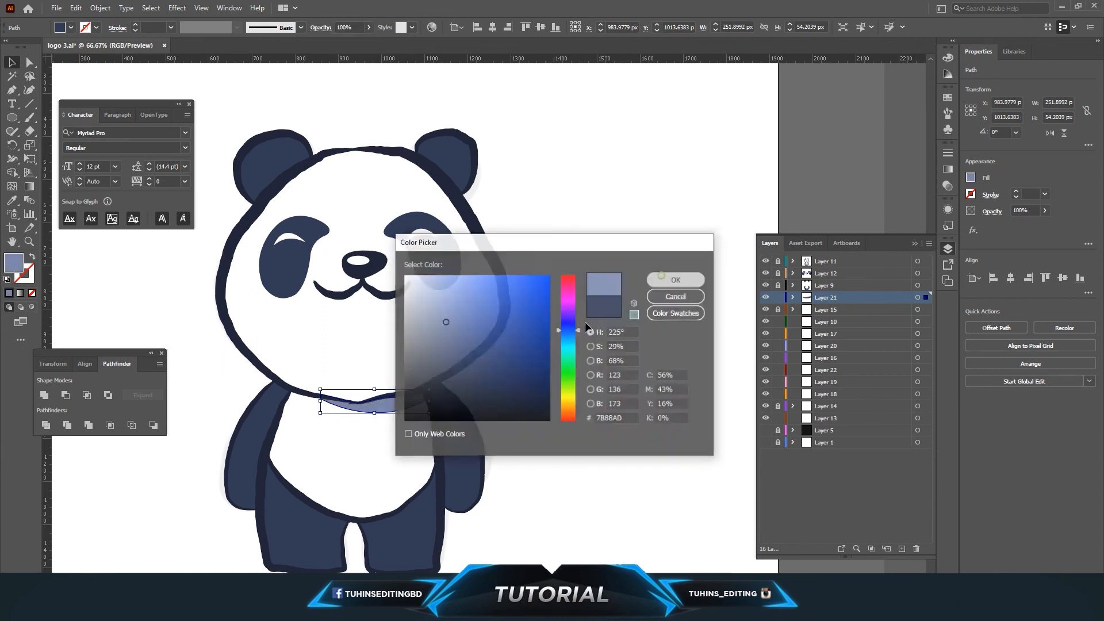
left_click(572, 328)
scroll(572, 331, "up", 2)
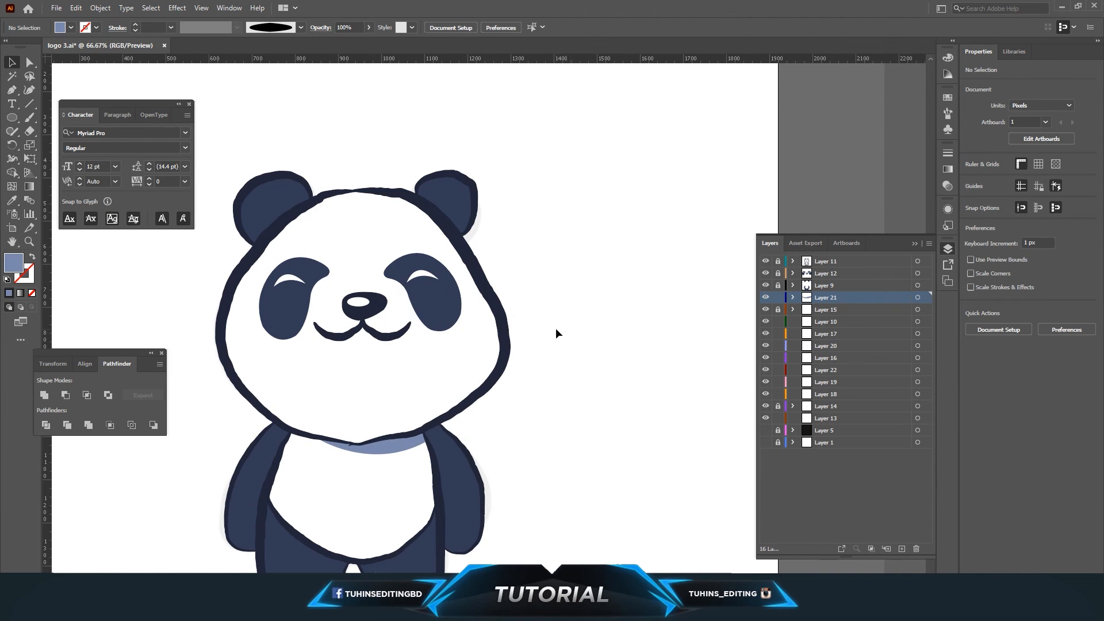
Pen a light-blue shadow shape along the head's right edge down to the neck.
left_click(12, 90)
left_click(329, 439)
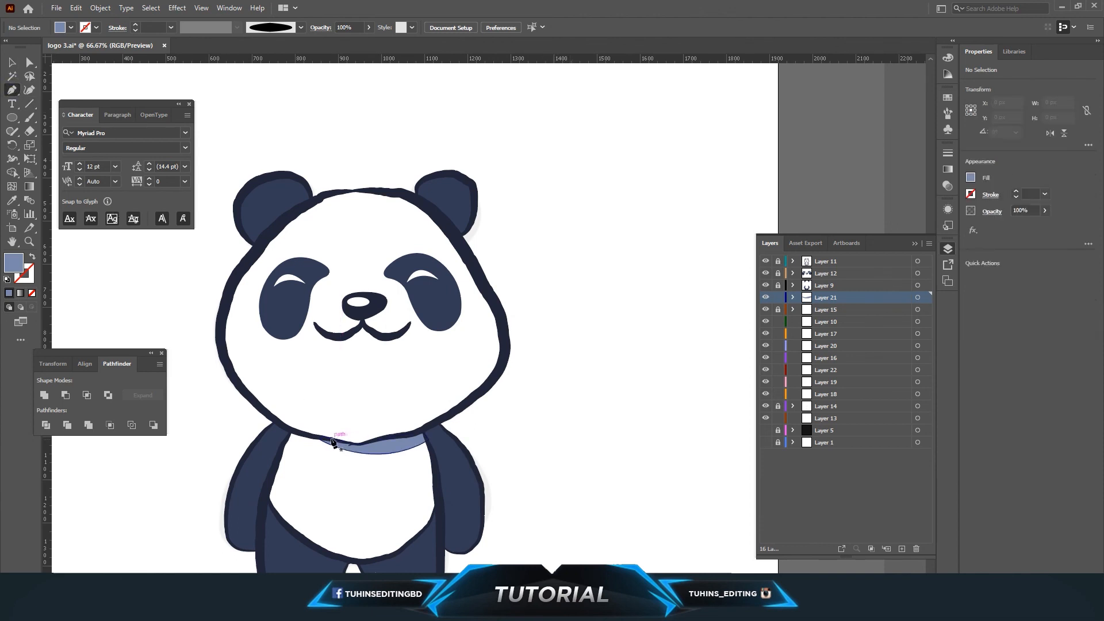
left_click_drag(482, 362, 552, 277)
left_click(482, 363)
left_click_drag(485, 286, 468, 234)
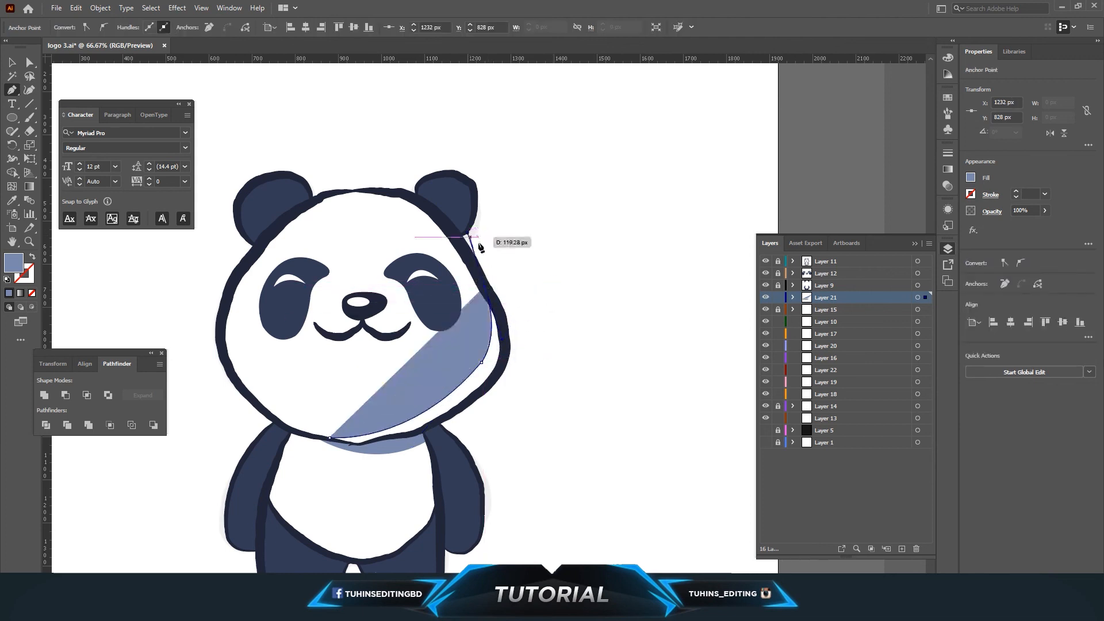
left_click_drag(500, 319, 506, 345)
left_click(506, 346)
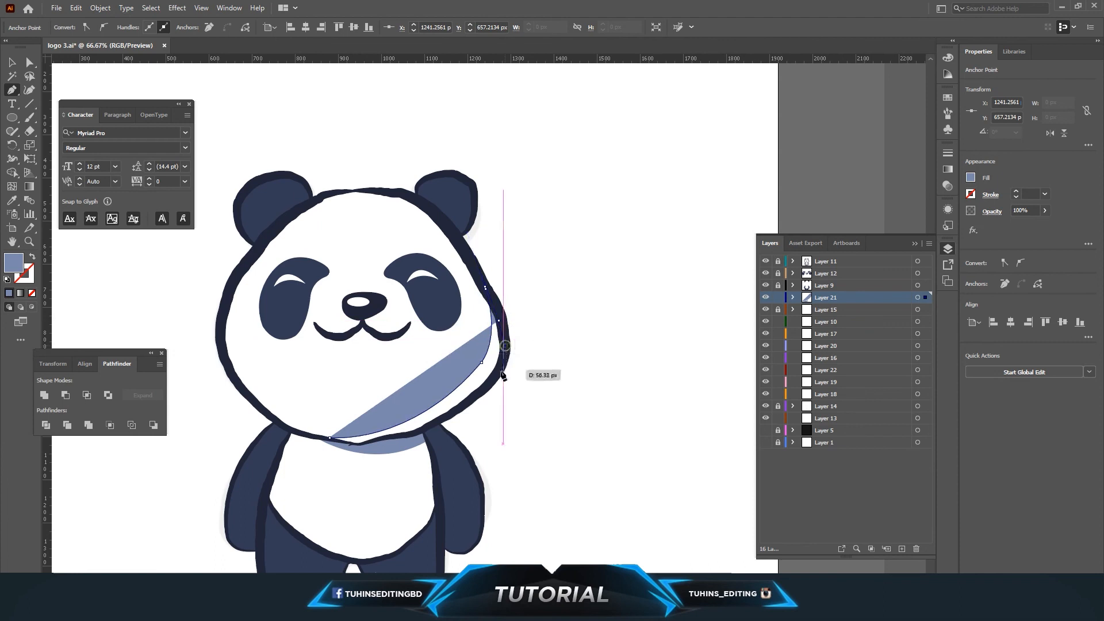
left_click(503, 374)
left_click(478, 397)
left_click(457, 411)
left_click(440, 424)
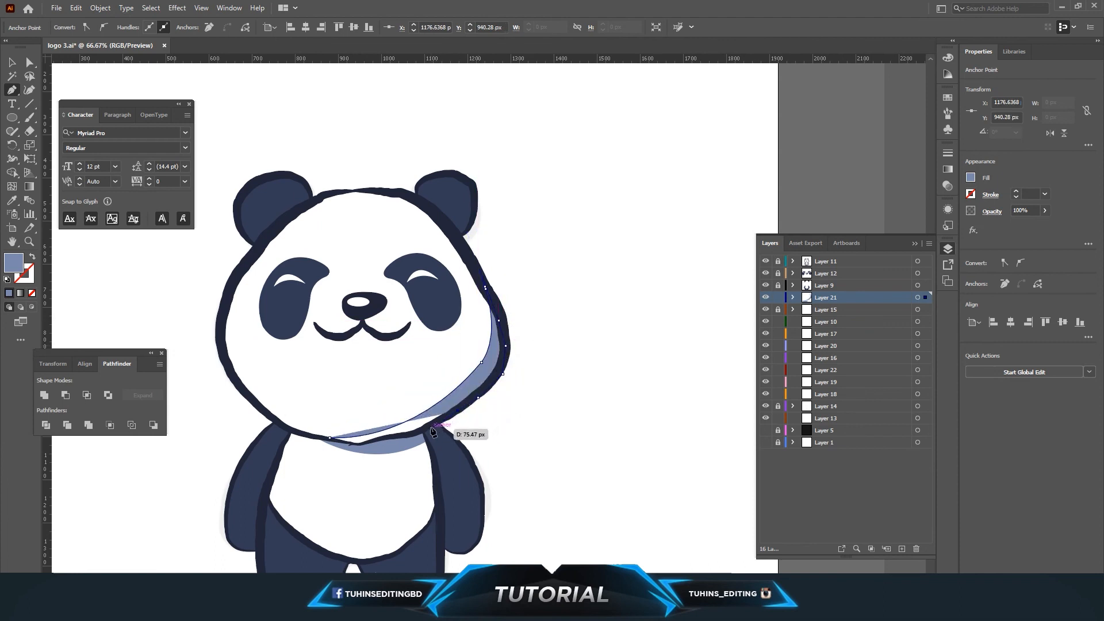
left_click(422, 432)
left_click(400, 435)
left_click(382, 440)
left_click(368, 442)
left_click(361, 450)
left_click(329, 438)
key("a")
left_click(584, 283)
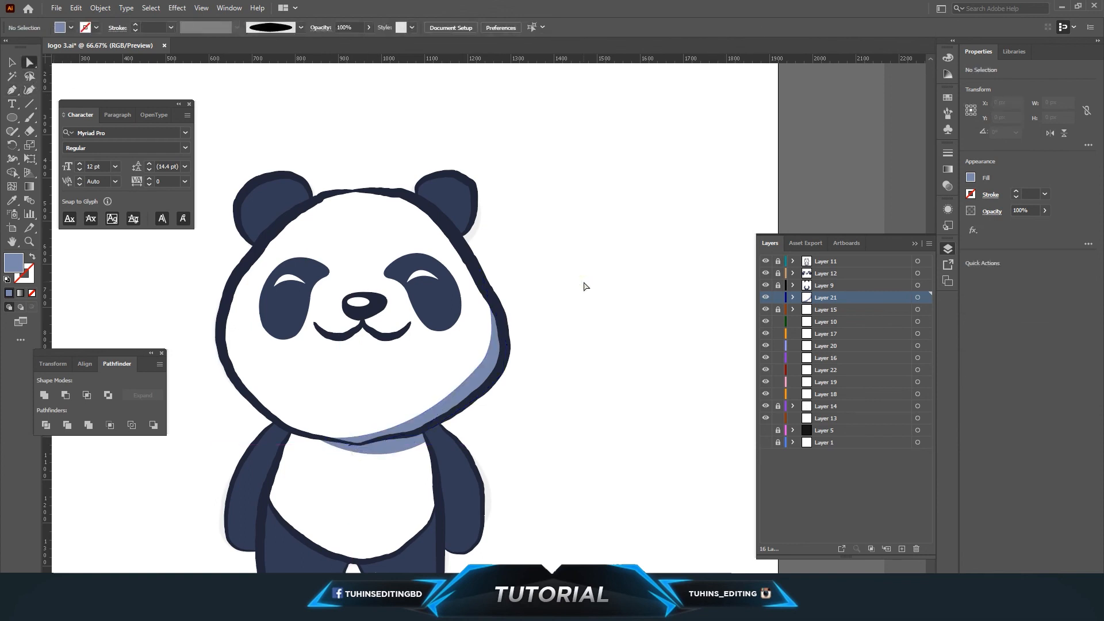
scroll(584, 286, "down", 2)
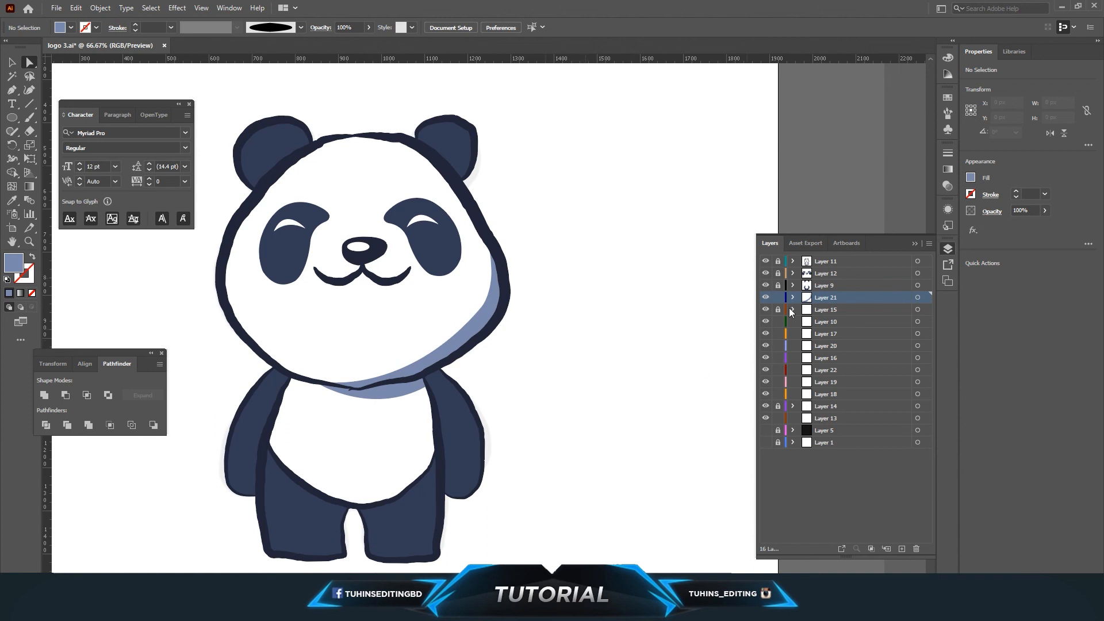
Add a new layer and pen a white highlight shape along the left arm's outer edge.
left_click(901, 549)
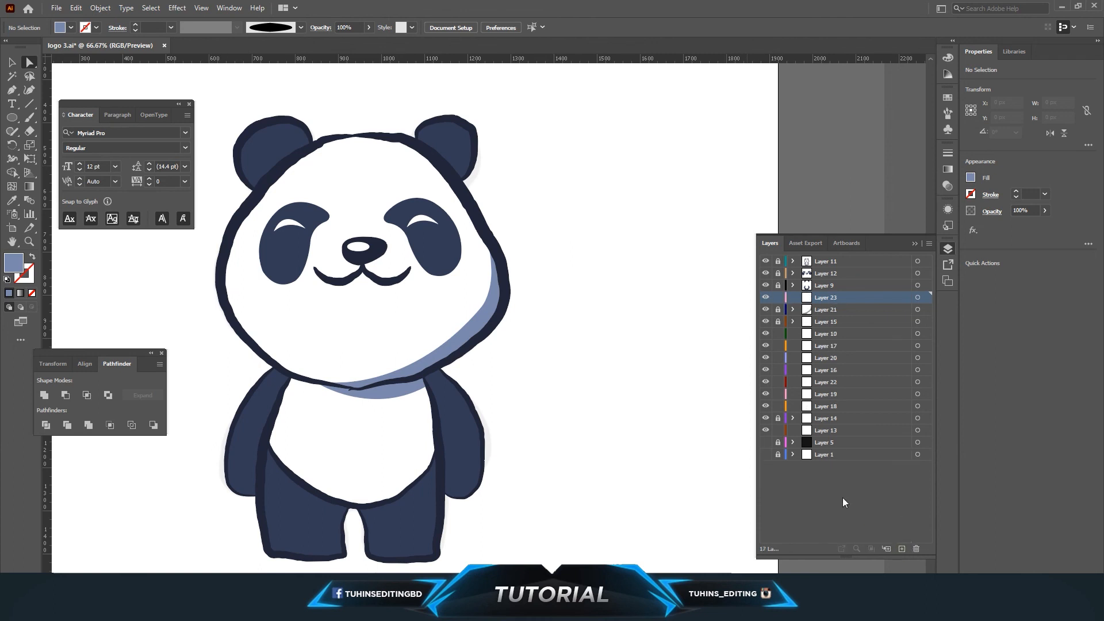
left_click(8, 90)
scroll(230, 247, "up", 4)
scroll(258, 349, "down", 5)
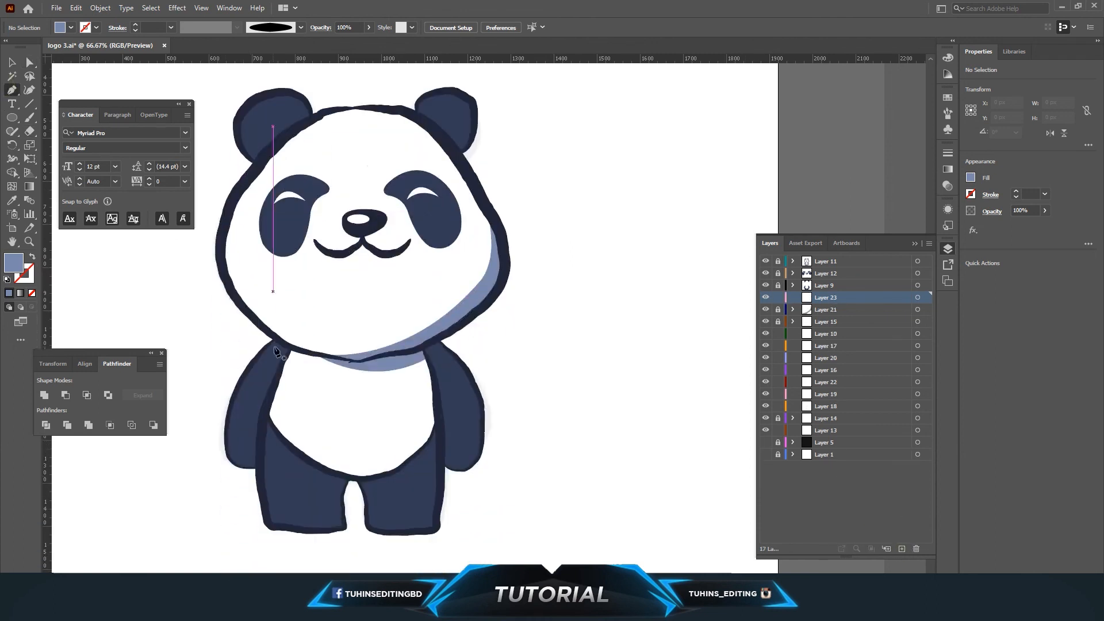
left_click(276, 327)
left_click_drag(238, 455, 262, 502)
left_click(237, 453)
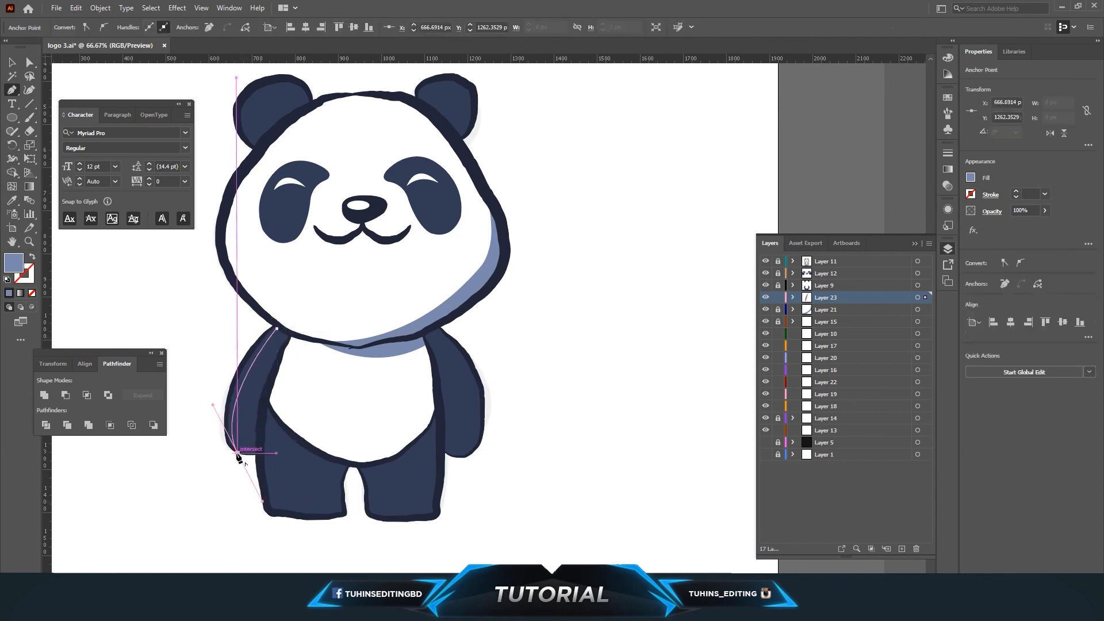
left_click(226, 403)
left_click(237, 379)
left_click(247, 357)
left_click(255, 344)
left_click(266, 333)
left_click(277, 323)
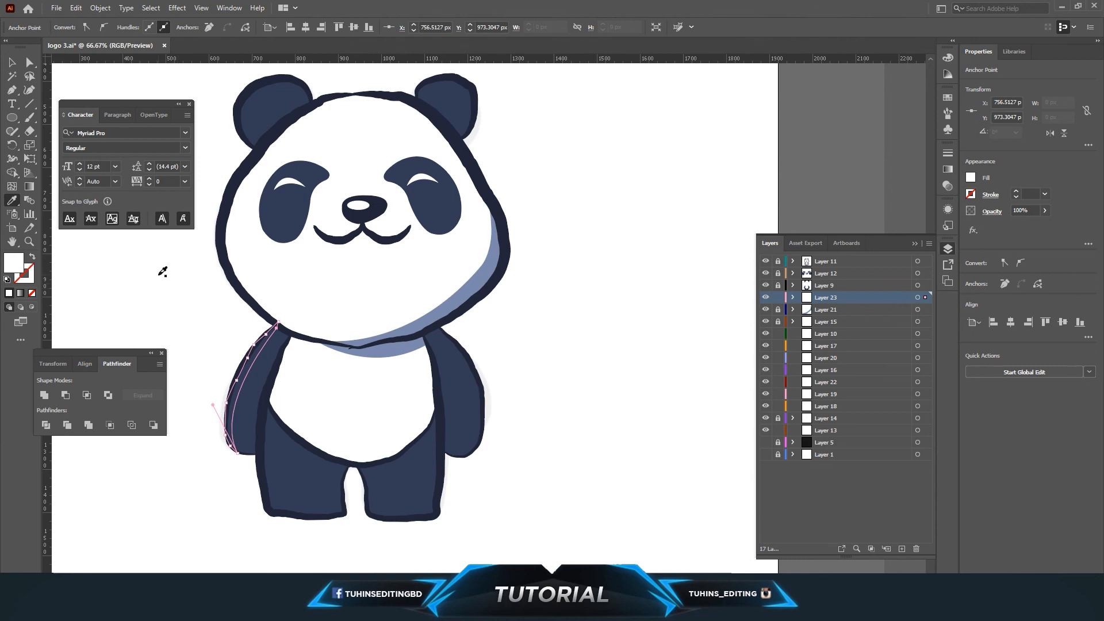
left_click(12, 61)
left_click(336, 364)
left_click(252, 371)
left_click_drag(252, 371, 217, 344)
key("ctrl+z")
key("ctrl+z")
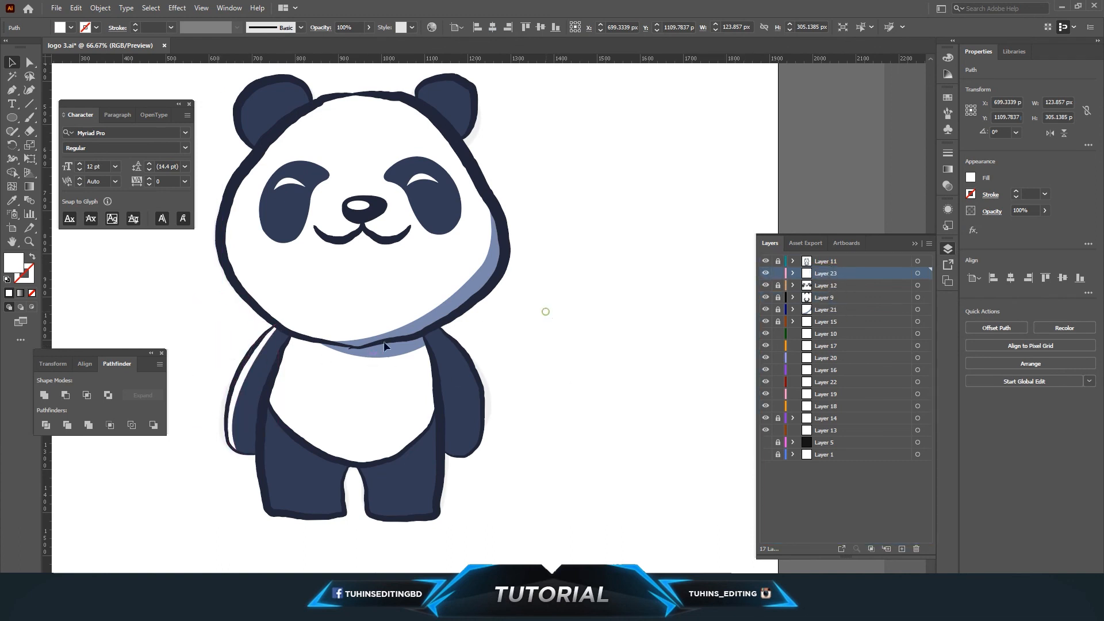
Set the left-arm highlight's opacity to 21%.
left_click(253, 374)
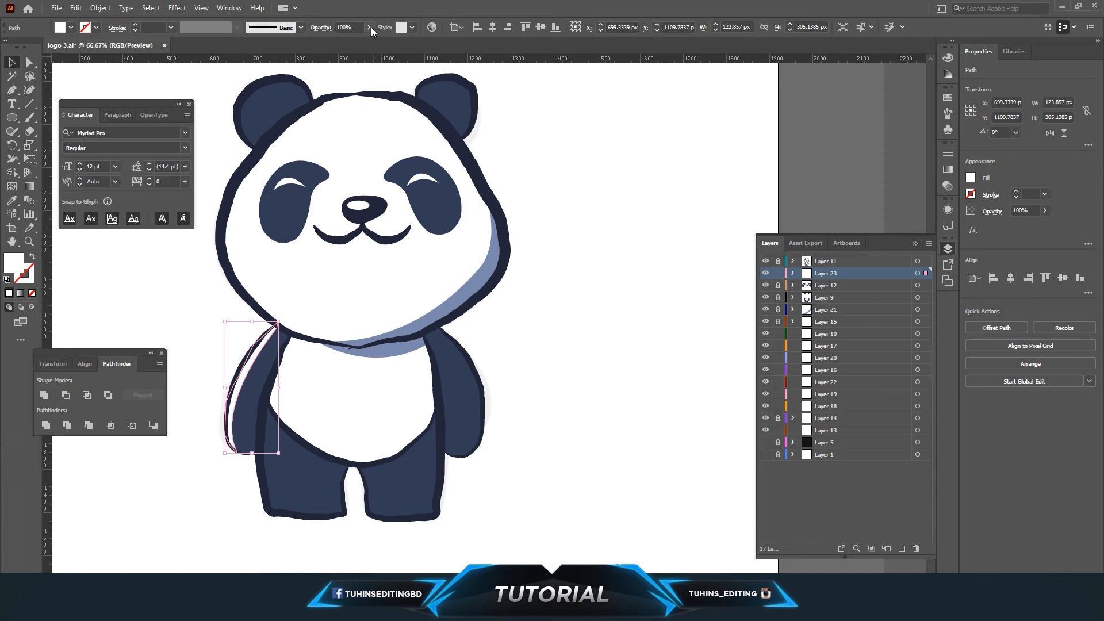
left_click_drag(344, 39, 346, 39)
left_click(609, 245)
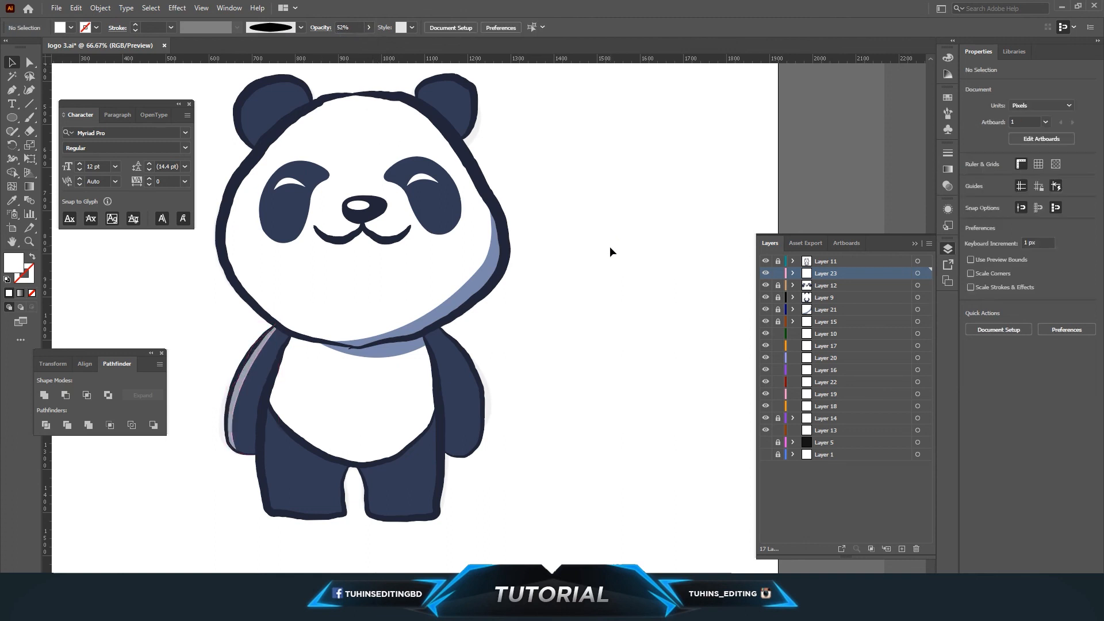
left_click(256, 369)
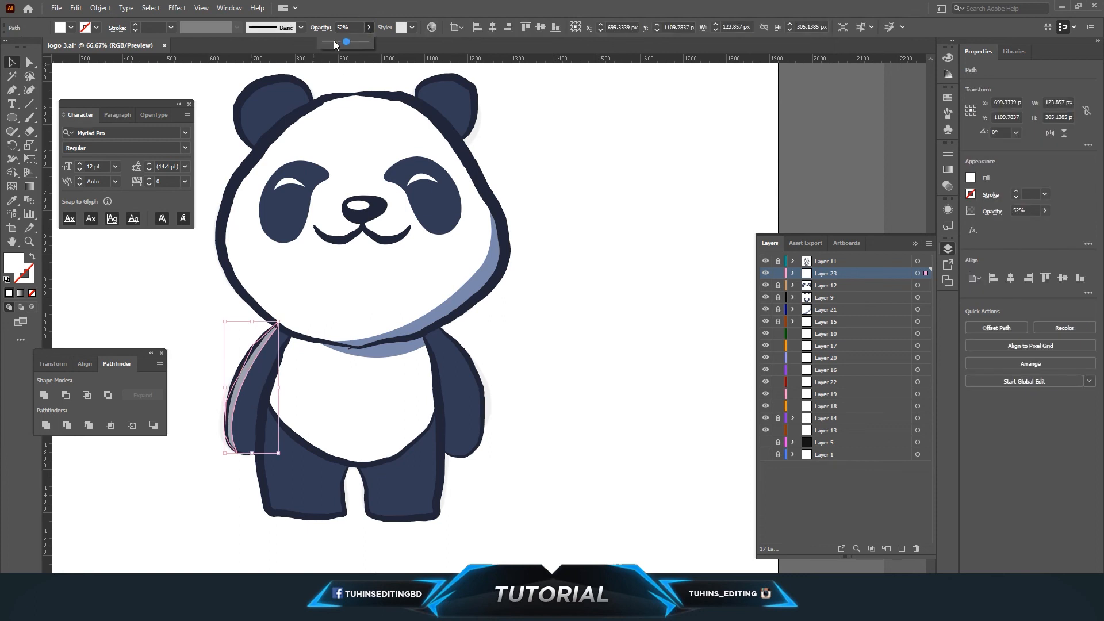
left_click(334, 42)
left_click(536, 193)
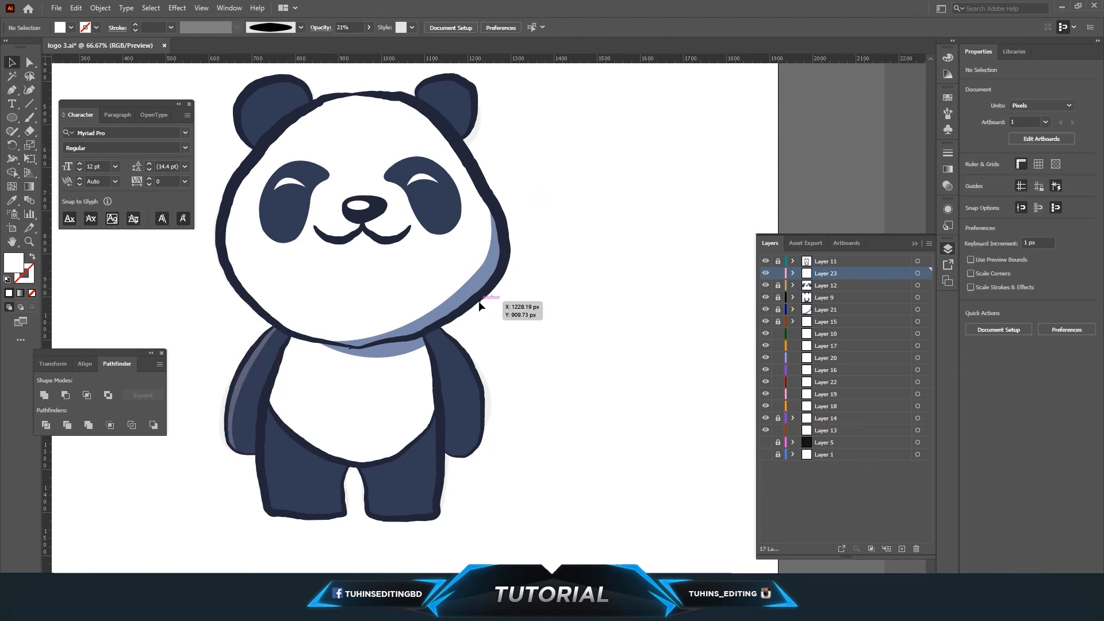
Pen a thin white highlight shape along the left leg's outer edge.
left_click(12, 90)
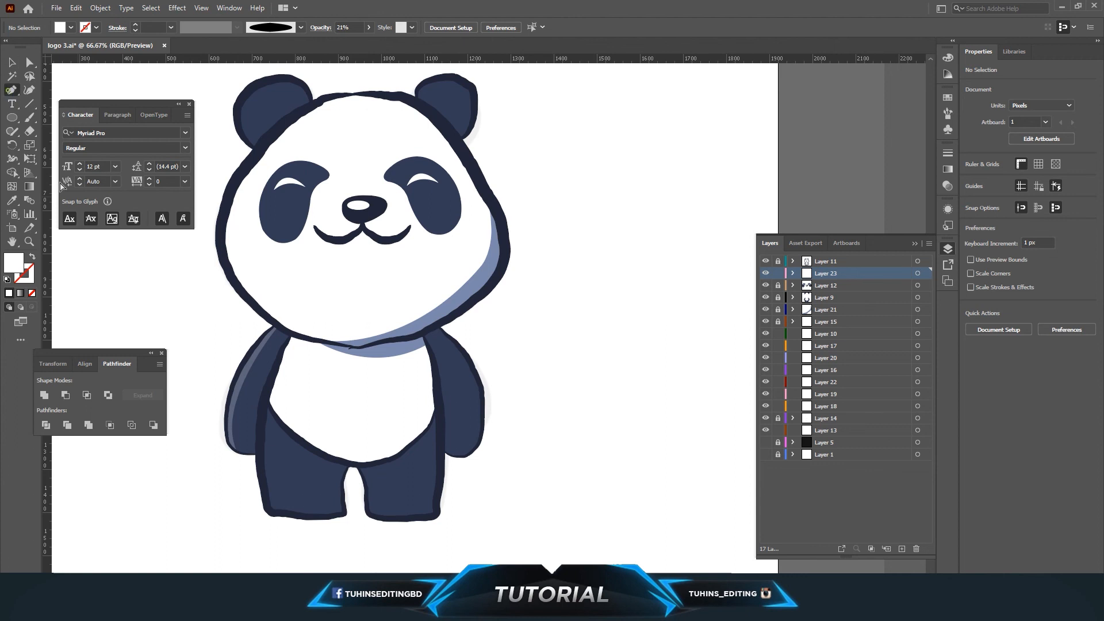
left_click(286, 512)
left_click(269, 515)
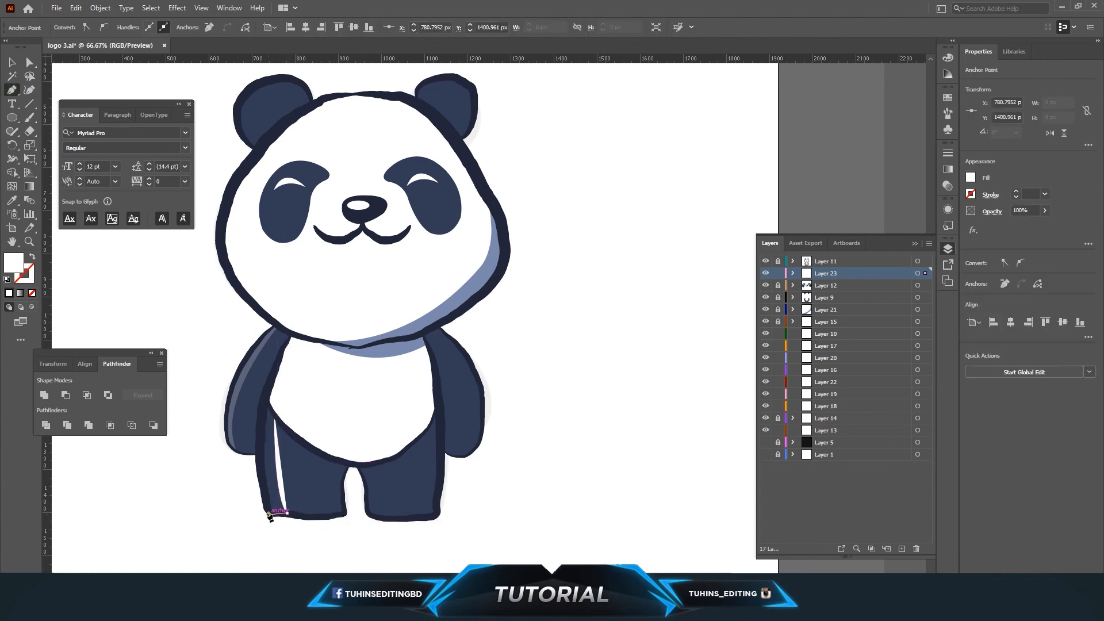
left_click(259, 471)
left_click(260, 429)
left_click(263, 398)
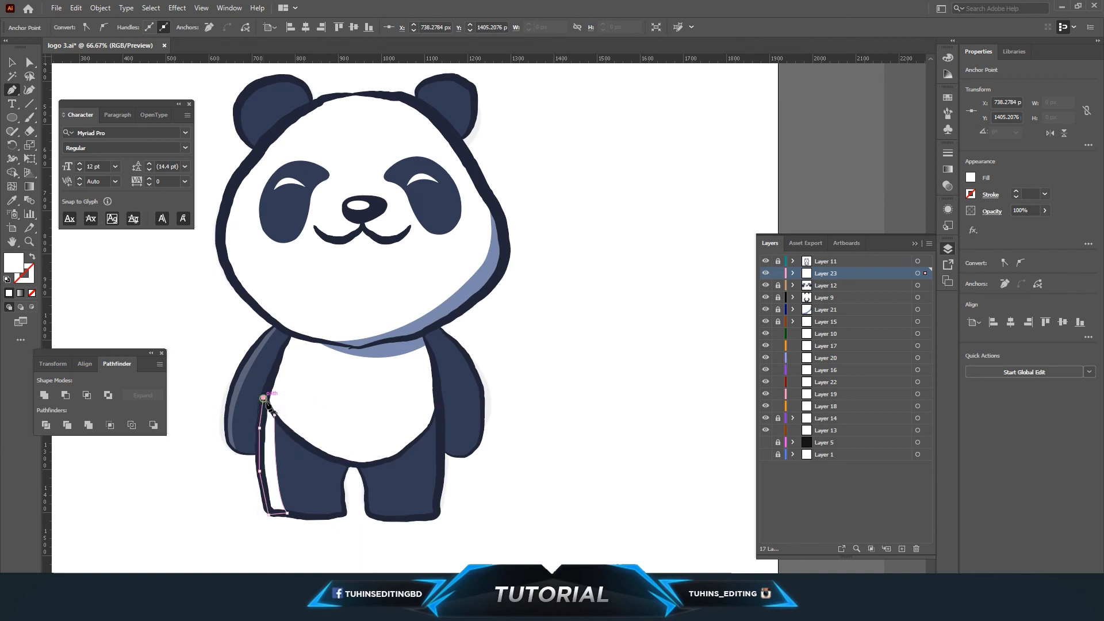
left_click(274, 415)
Set the left-leg highlight's opacity to 18%.
left_click(12, 62)
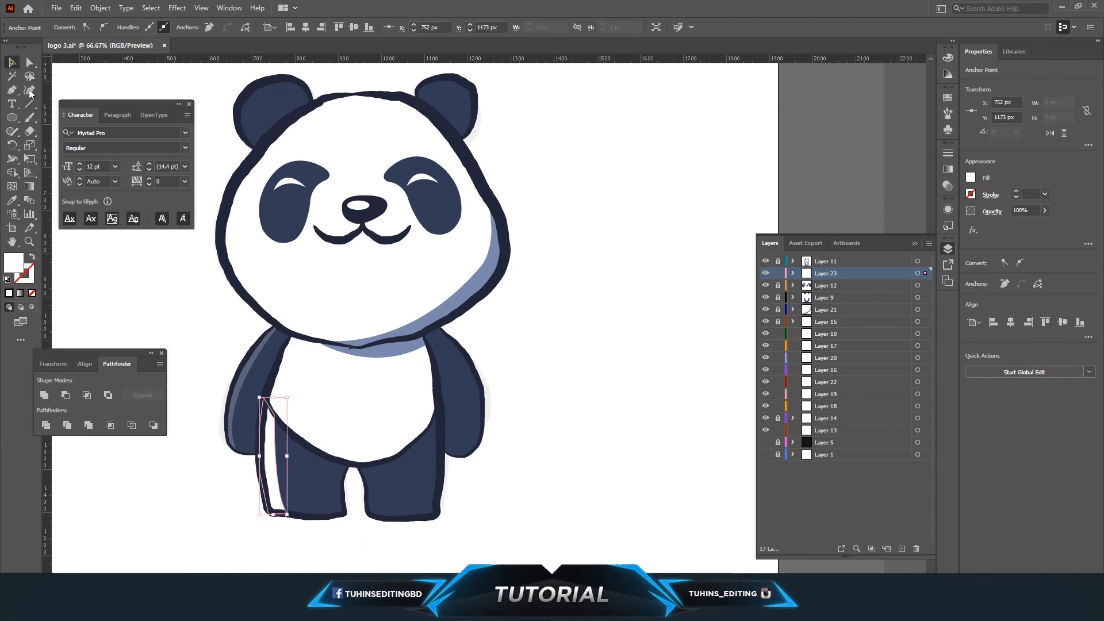
left_click(273, 458)
left_click(327, 43)
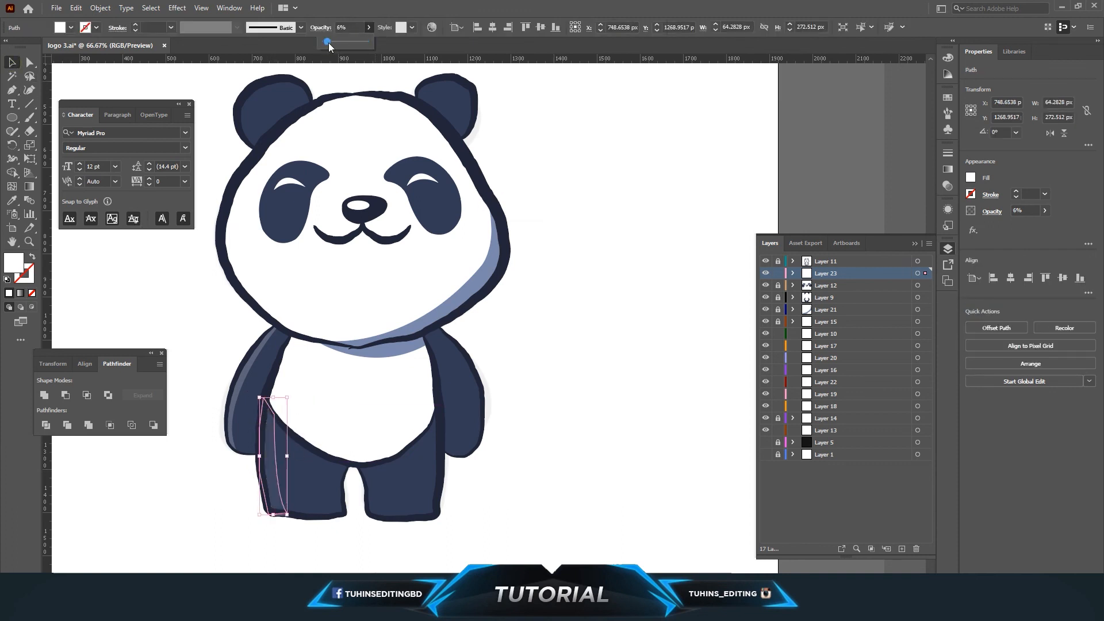
left_click(595, 340)
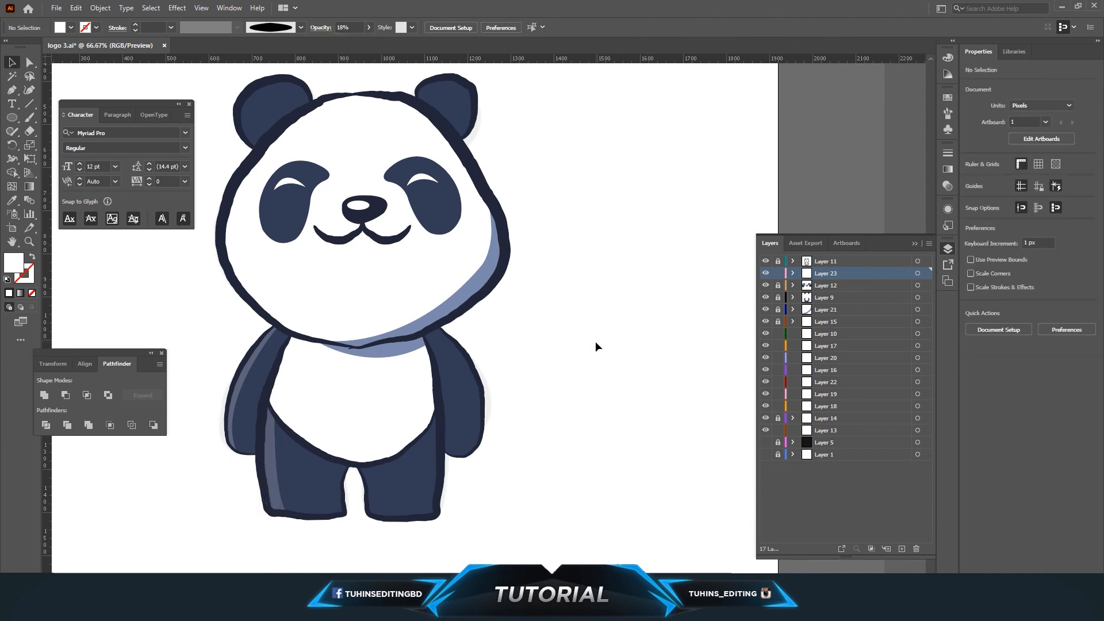
scroll(595, 340, "up", 1)
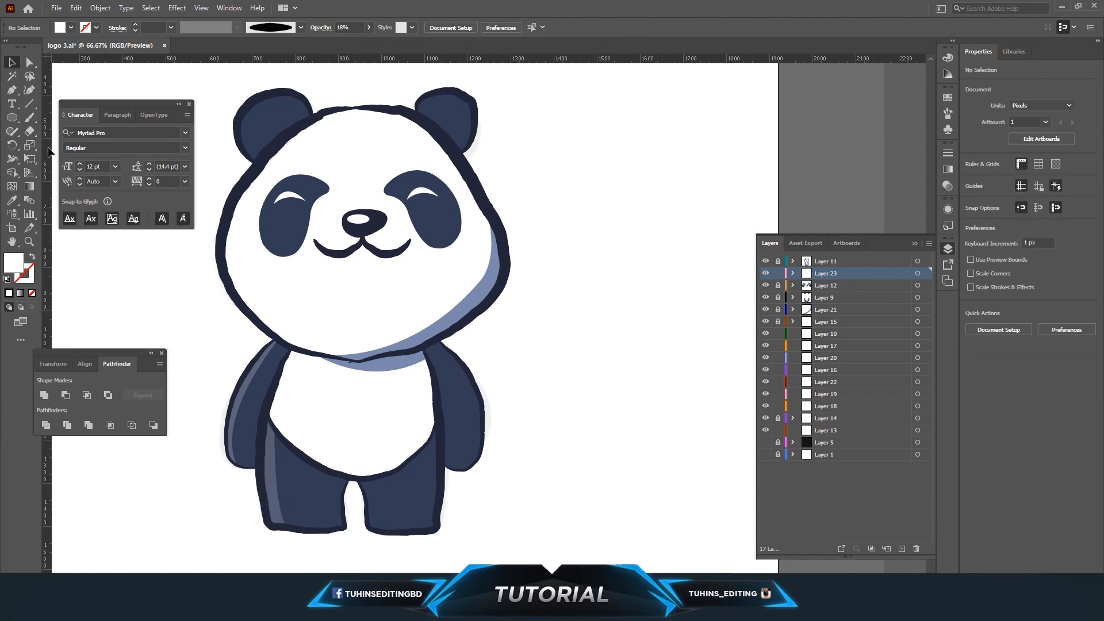
Pen a thin white highlight shape along the inner edge of the right leg.
left_click(14, 92)
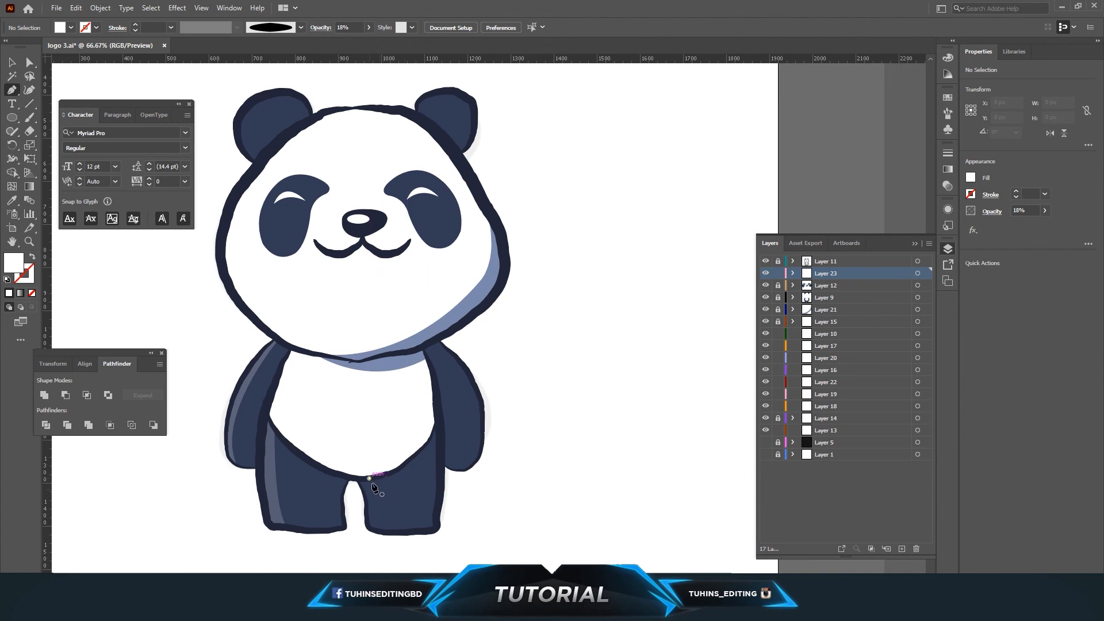
left_click(369, 477)
left_click_drag(384, 532, 385, 551)
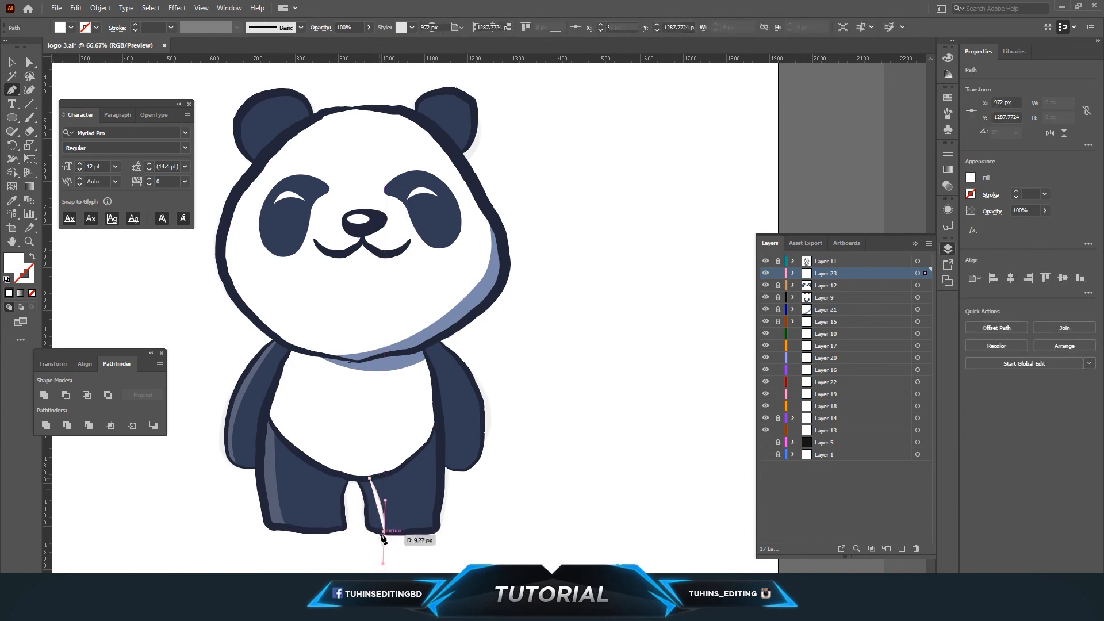
left_click(385, 532)
left_click(369, 532)
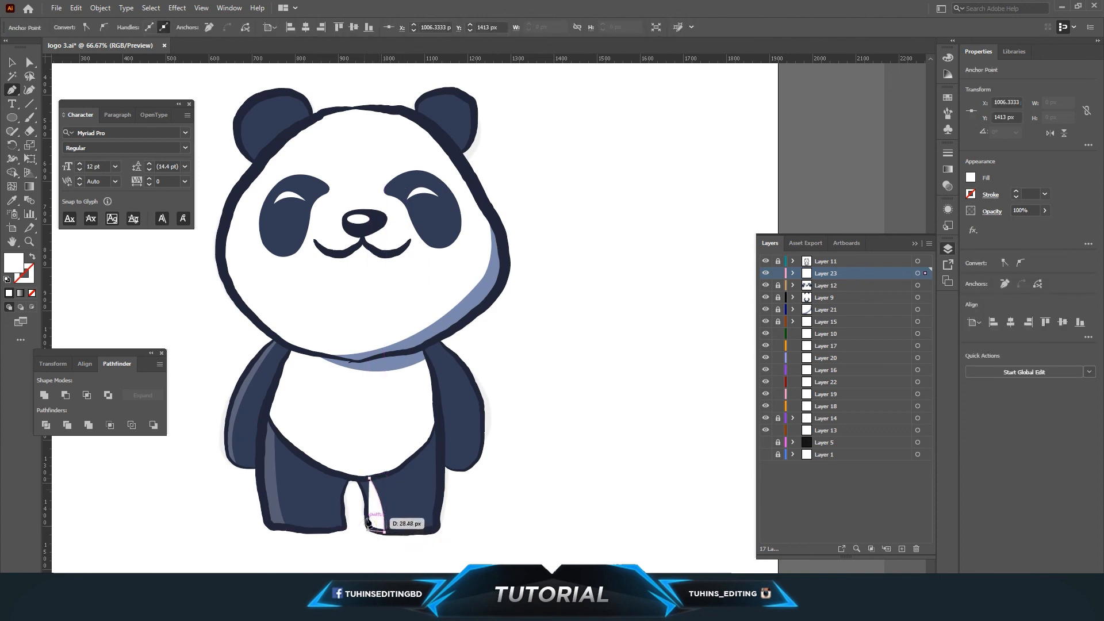
left_click(356, 478)
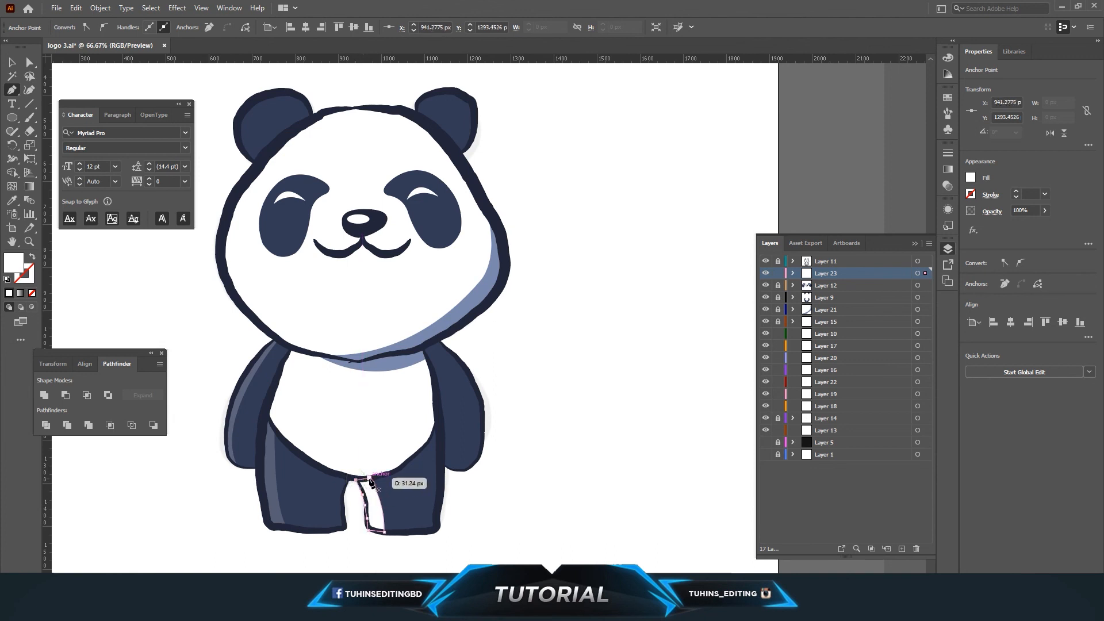
Set the right-leg highlight's opacity to 21%.
left_click(11, 61)
left_click(383, 507)
type("21")
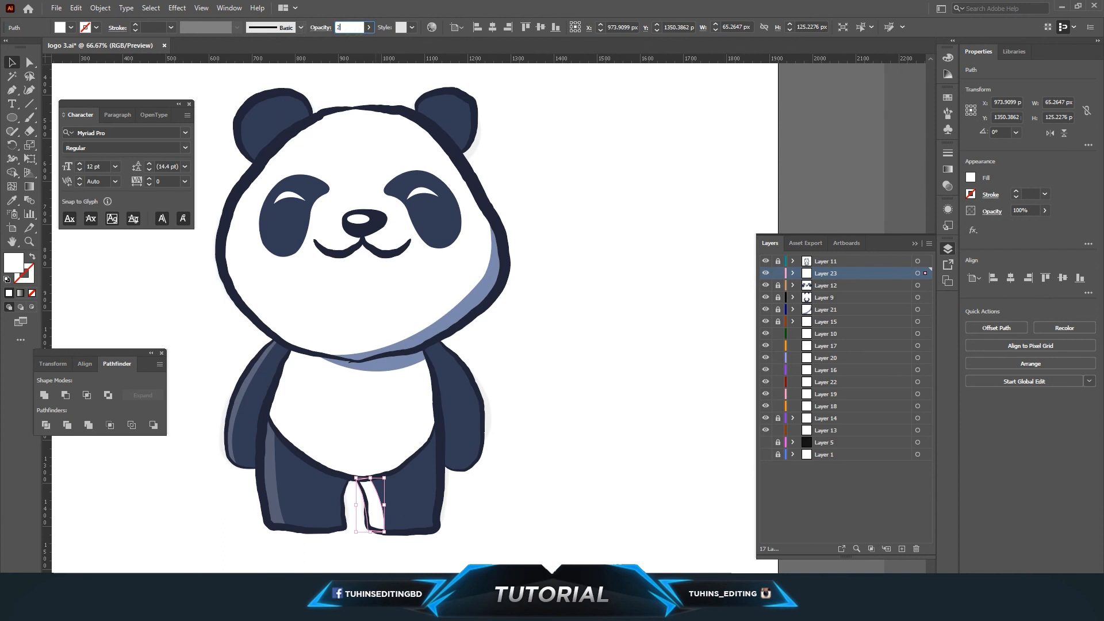
key("Return")
left_click(634, 395)
Pen a curved white highlight shape along the top of the left ear.
scroll(563, 402, "up", 5)
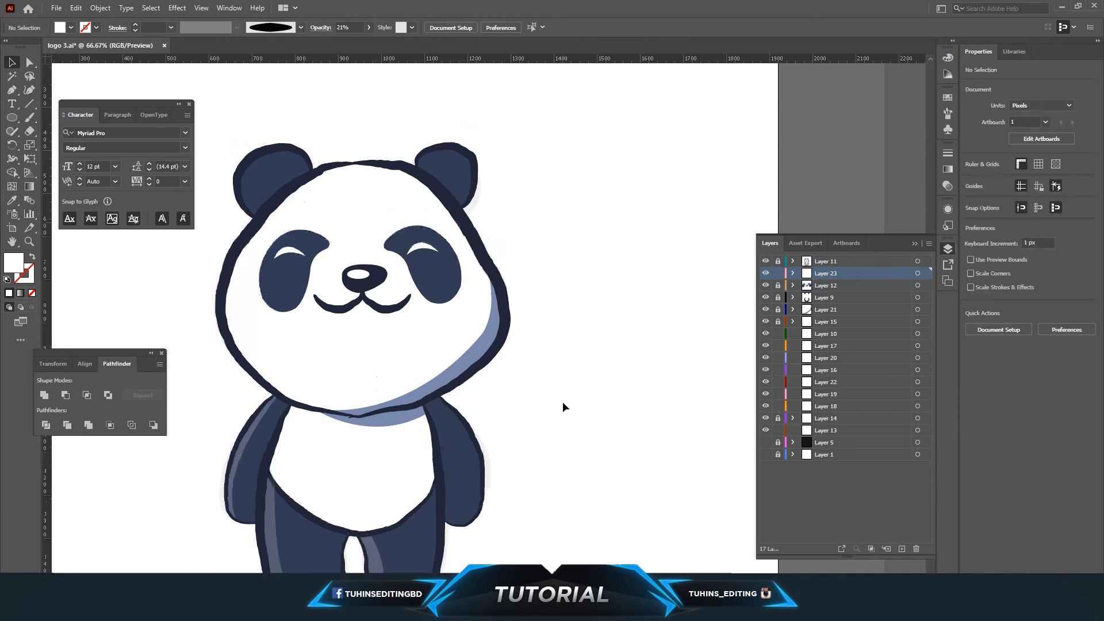
scroll(562, 402, "up", 1)
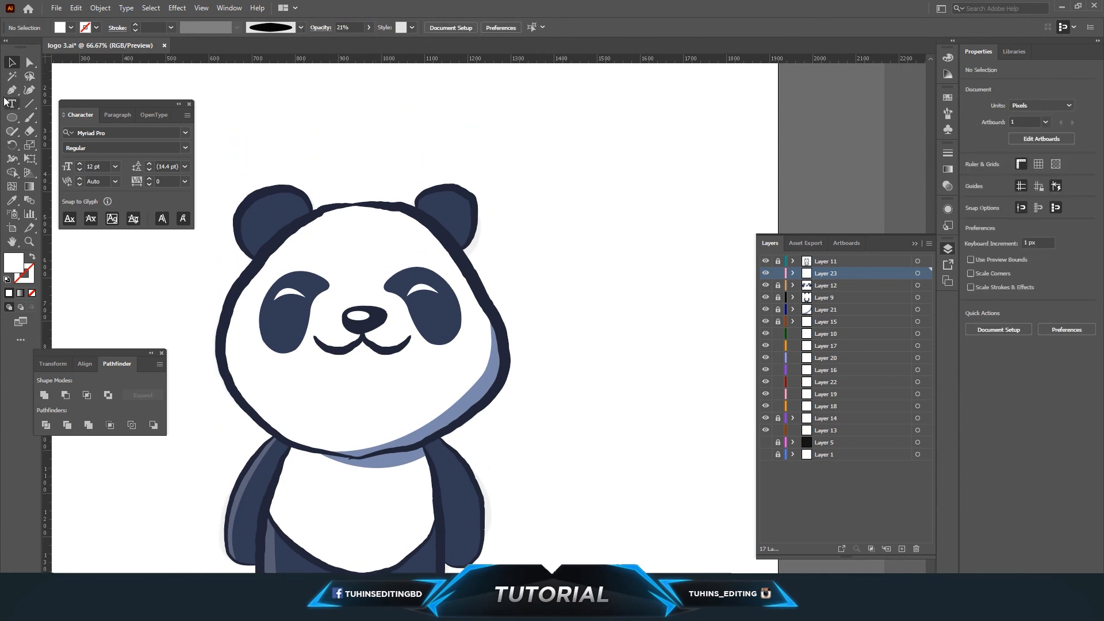
left_click(12, 89)
left_click(237, 229)
left_click_drag(313, 213, 348, 250)
left_click(313, 213)
left_click(308, 196)
left_click(273, 188)
left_click(250, 200)
left_click(242, 211)
left_click(236, 228)
left_click(12, 62)
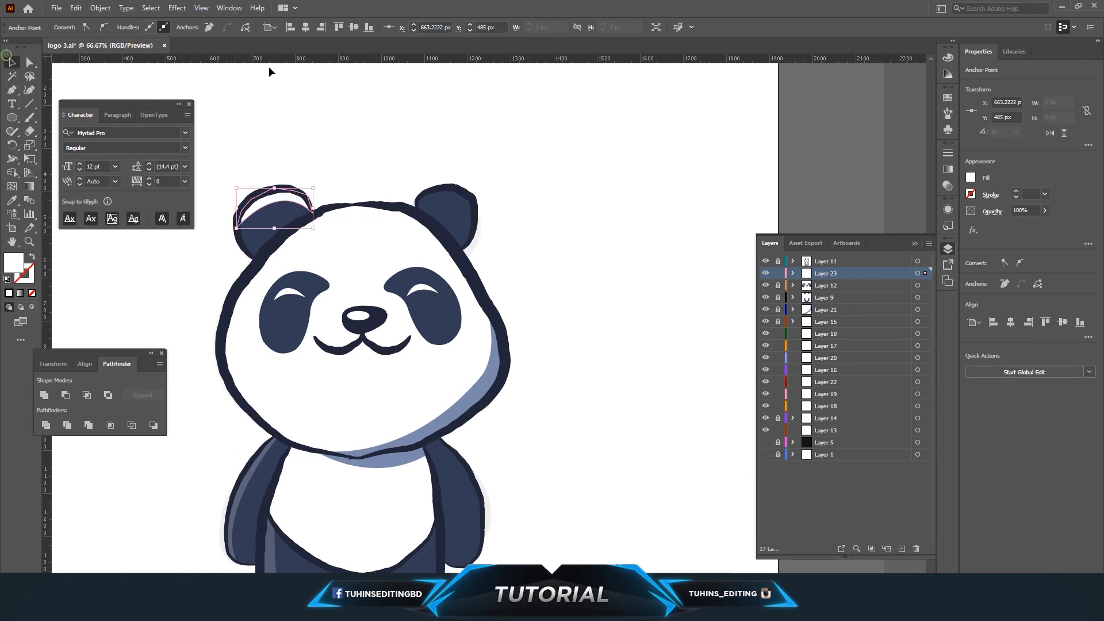
Set the left-ear highlight's opacity to 21%.
left_click(269, 68)
left_click(274, 196)
left_click(354, 27)
type("21")
key("Return")
left_click(524, 171)
Pen a curved white highlight shape along the top of the right ear.
left_click(12, 89)
left_click(421, 215)
left_click_drag(475, 208, 515, 239)
left_click(475, 208)
left_click(470, 197)
left_click(453, 188)
left_click(421, 194)
left_click(418, 202)
left_click(416, 211)
left_click(420, 215)
left_click(11, 62)
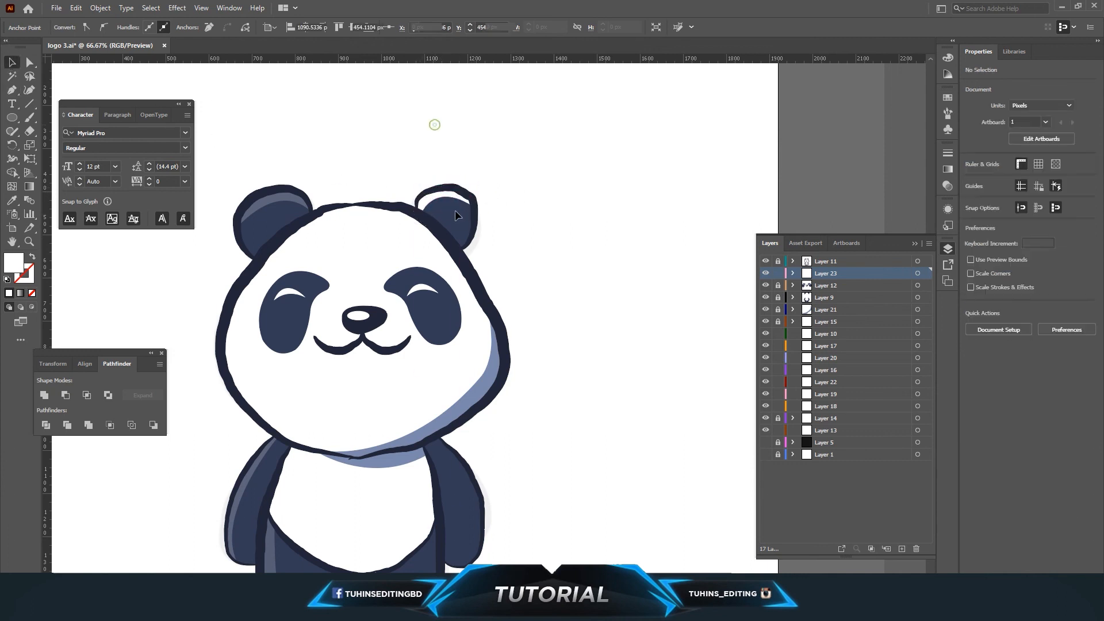
Set the right-ear highlight's opacity to 21%.
left_click(455, 202)
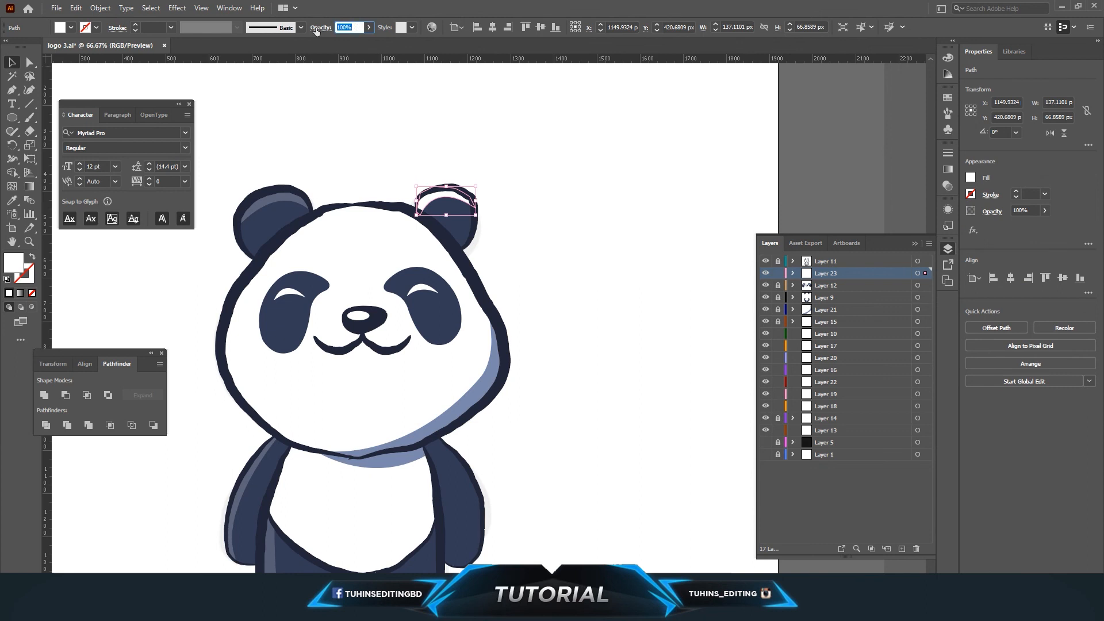
type("21")
key("Return")
left_click(495, 280)
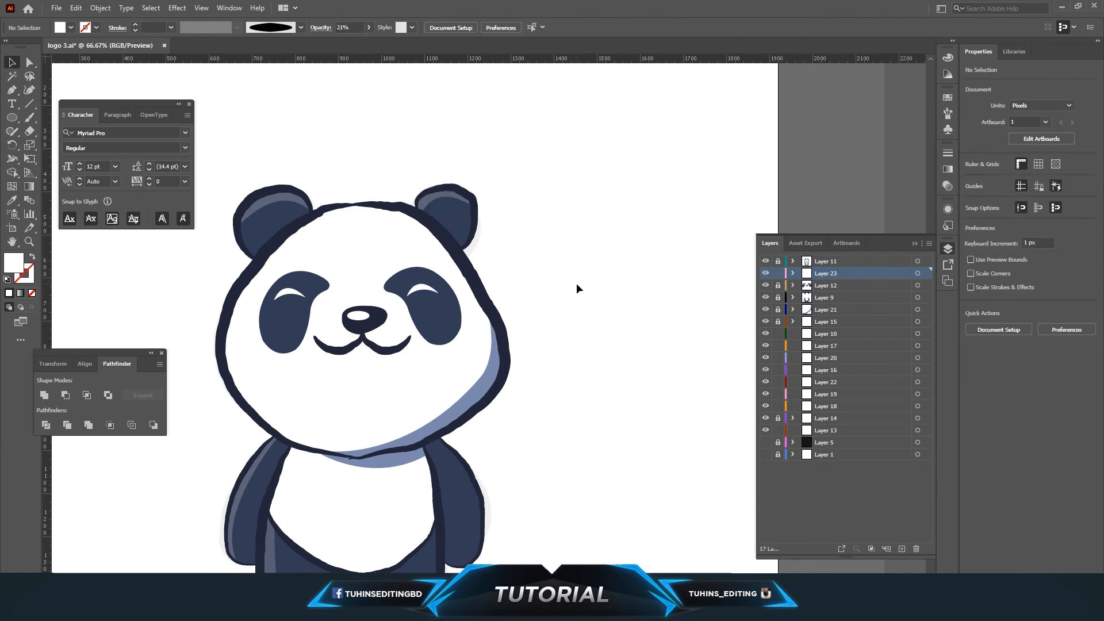
On Layer 10, draw an ellipse about 536 by 91 px beneath the panda's feet.
key("ctrl+minus")
key("ctrl+minus")
key("ctrl+minus")
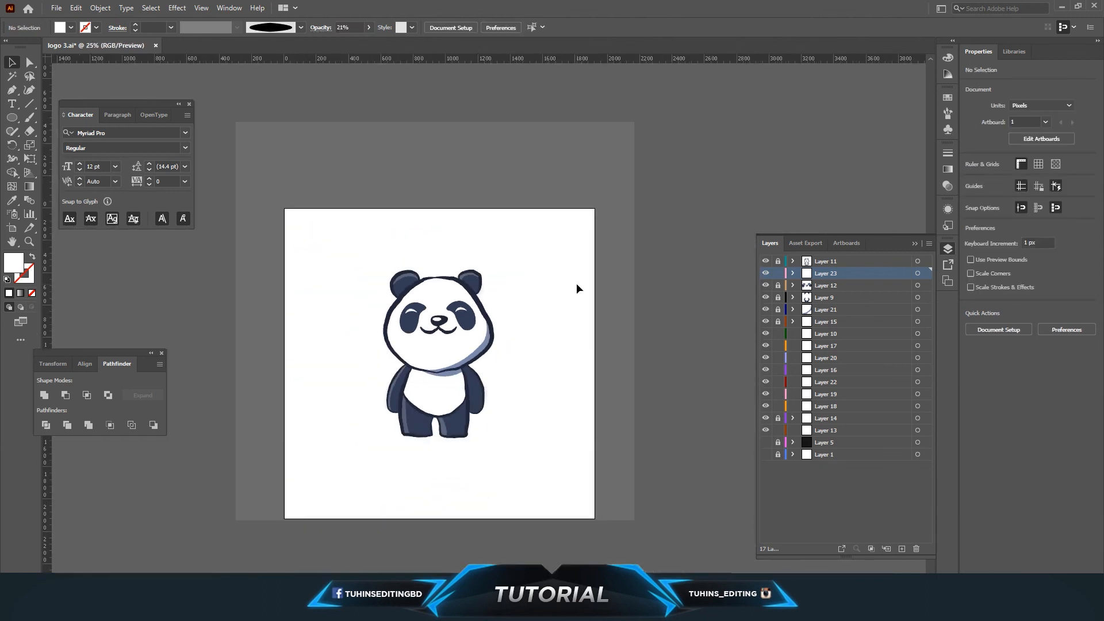
key("ctrl+plus")
key("ctrl+plus")
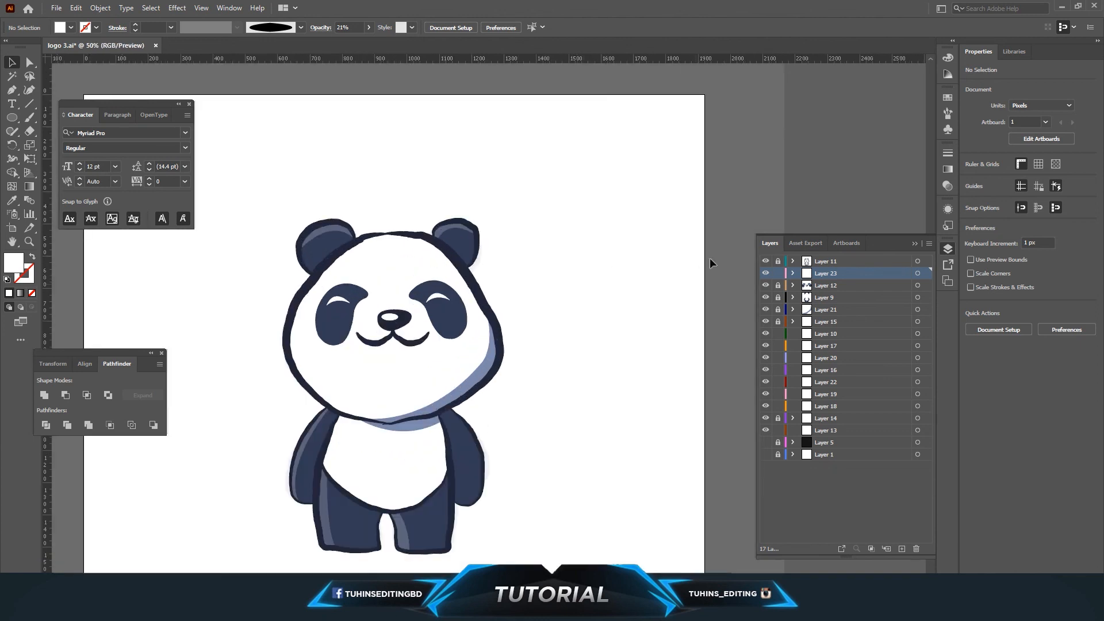
scroll(710, 258, "down", 1)
left_click(810, 337)
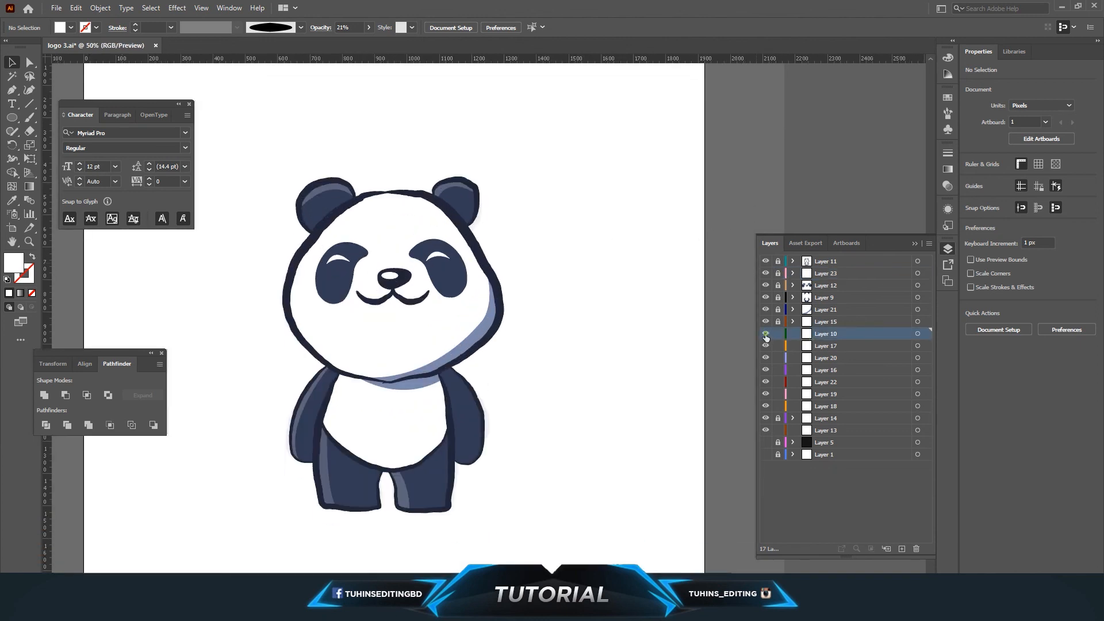
left_click(12, 117)
left_click_drag(304, 495, 480, 527)
left_click(12, 63)
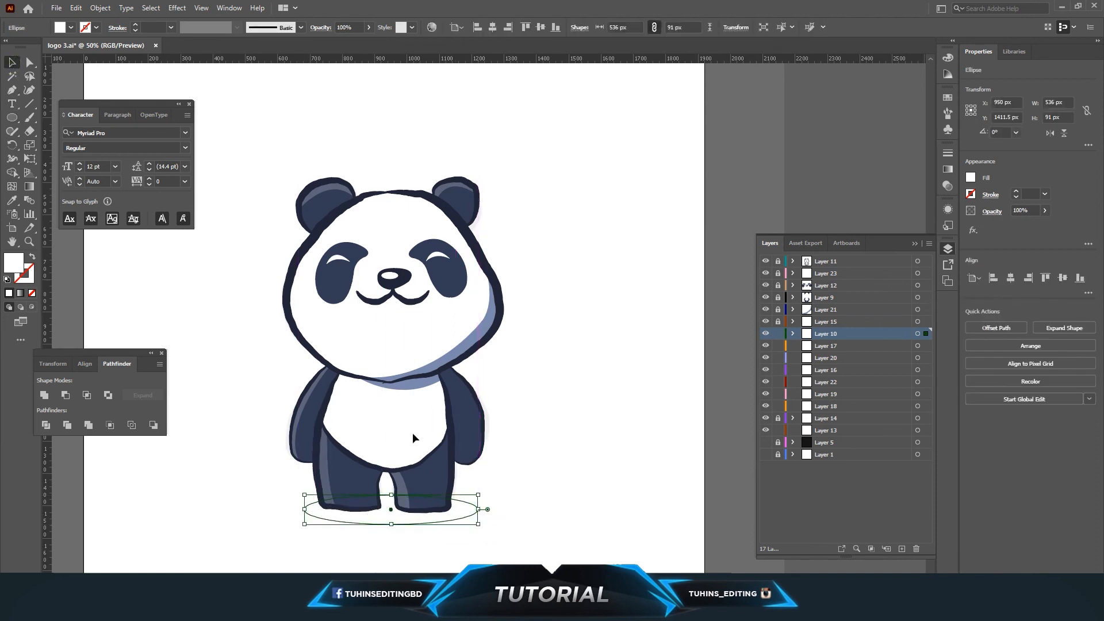
Sample the panda's navy colour into the ellipse and set its opacity to 17% as a ground shadow.
key("i")
left_click(365, 475)
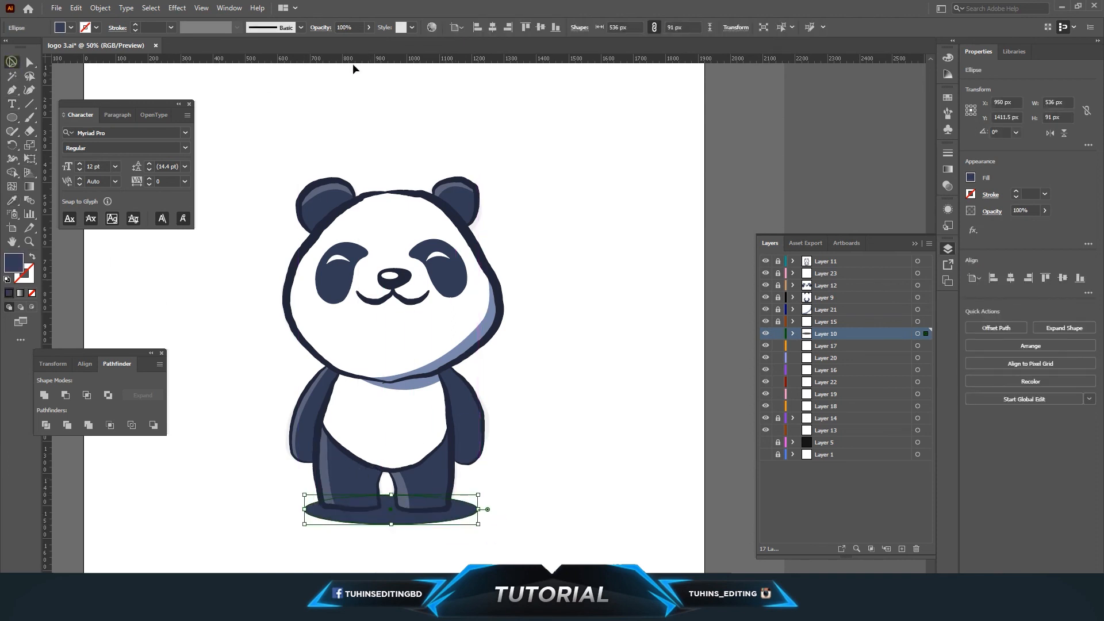
left_click_drag(348, 36, 340, 45)
left_click(550, 368)
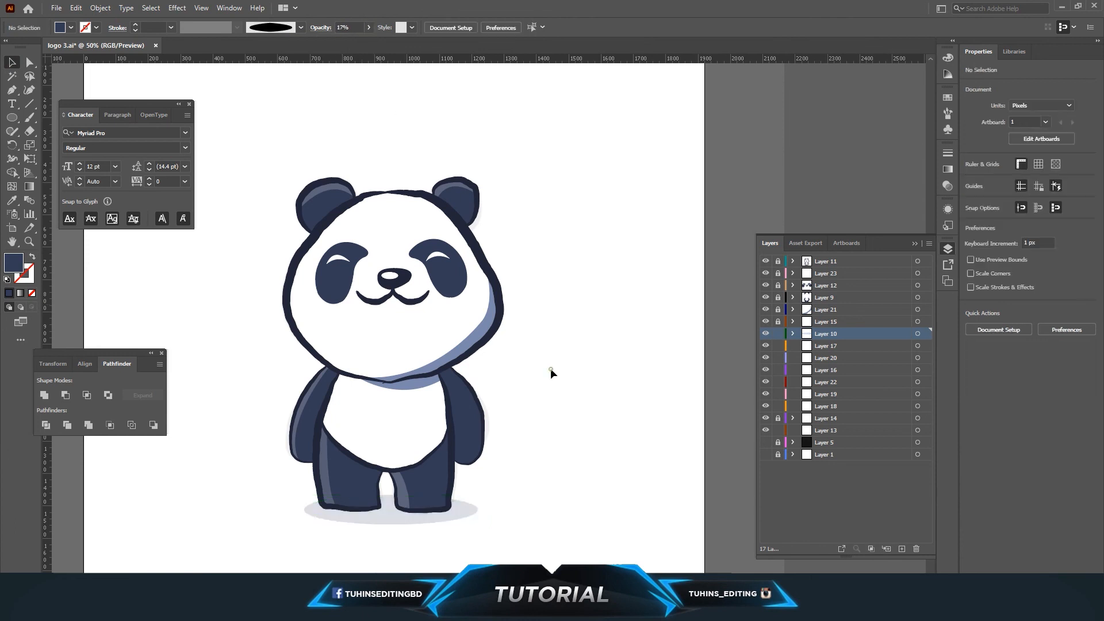
left_click_drag(405, 519, 406, 517)
left_click(607, 451)
key("ctrl+minus")
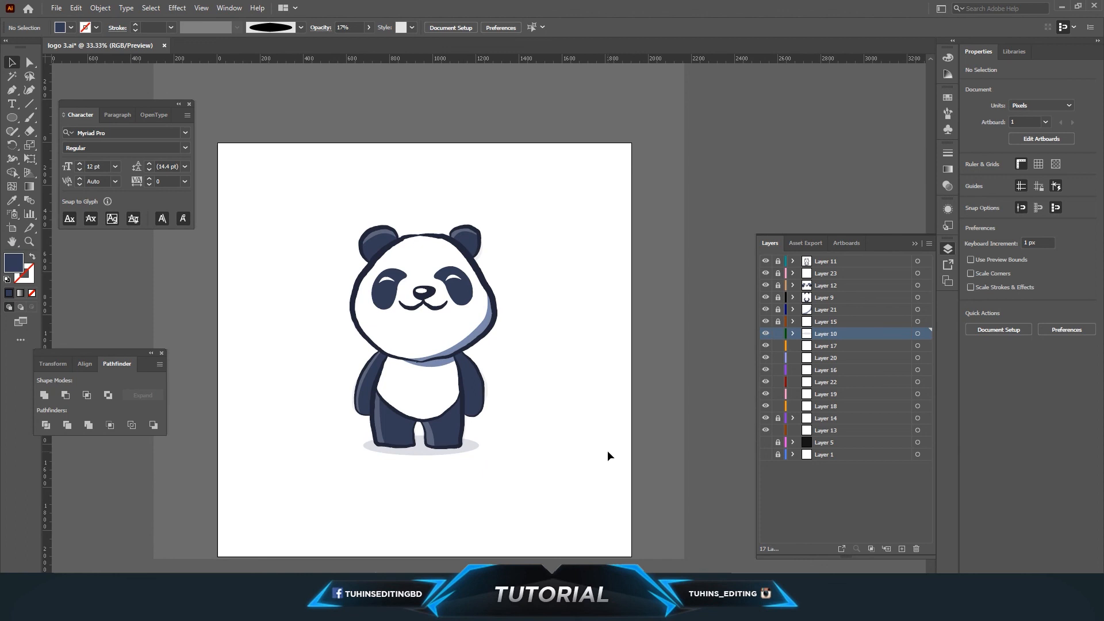